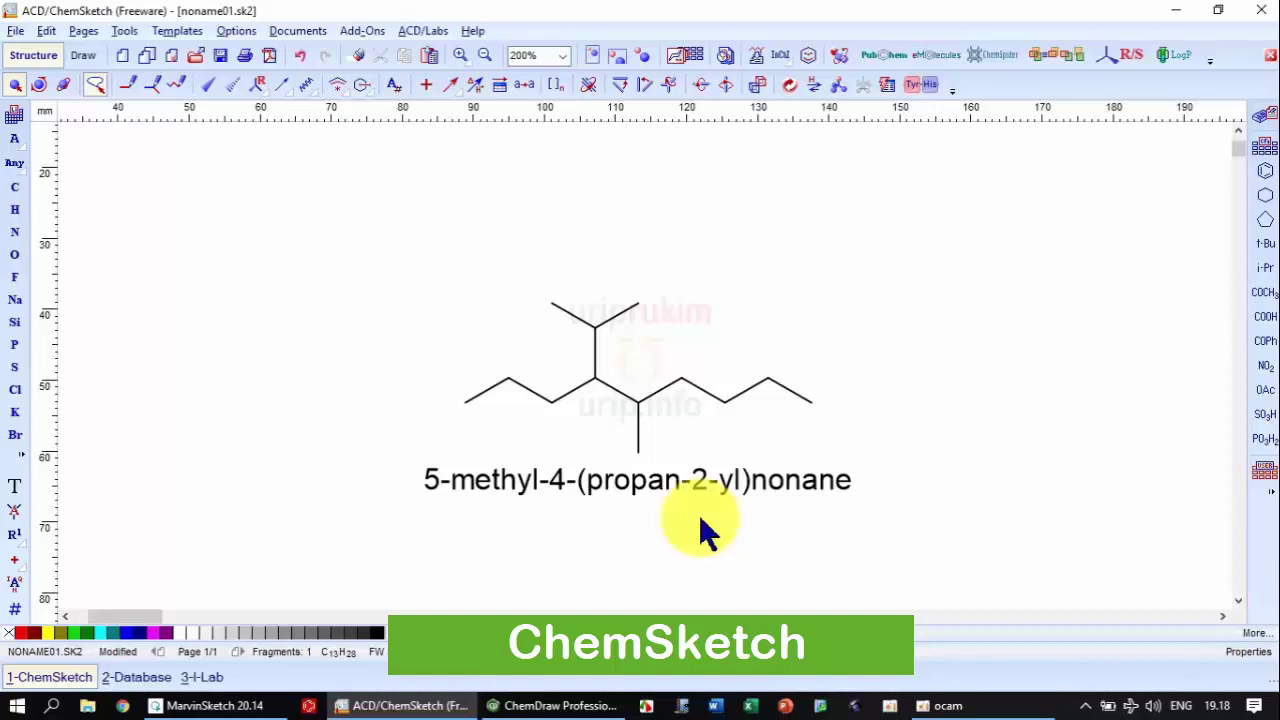
# - Compare the generated compound names between ChemDraw and ACD/ChemSketch for the same branched nonane structure
pyautogui.click(553, 705)
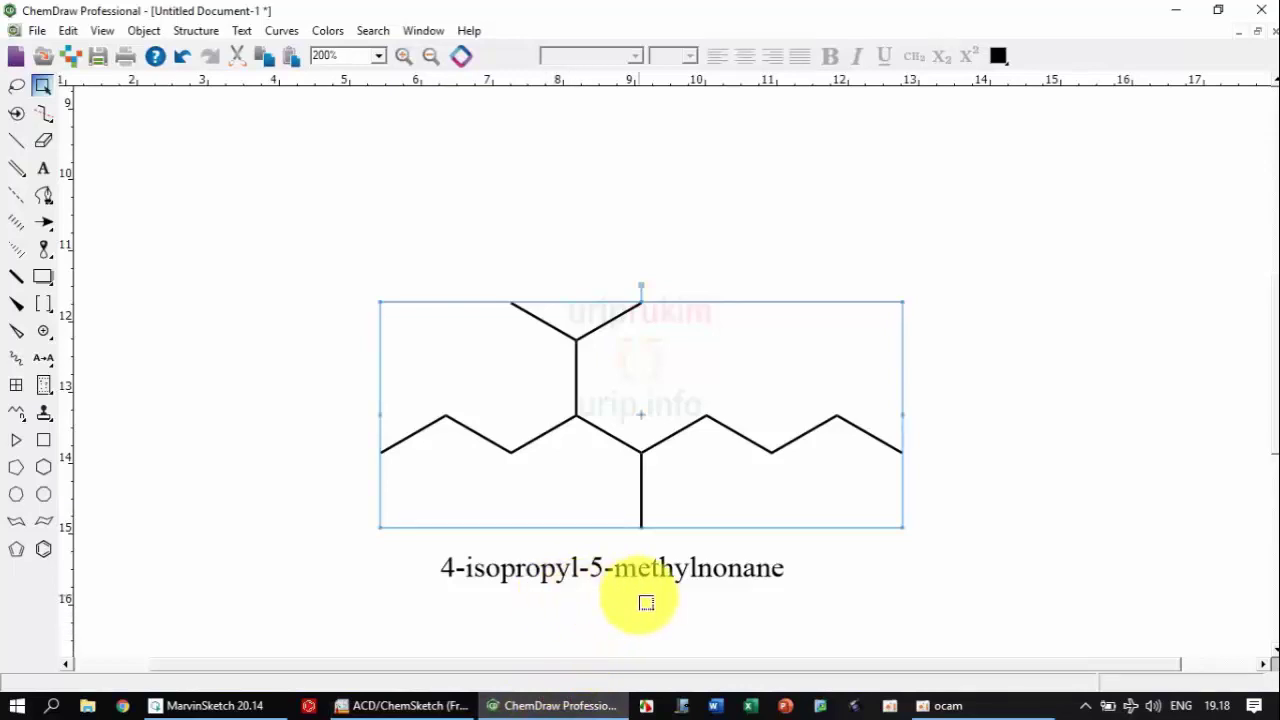
pyautogui.click(412, 703)
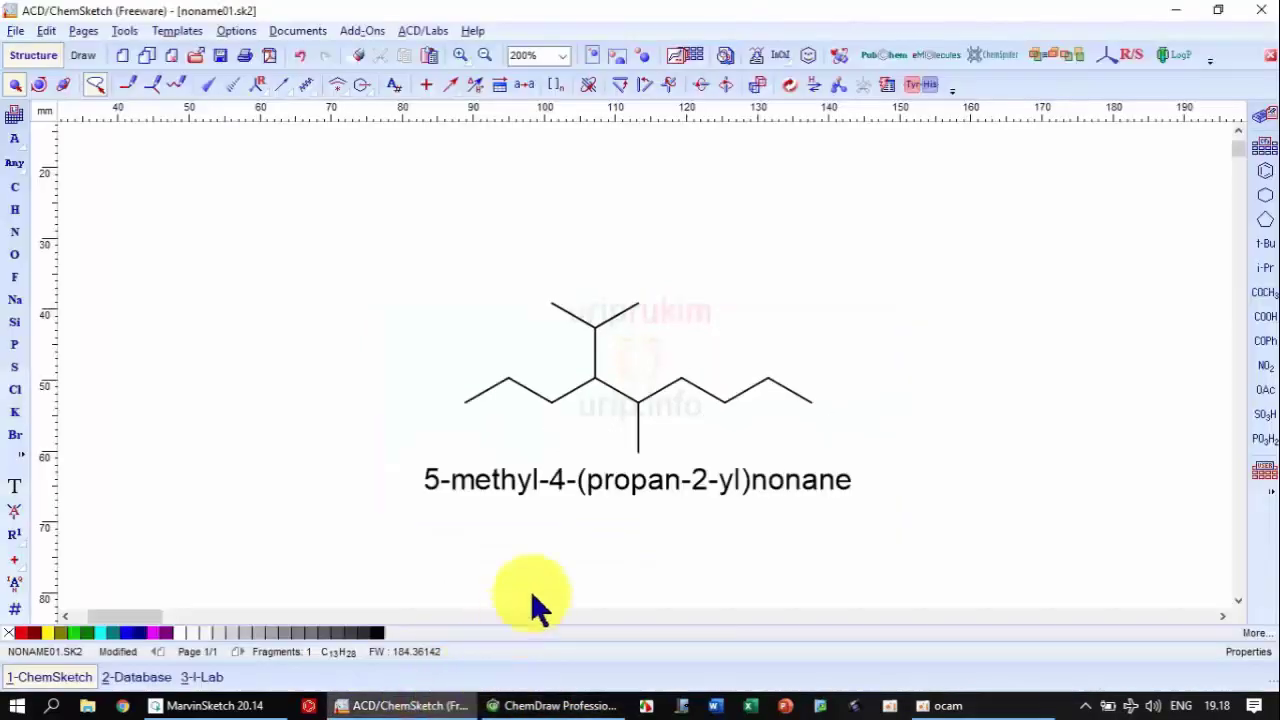
pyautogui.click(545, 706)
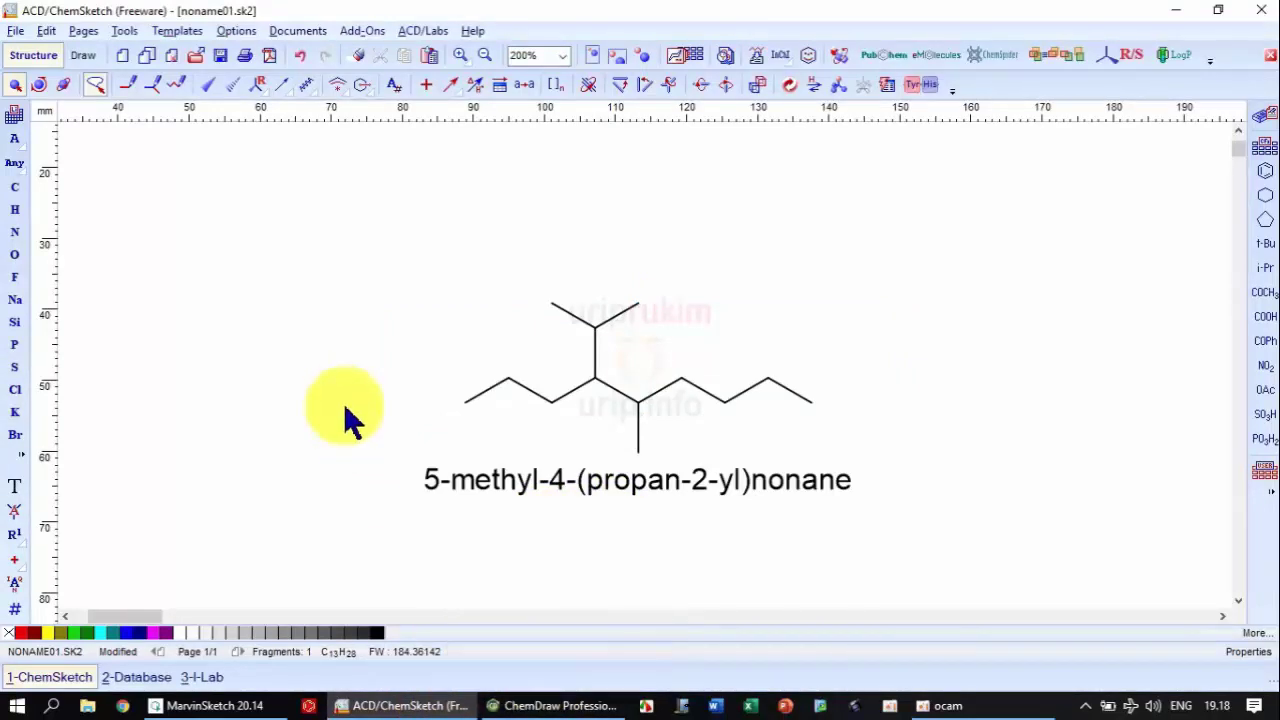
pyautogui.click(528, 705)
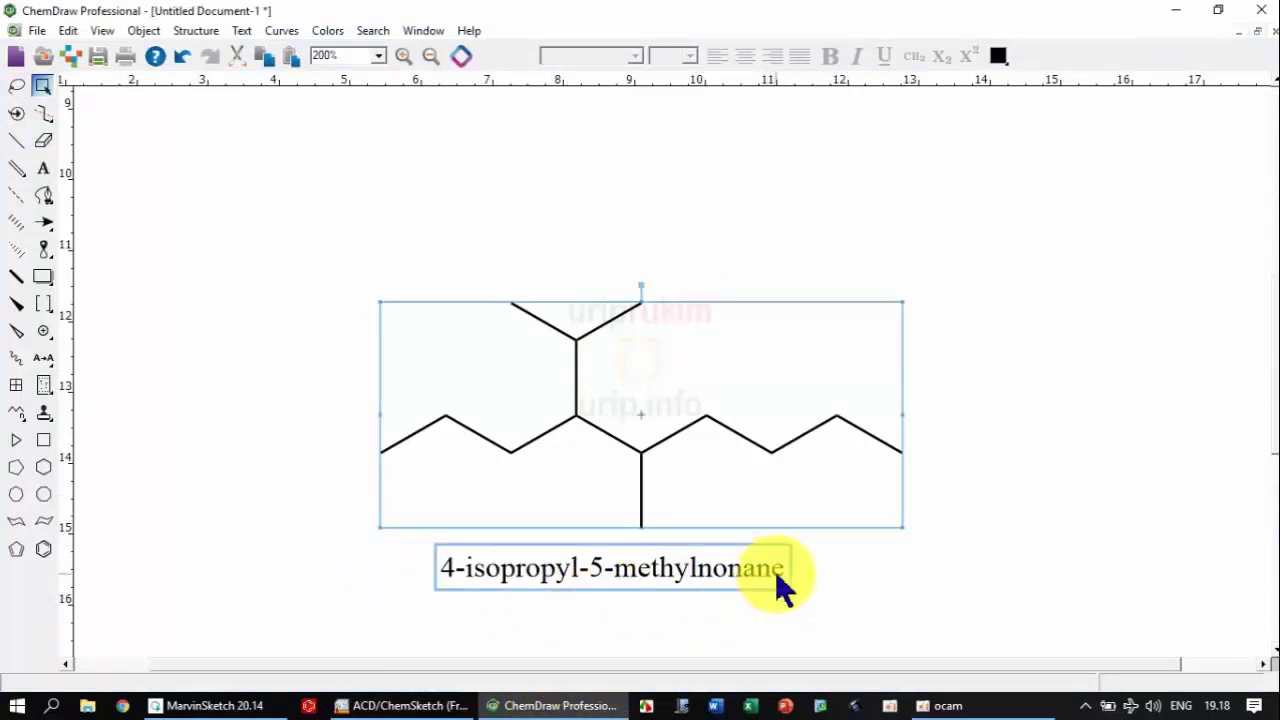
pyautogui.click(428, 705)
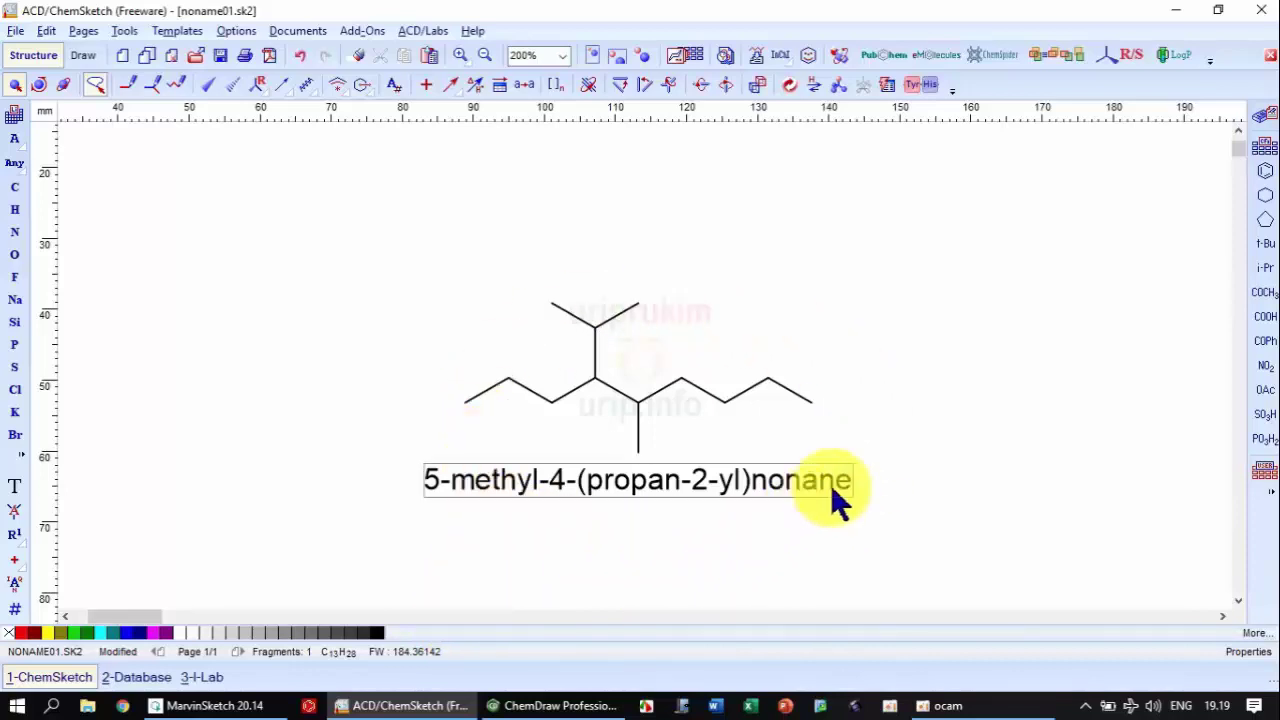
pyautogui.click(586, 704)
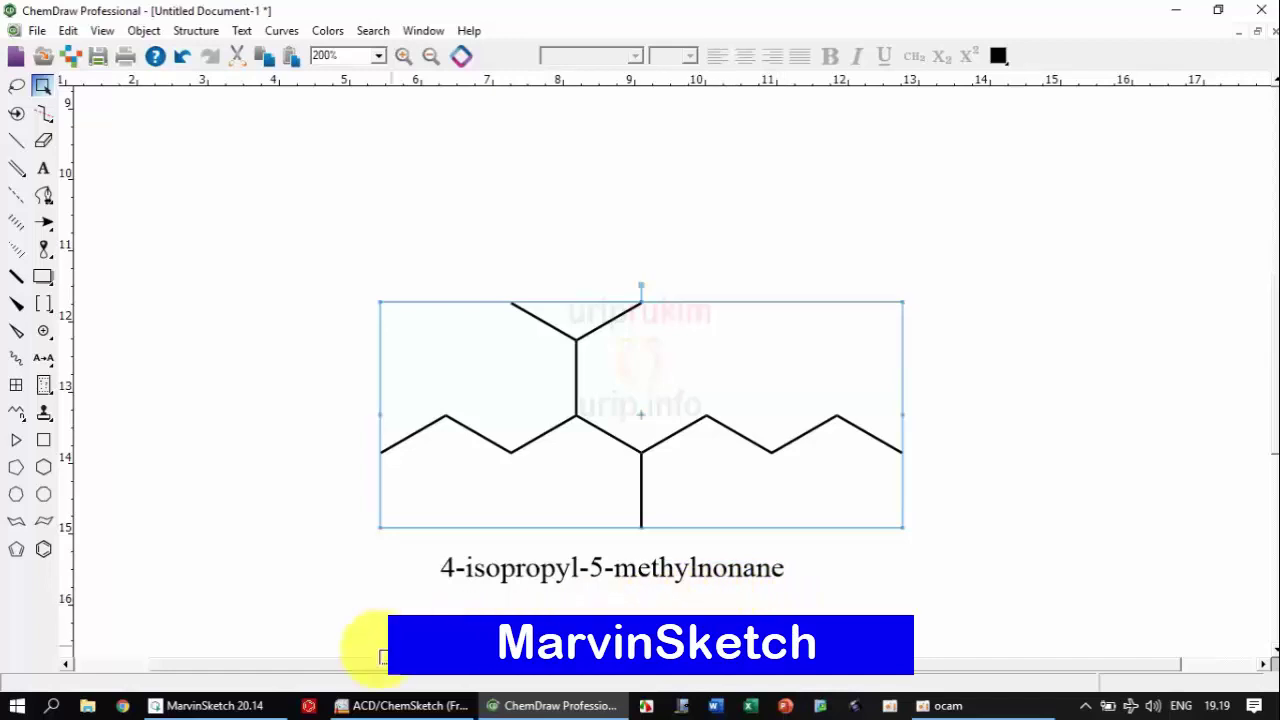
# - Switch to MarvinSketch and paste the copied branched nonane structure onto the empty canvas
pyautogui.click(208, 706)
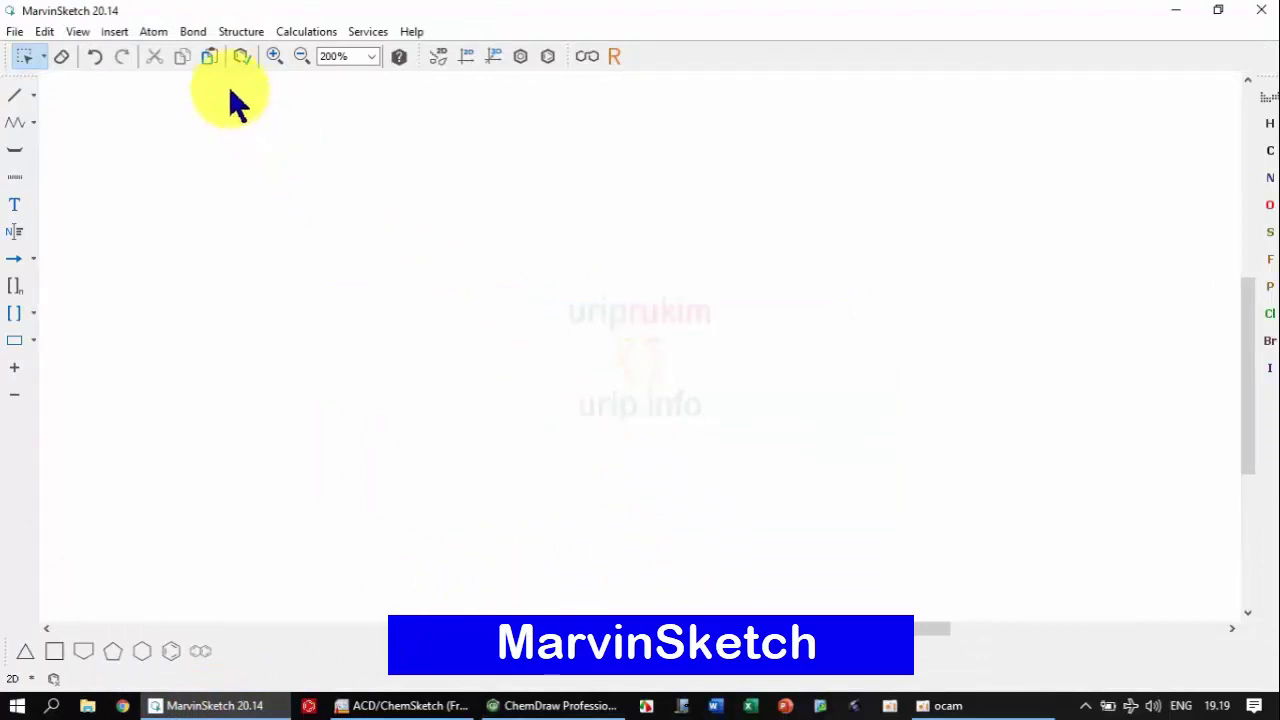
pyautogui.click(209, 57)
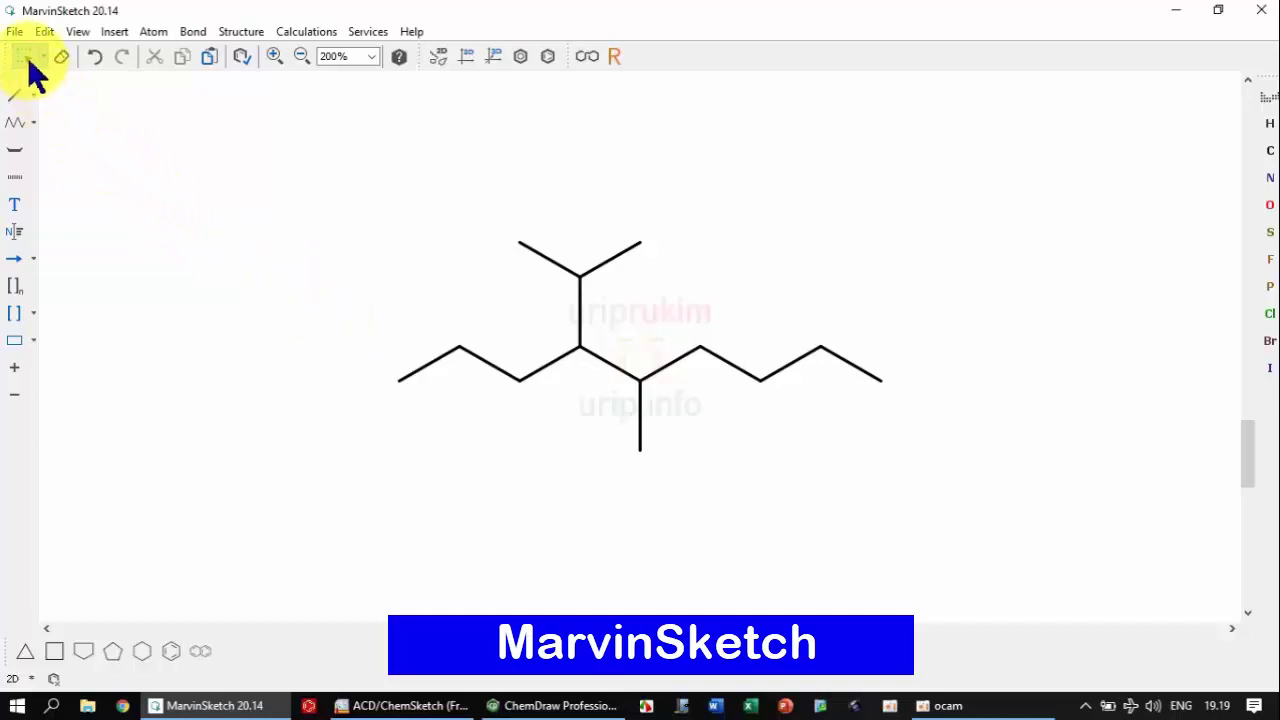
pyautogui.click(424, 270)
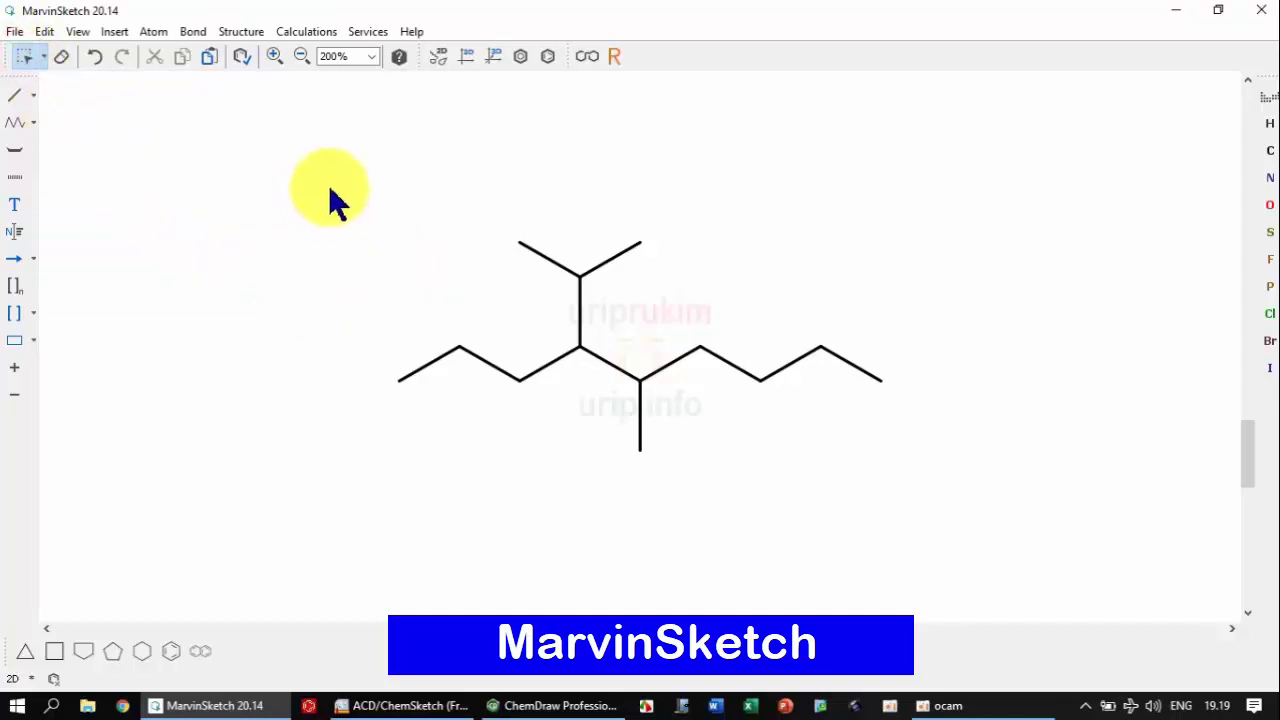
# - Generate the structure's preferred IUPAC and traditional names with Structure to Name and move the result window off the drawing
pyautogui.click(241, 33)
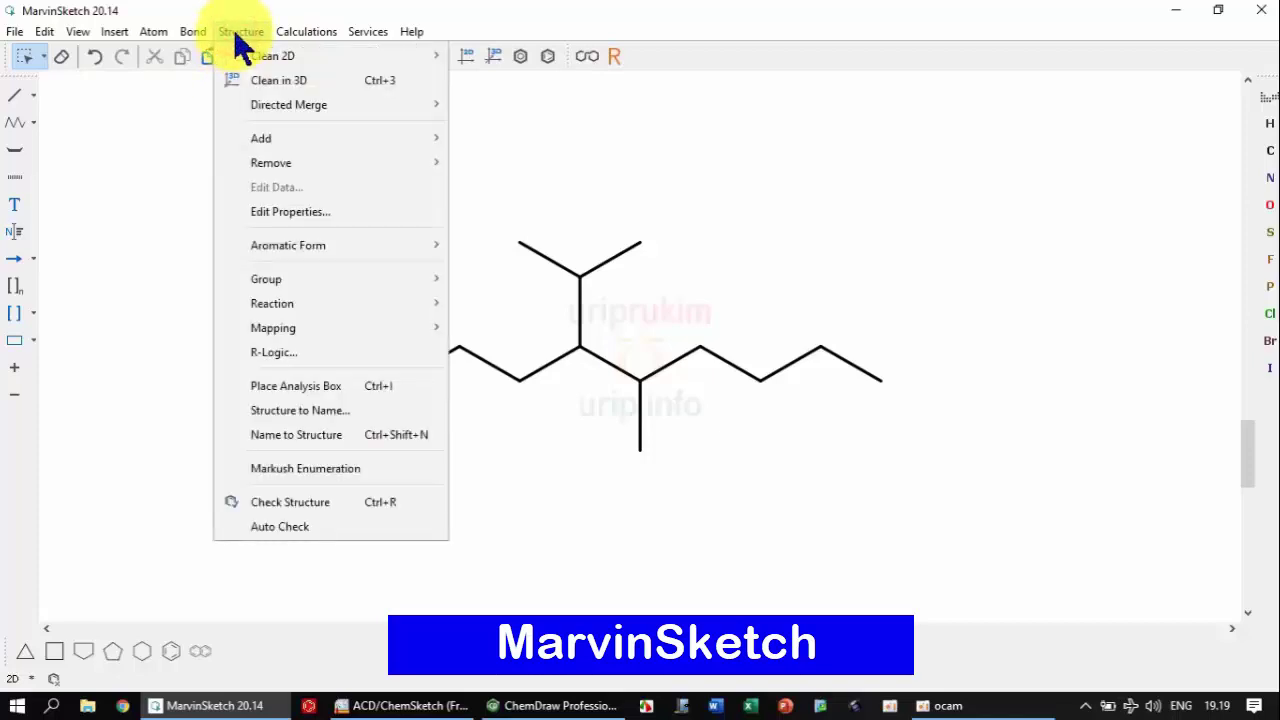
pyautogui.click(297, 411)
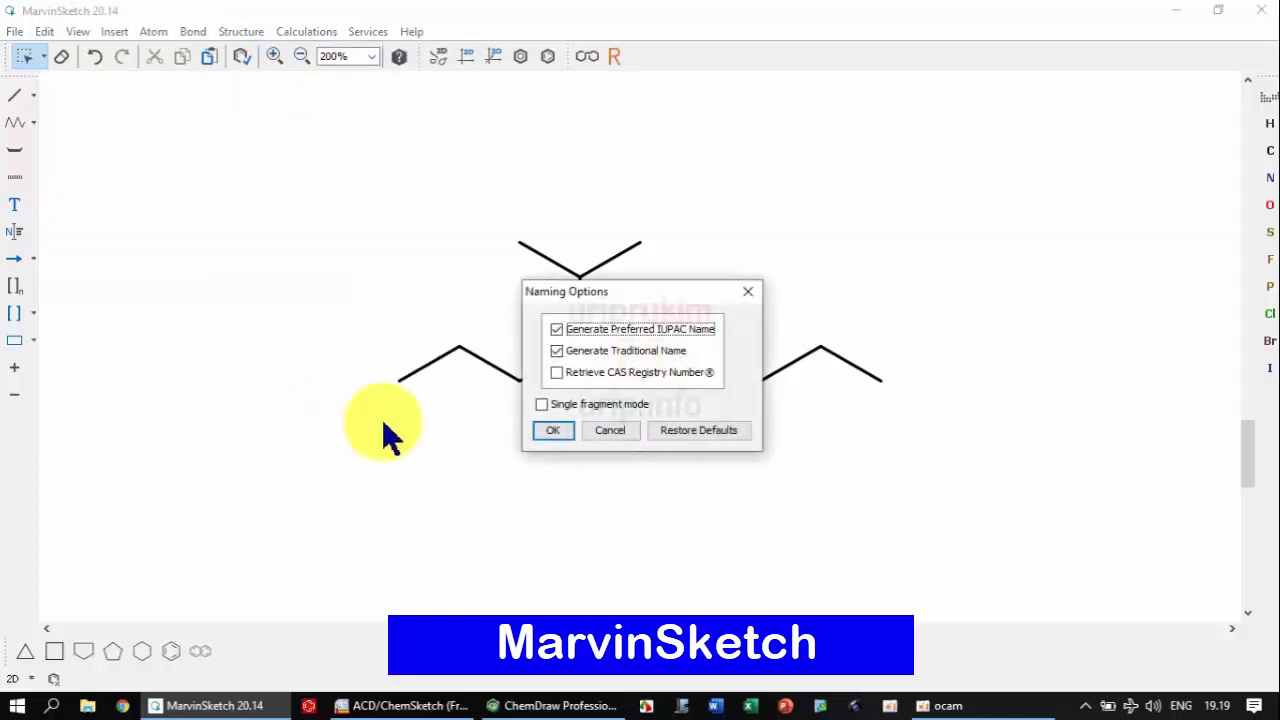
pyautogui.moveTo(660, 308); pyautogui.dragTo(334, 163)
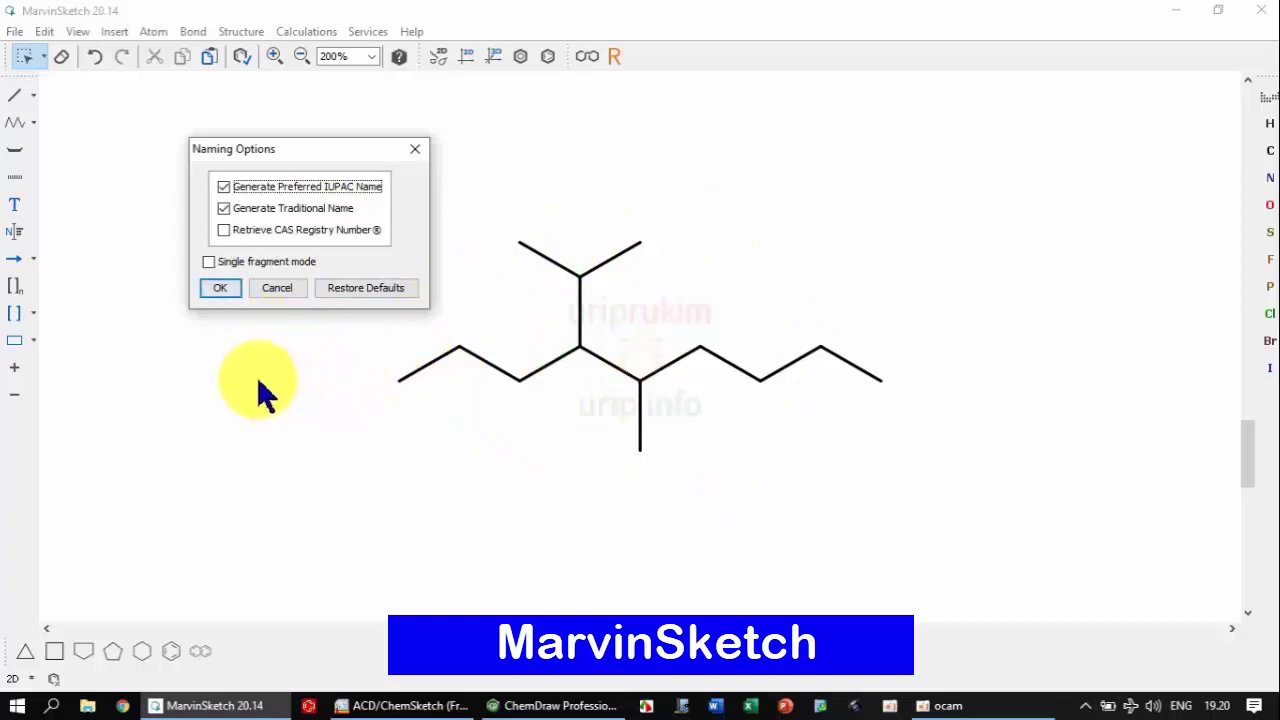
pyautogui.click(220, 289)
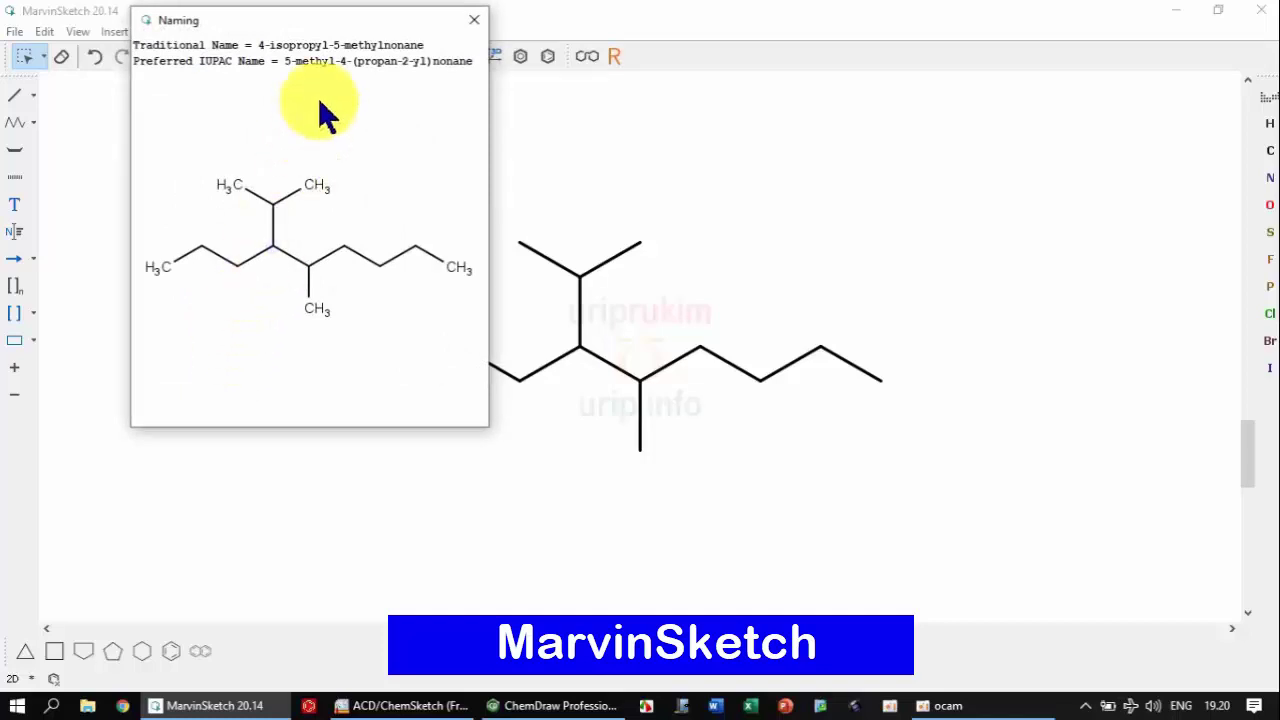
pyautogui.moveTo(340, 31); pyautogui.dragTo(240, 145)
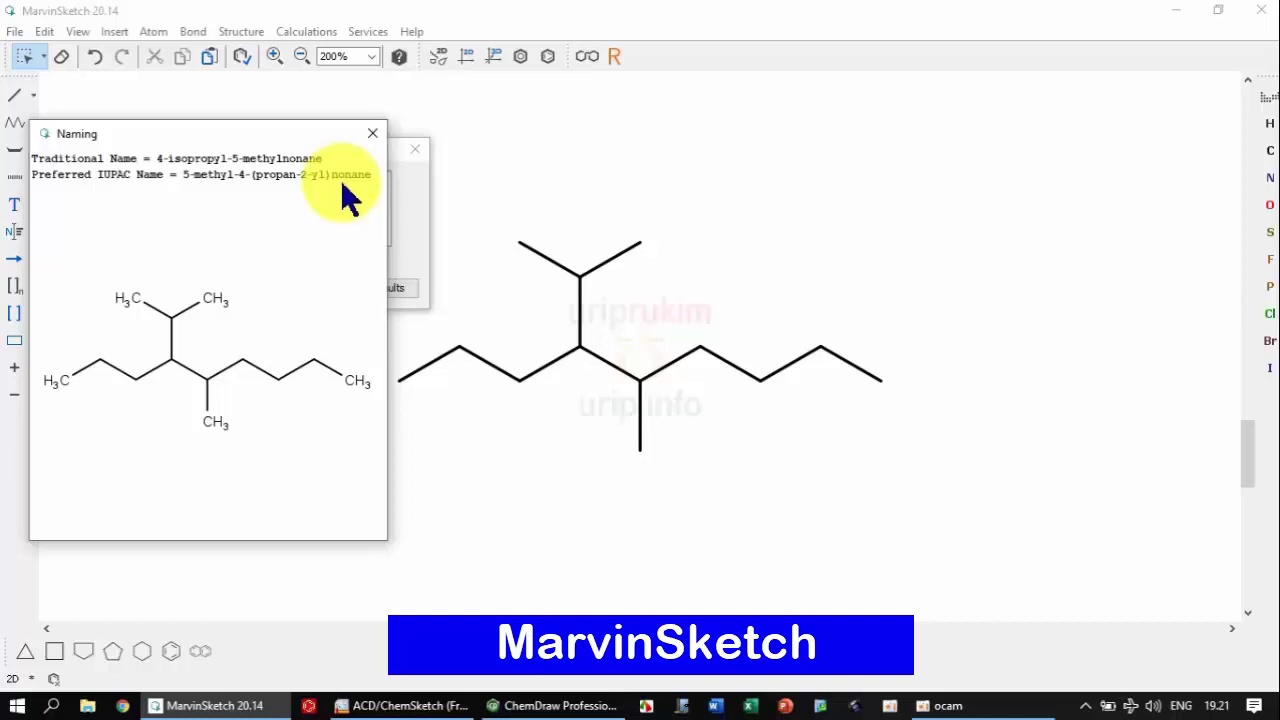
# - Compare the MarvinSketch names with those in ChemSketch and ChemDraw, and place the Naming result beside the structure in MarvinSketch
pyautogui.moveTo(415, 708)
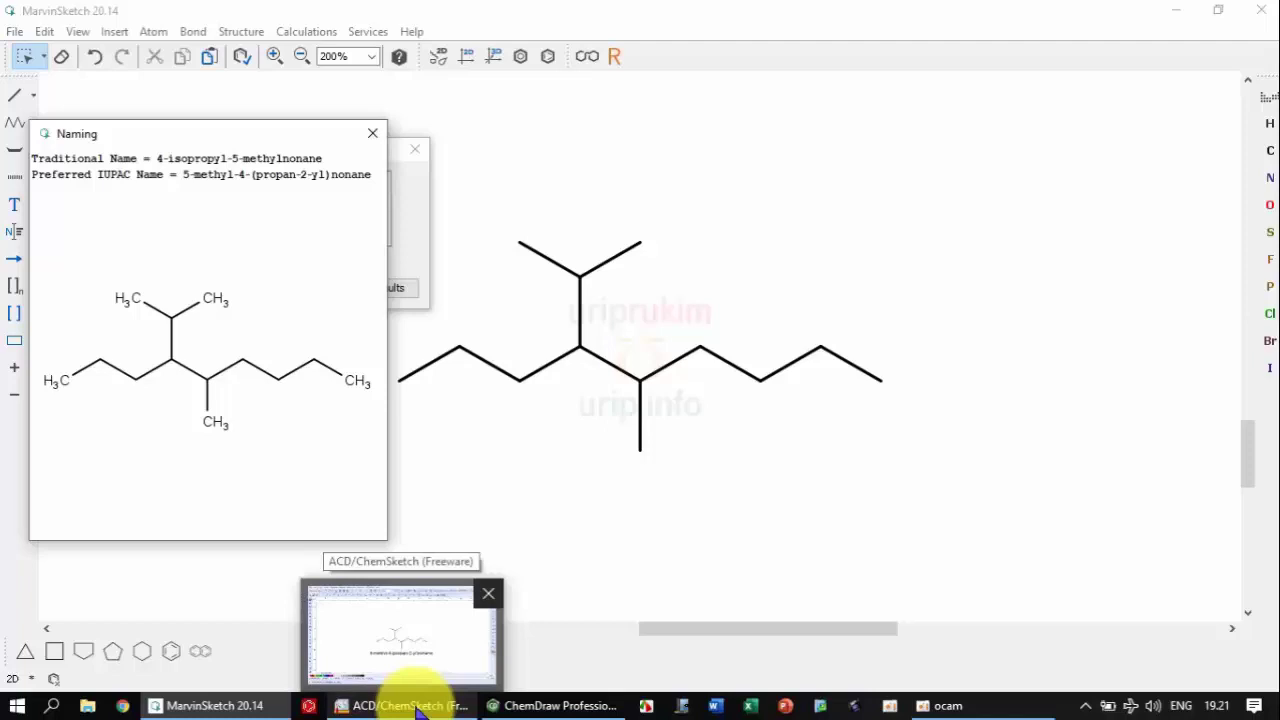
pyautogui.click(416, 705)
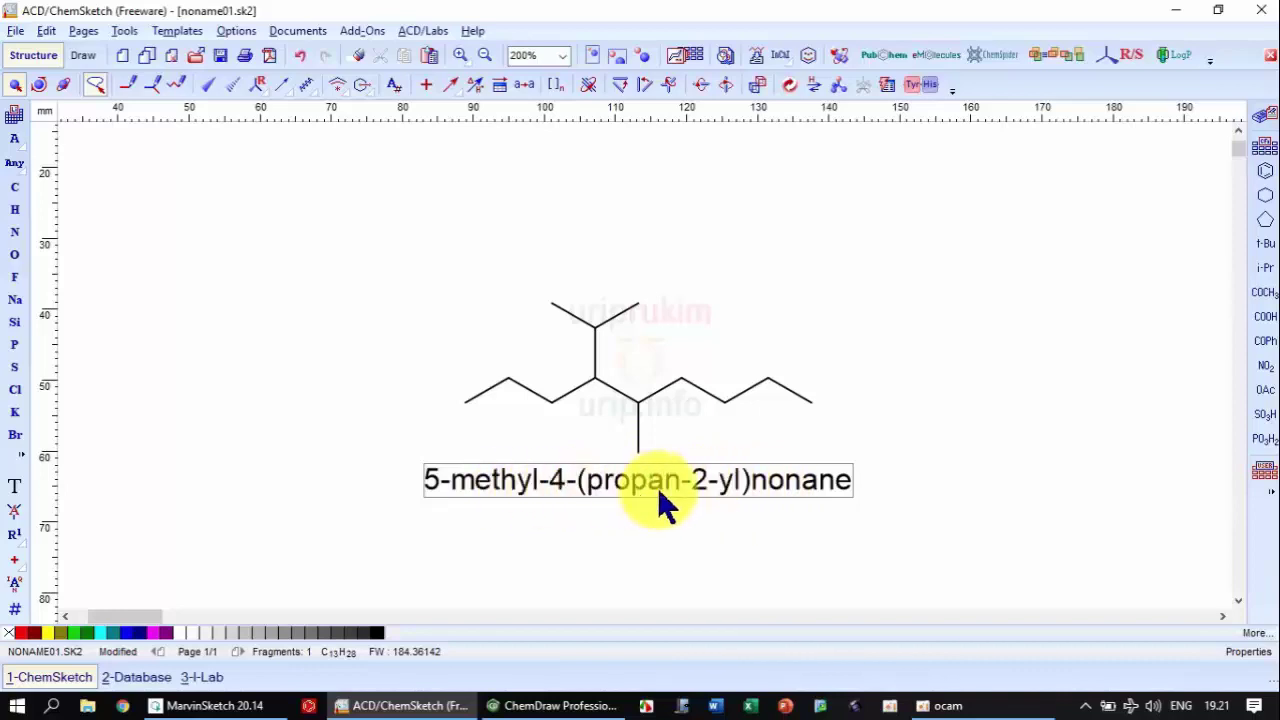
pyautogui.click(530, 705)
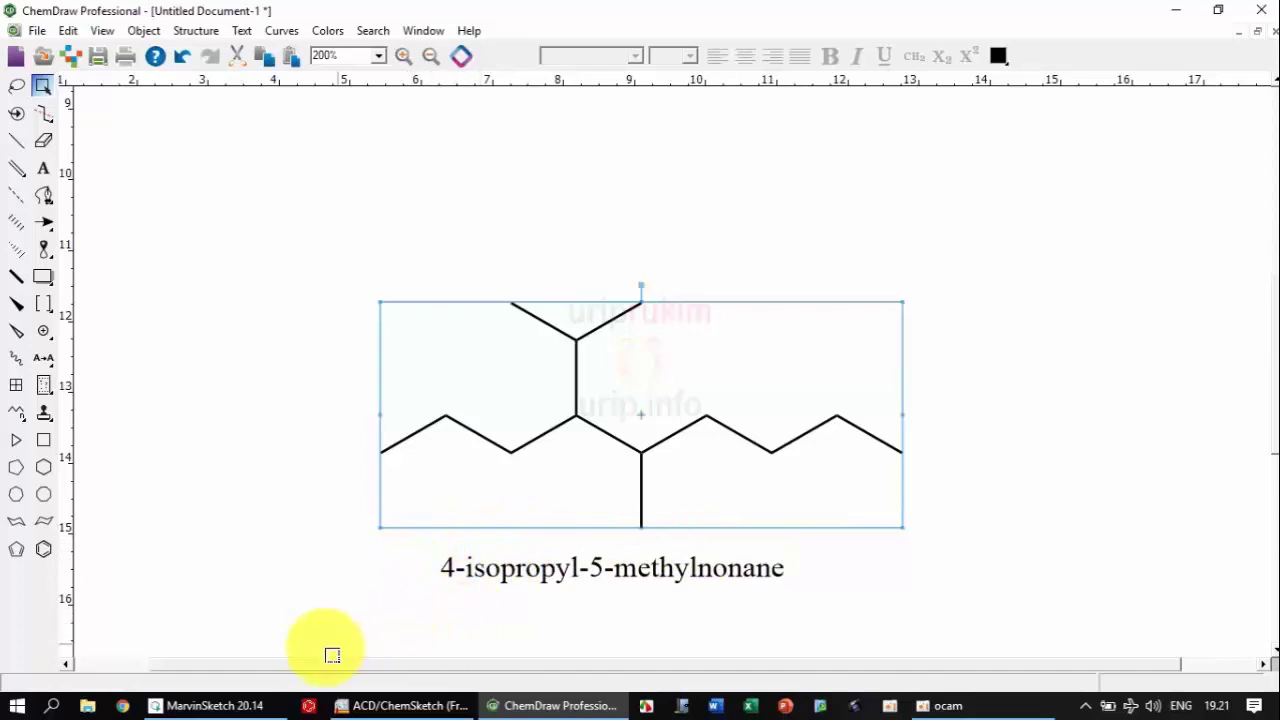
pyautogui.click(212, 705)
pyautogui.moveTo(1020, 112); pyautogui.dragTo(633, 108)
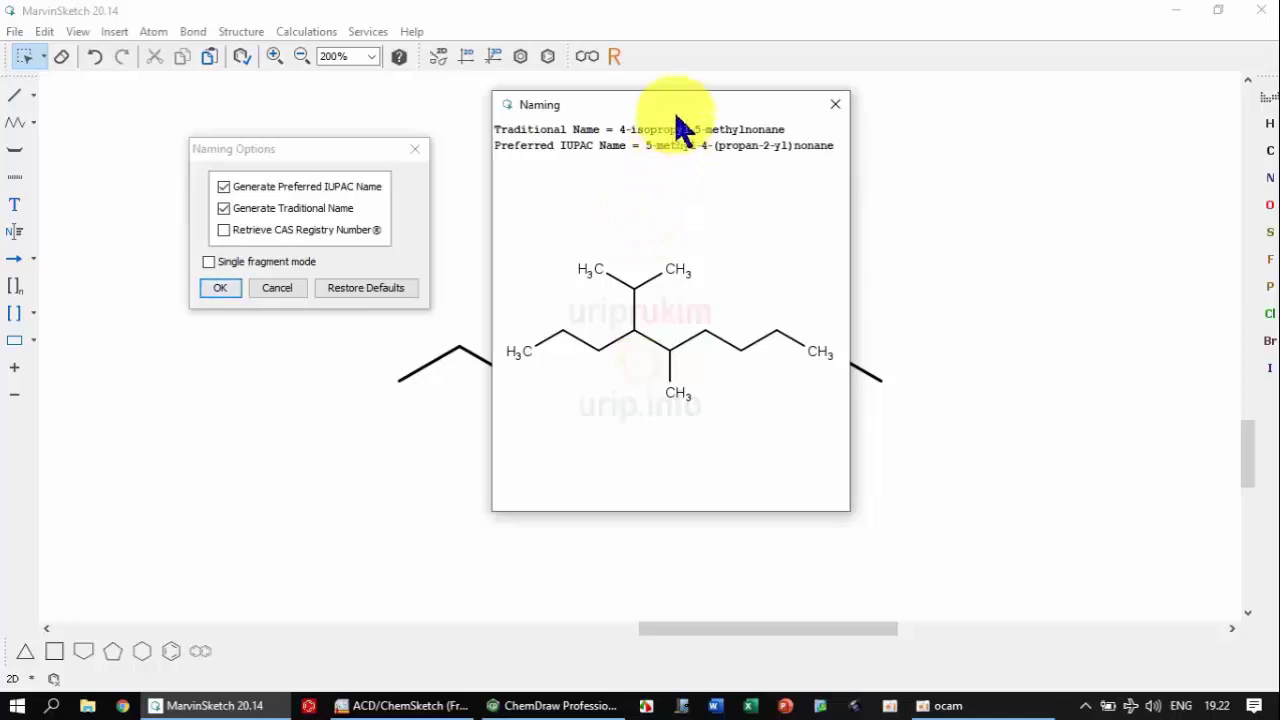
pyautogui.moveTo(676, 113); pyautogui.dragTo(1083, 146)
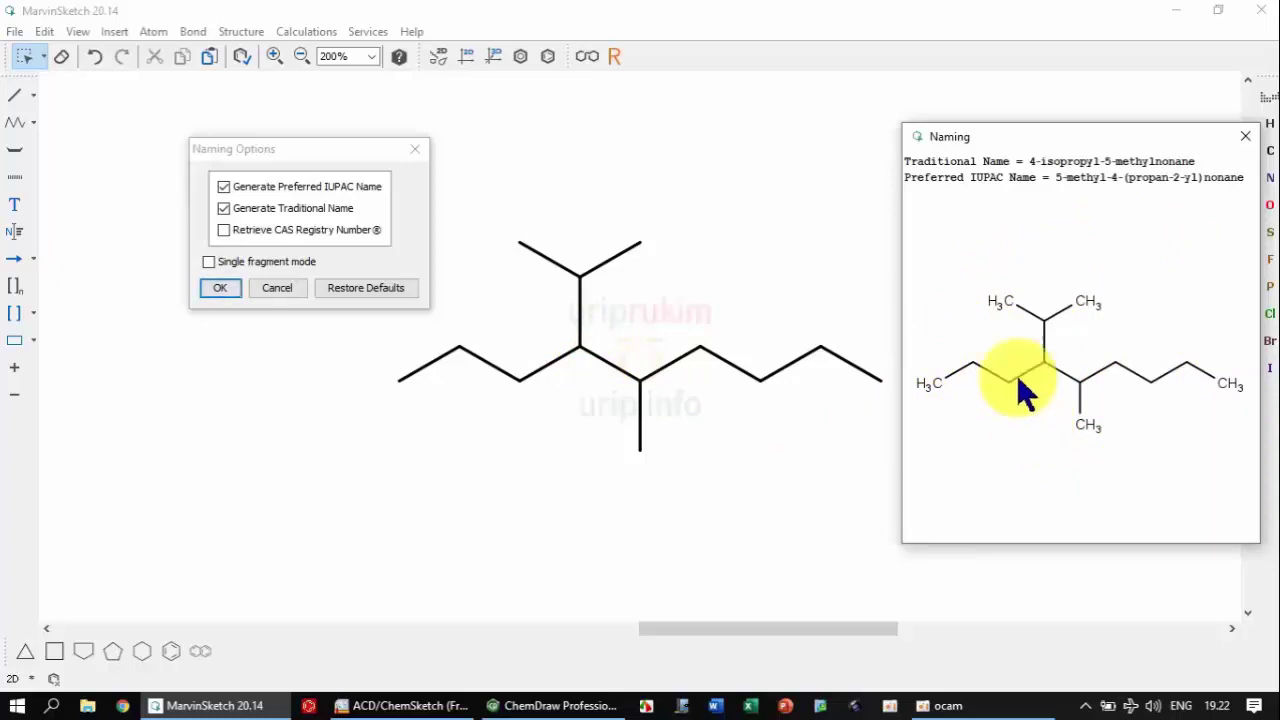
pyautogui.moveTo(1010, 147); pyautogui.dragTo(1001, 100)
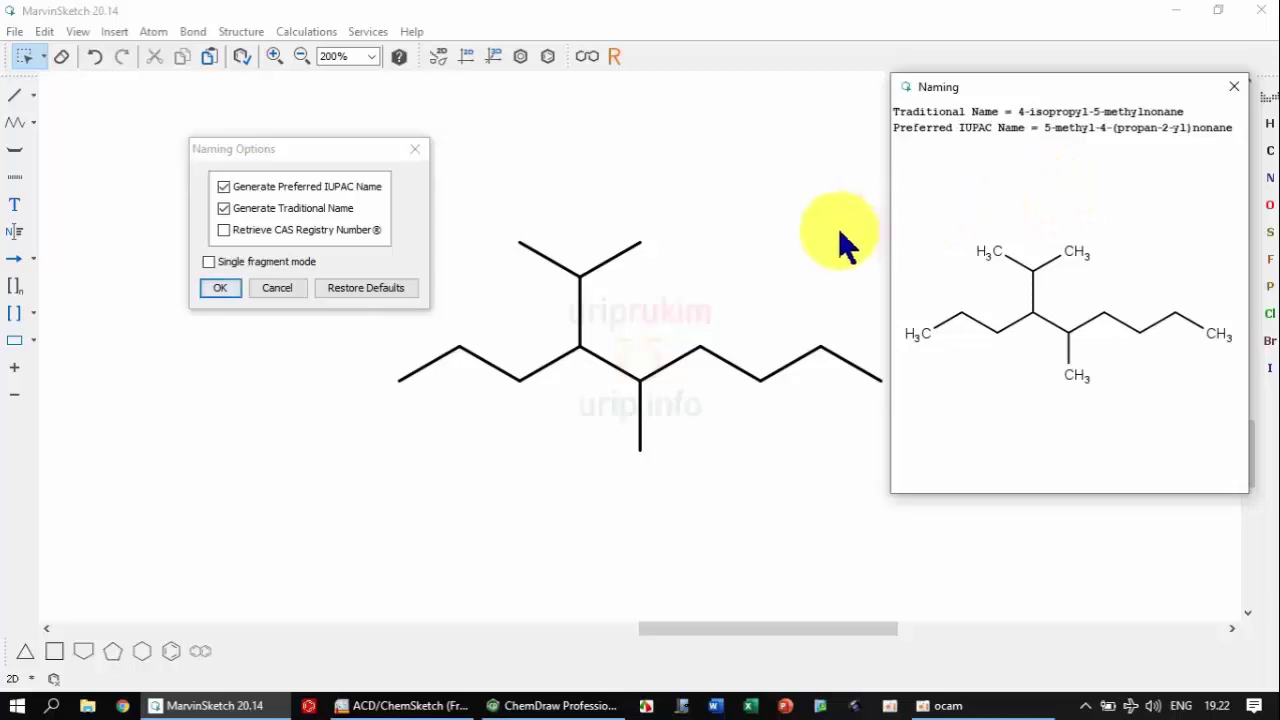
# - Extend the methyl branch on carbon 5 by one single bond to make it an ethyl group
pyautogui.click(15, 95)
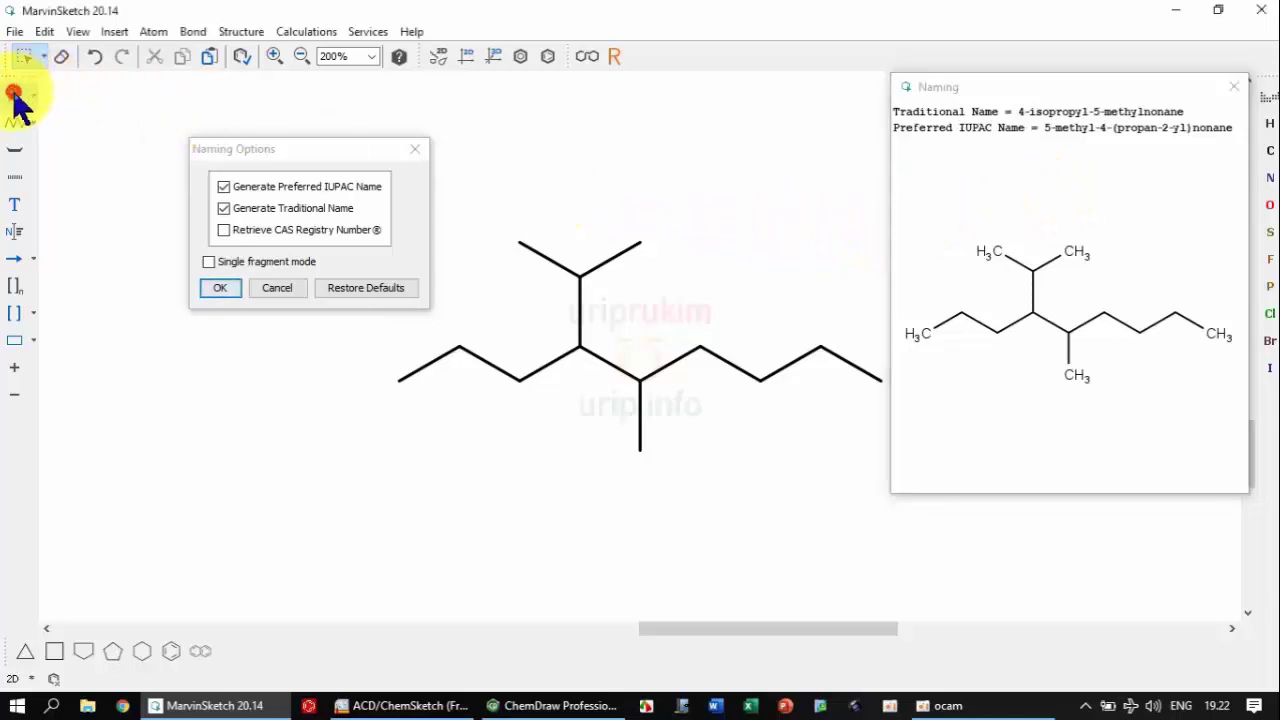
pyautogui.click(641, 454)
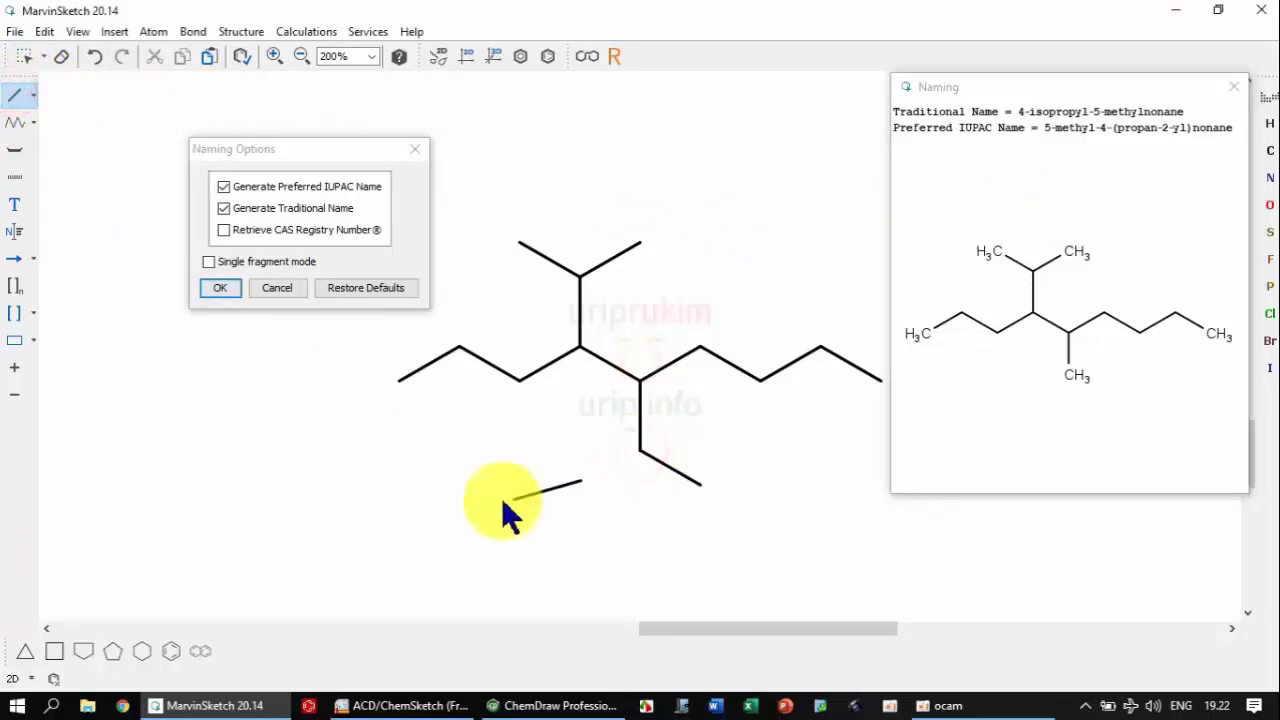
pyautogui.click(24, 57)
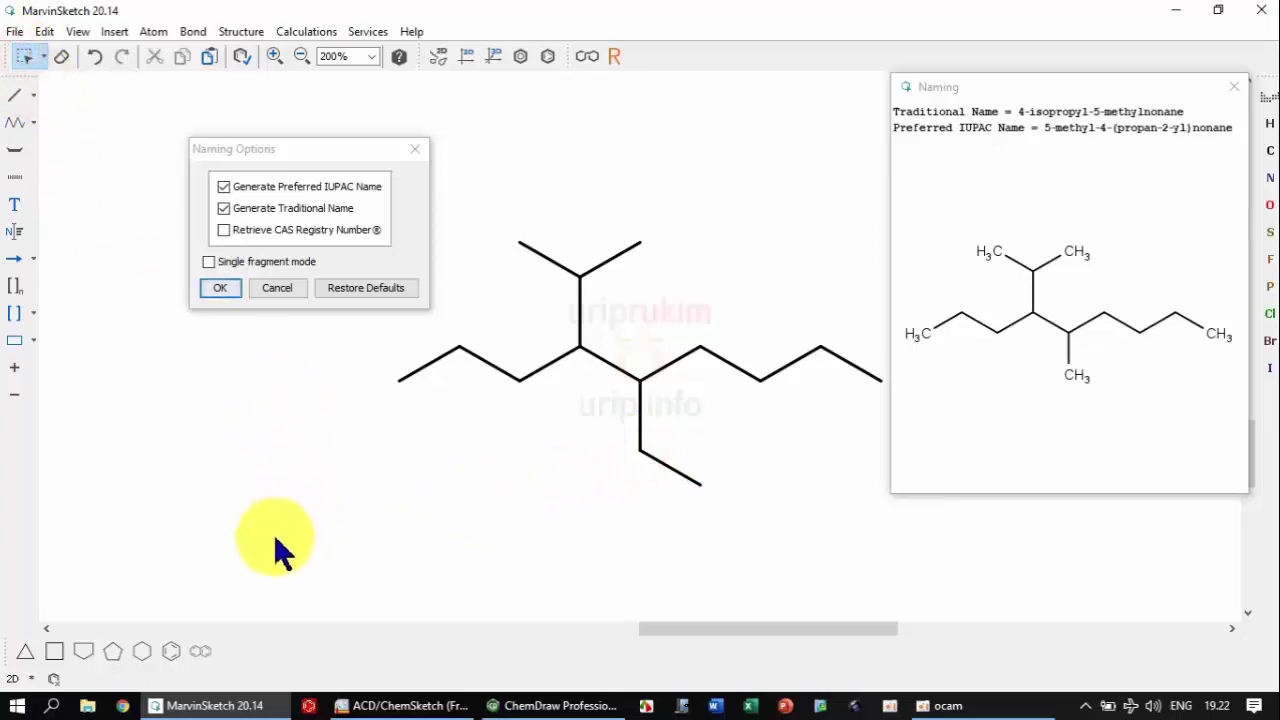
# - Generate preferred IUPAC and traditional names for the whole ethyl-substituted structure and arrange the result for comparison with the methyl compound's names
pyautogui.moveTo(272, 551); pyautogui.dragTo(900, 228)
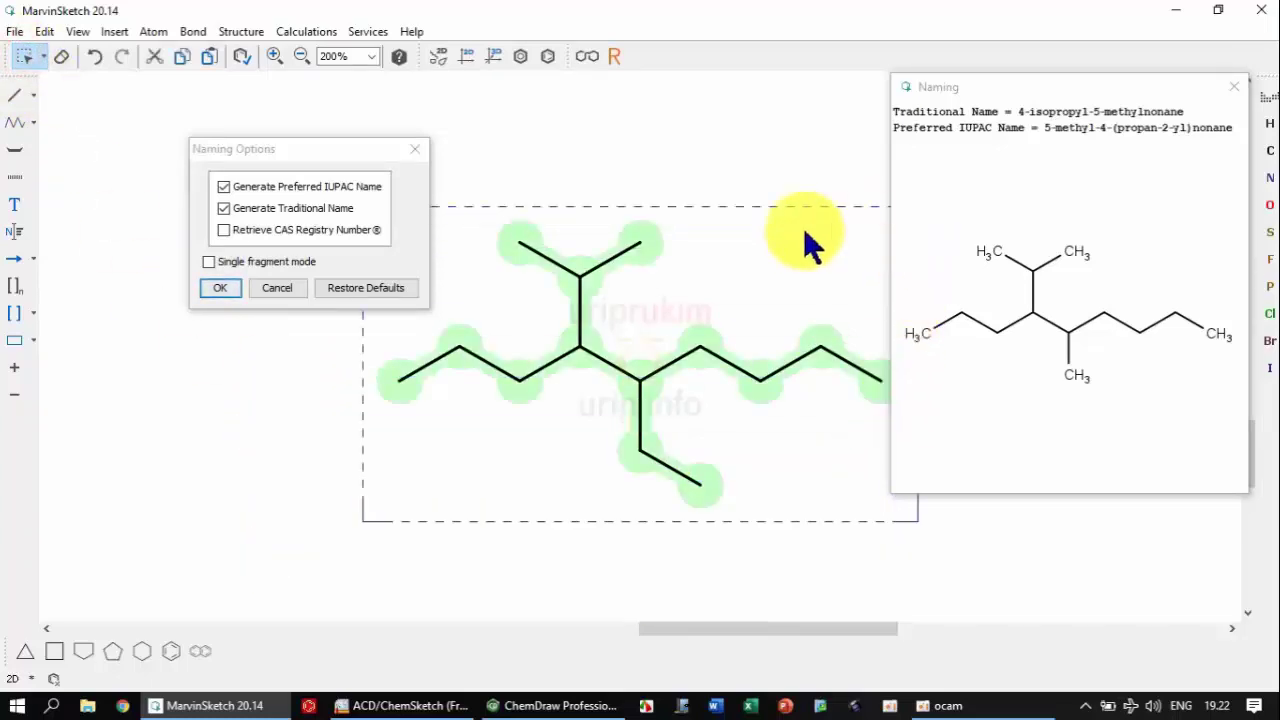
pyautogui.click(224, 288)
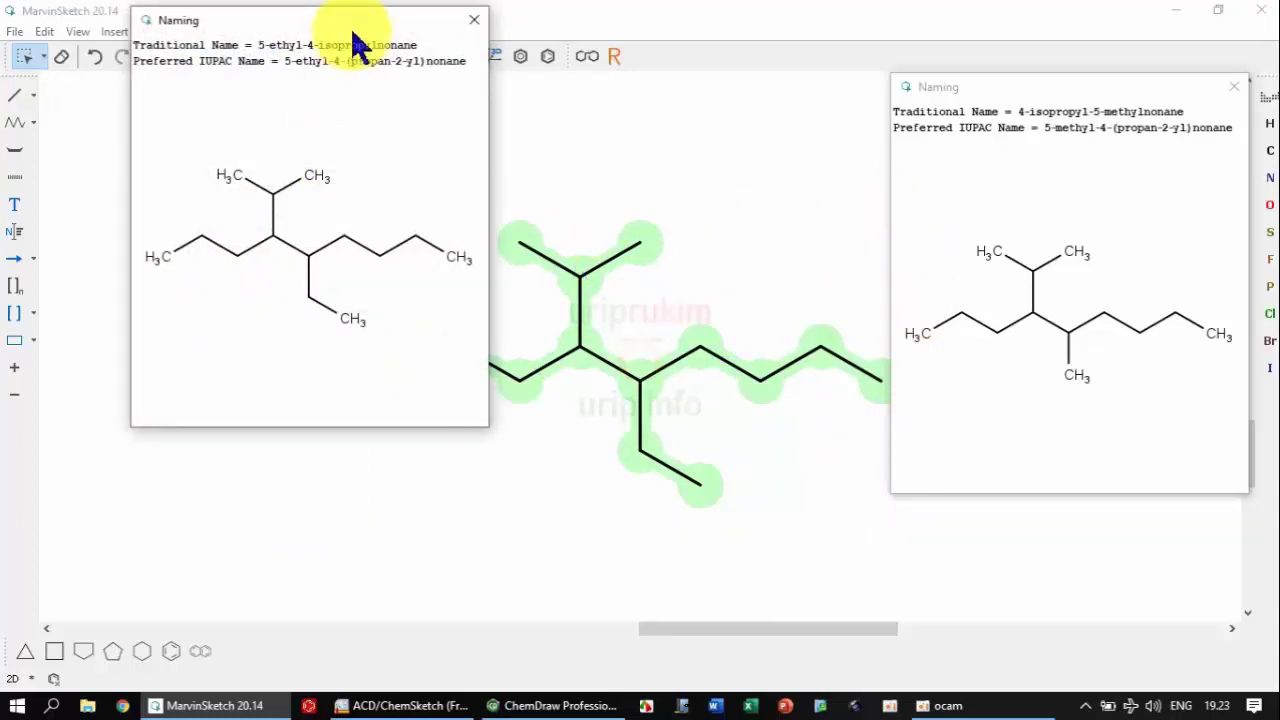
pyautogui.moveTo(357, 23); pyautogui.dragTo(309, 115)
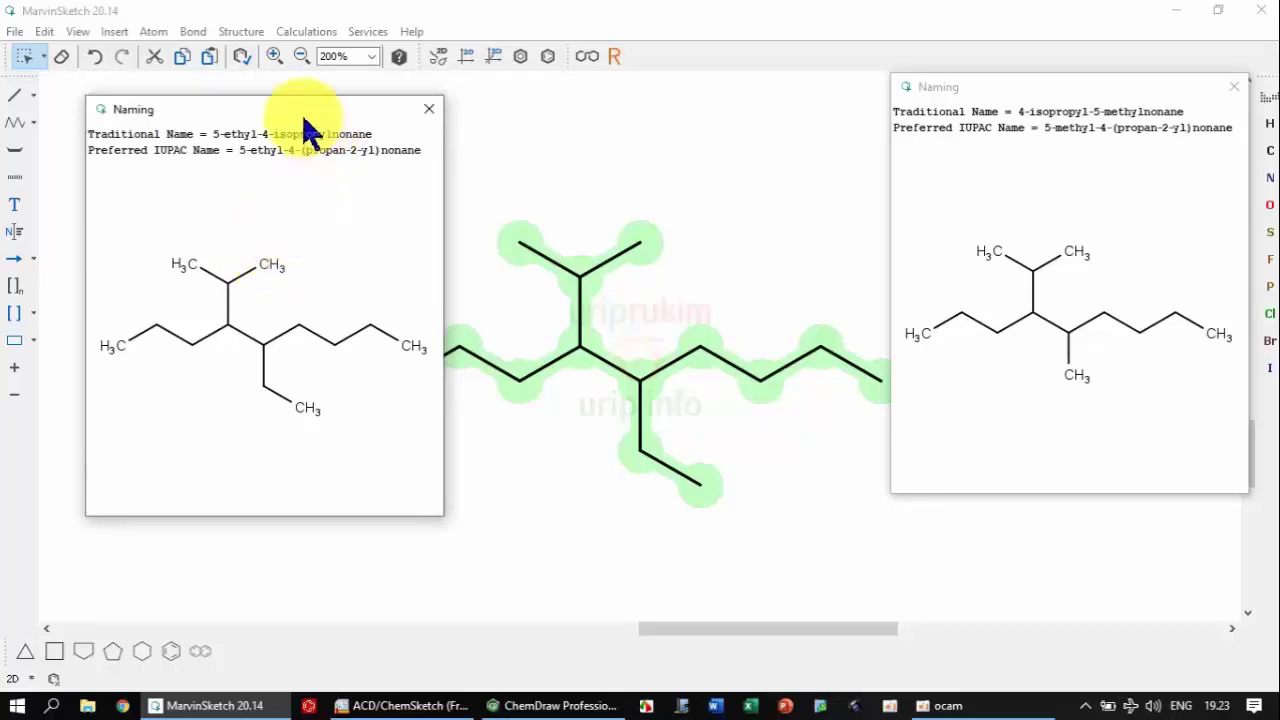
pyautogui.moveTo(301, 118); pyautogui.dragTo(797, 91)
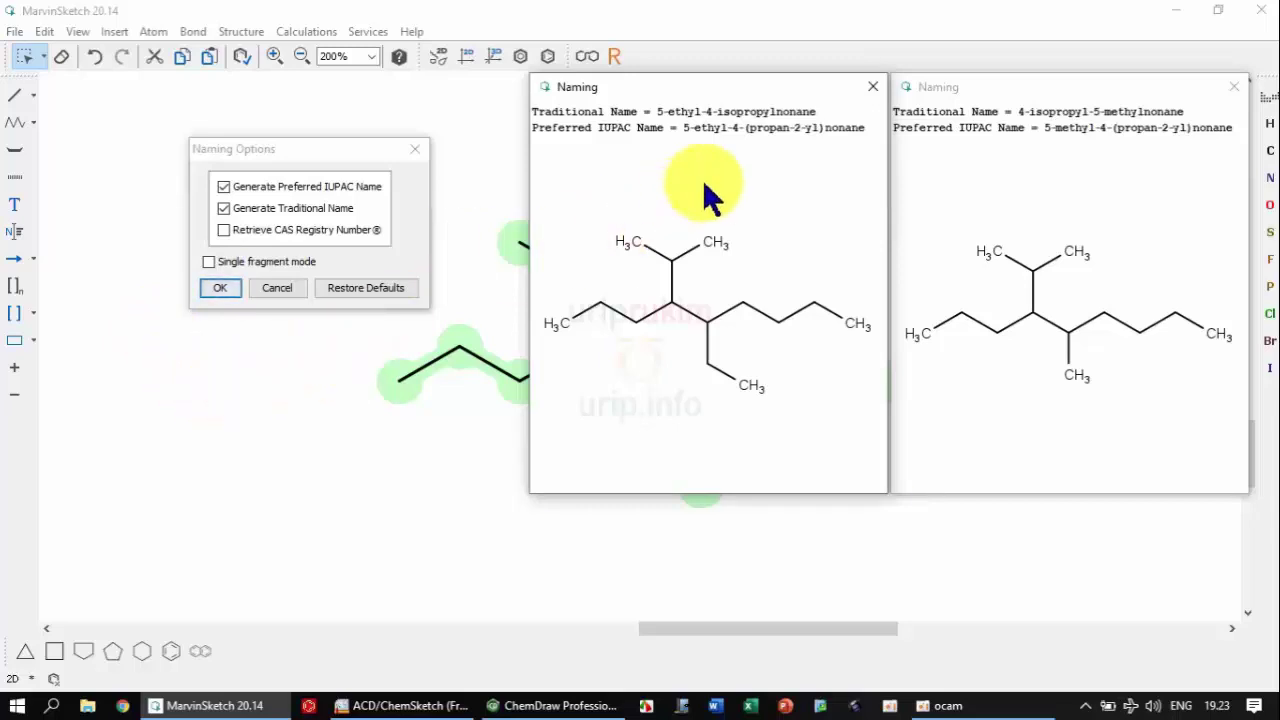
pyautogui.moveTo(766, 94); pyautogui.dragTo(323, 113)
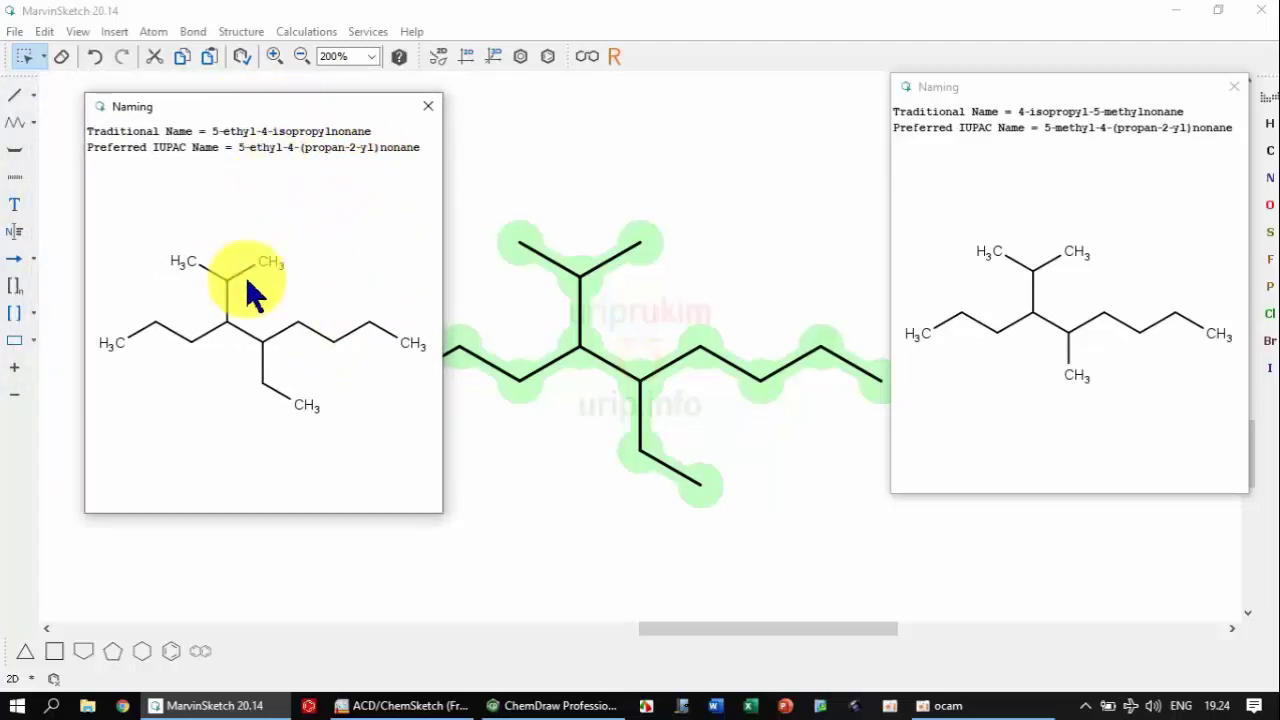
# - Switch to ChemSketch and activate Manual Numbering in the 1, 2, 3 format, starting at 1
pyautogui.click(367, 706)
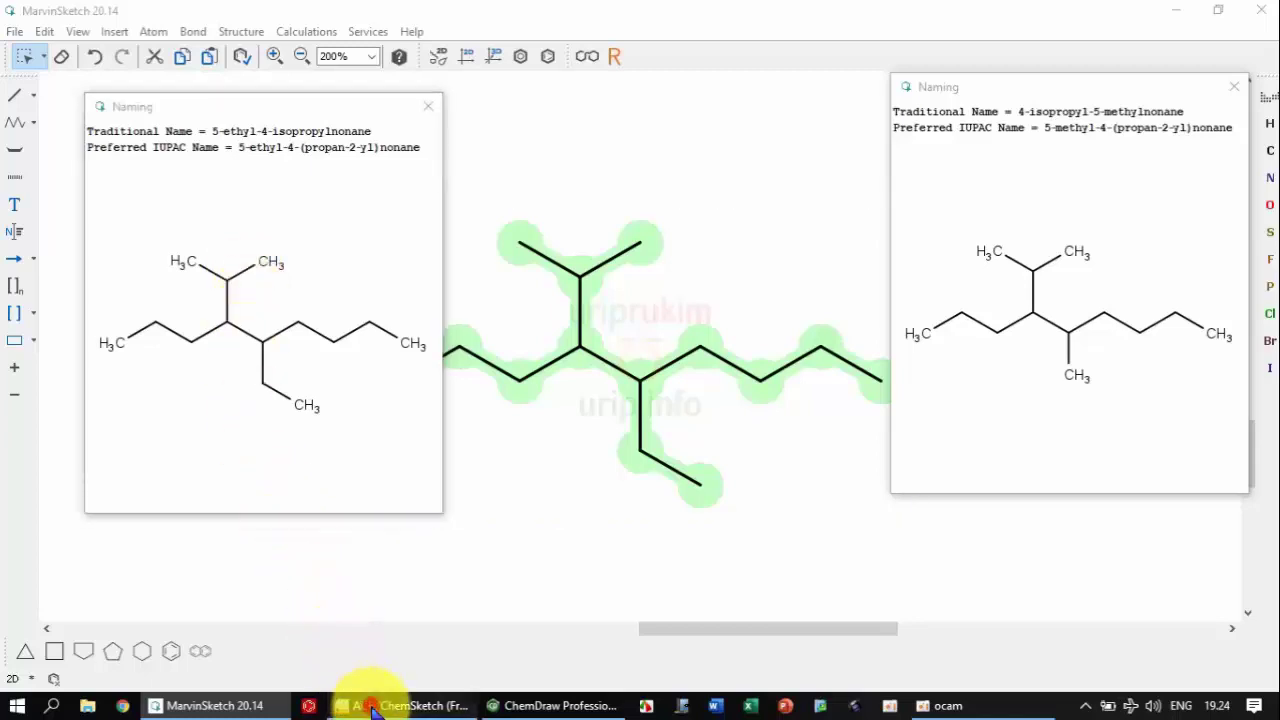
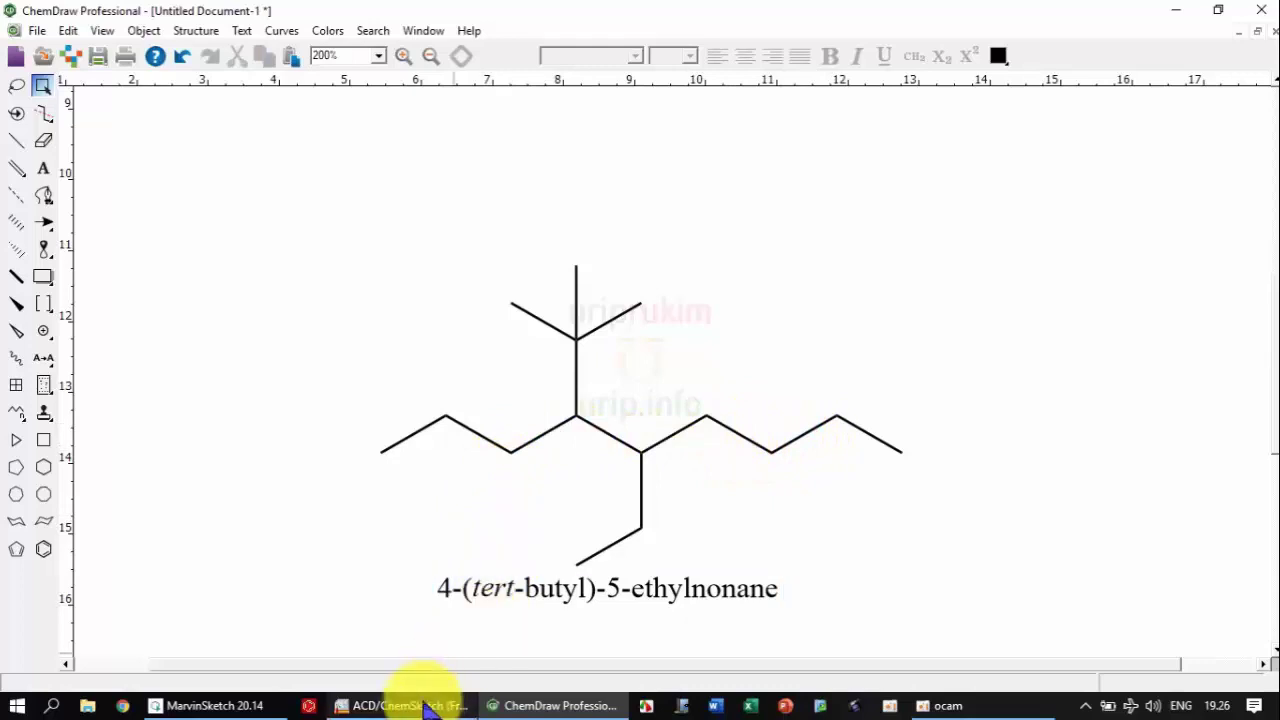
pyautogui.click(420, 704)
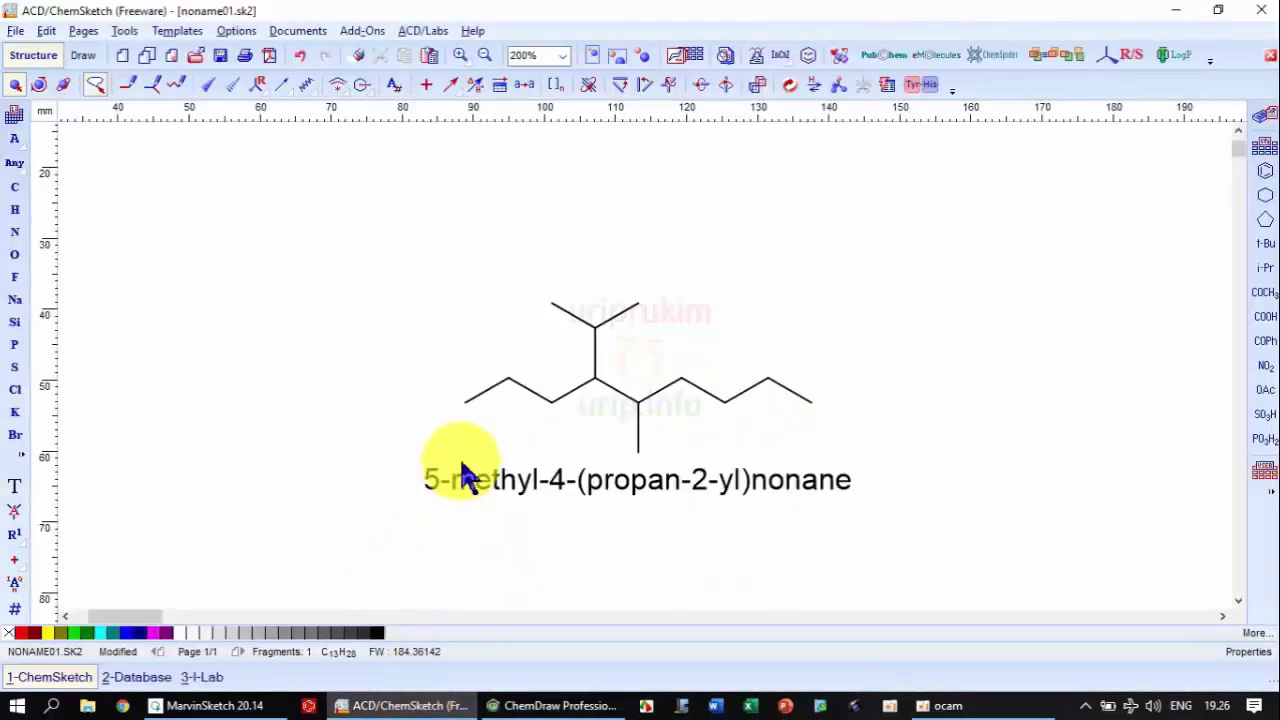
pyautogui.click(14, 610)
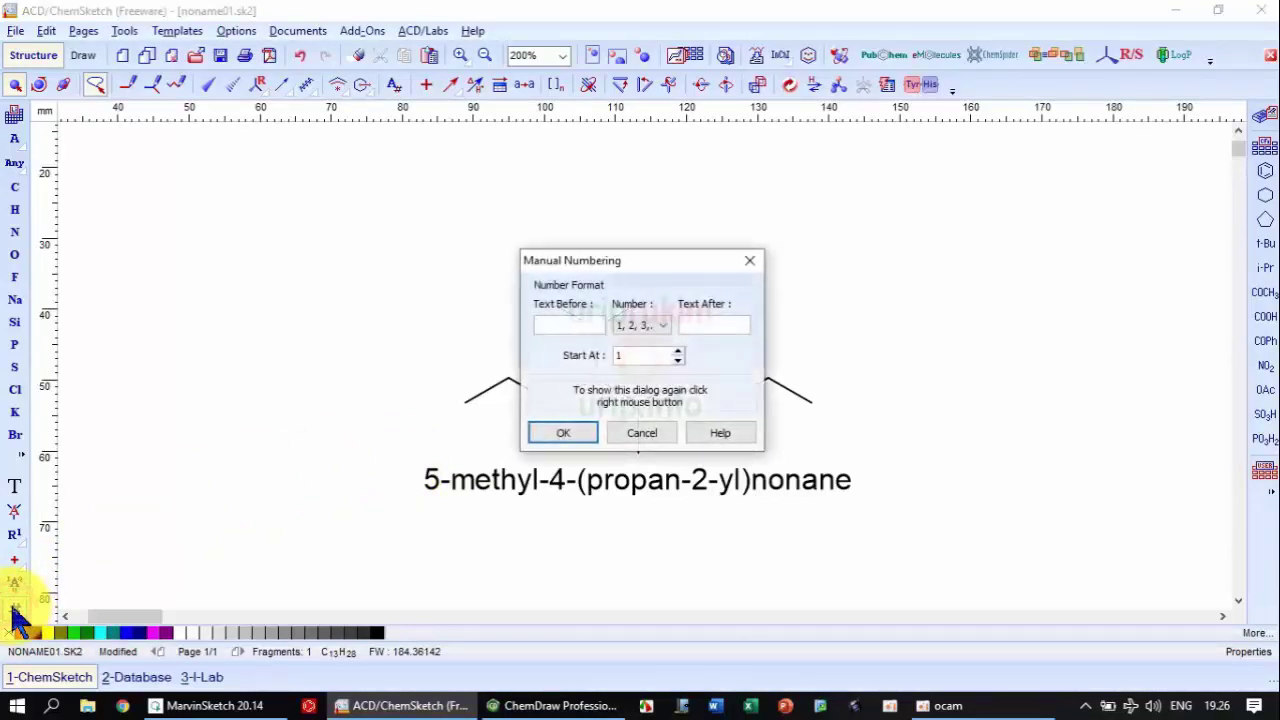
pyautogui.click(563, 433)
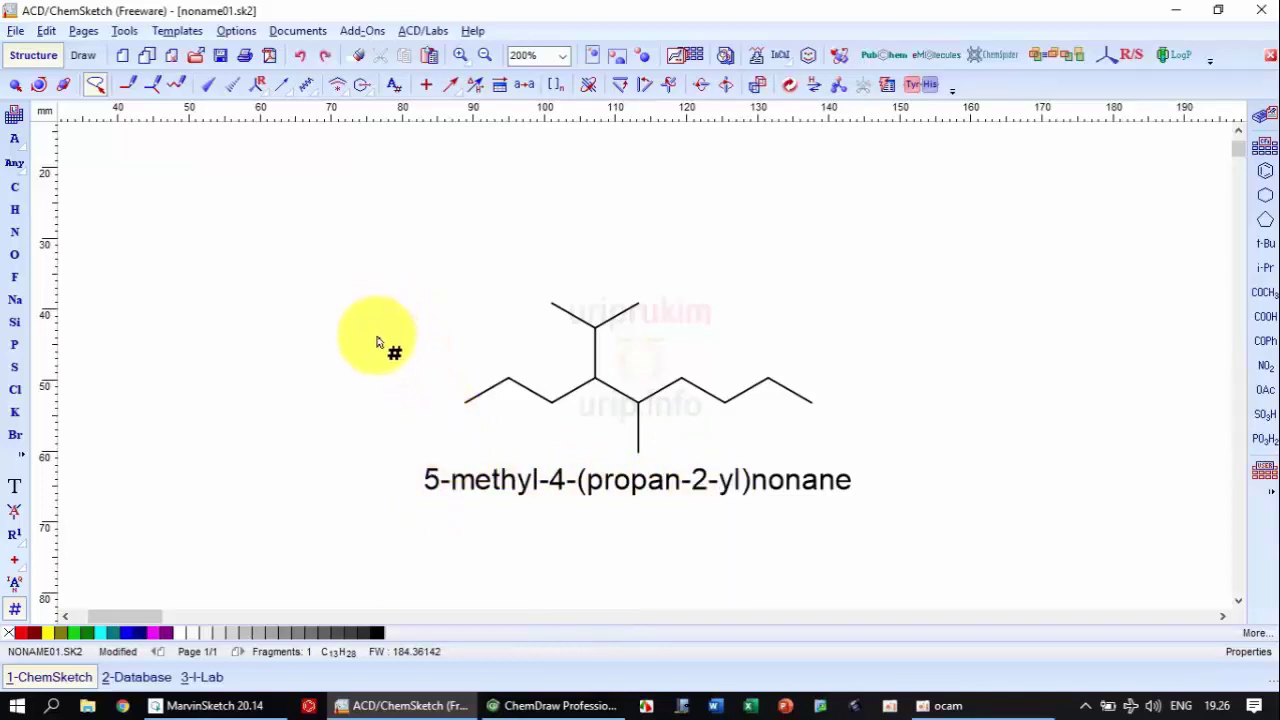
pyautogui.rightClick(17, 607)
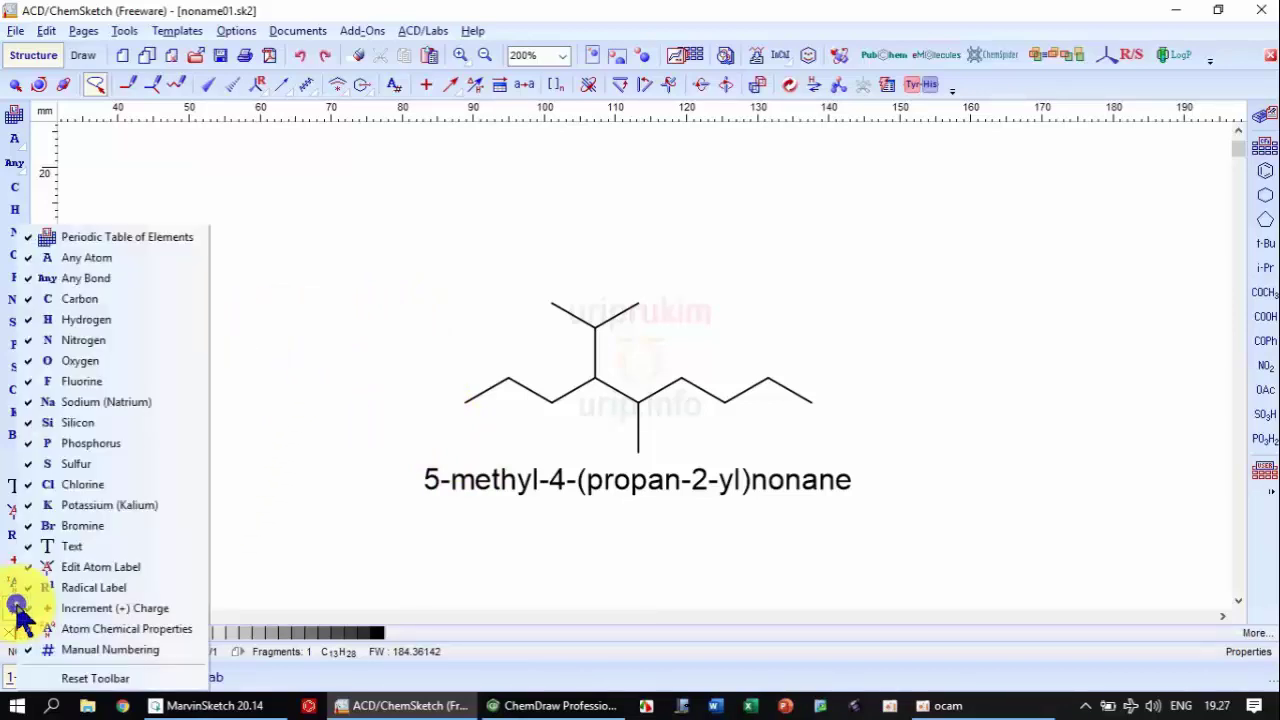
pyautogui.click(75, 652)
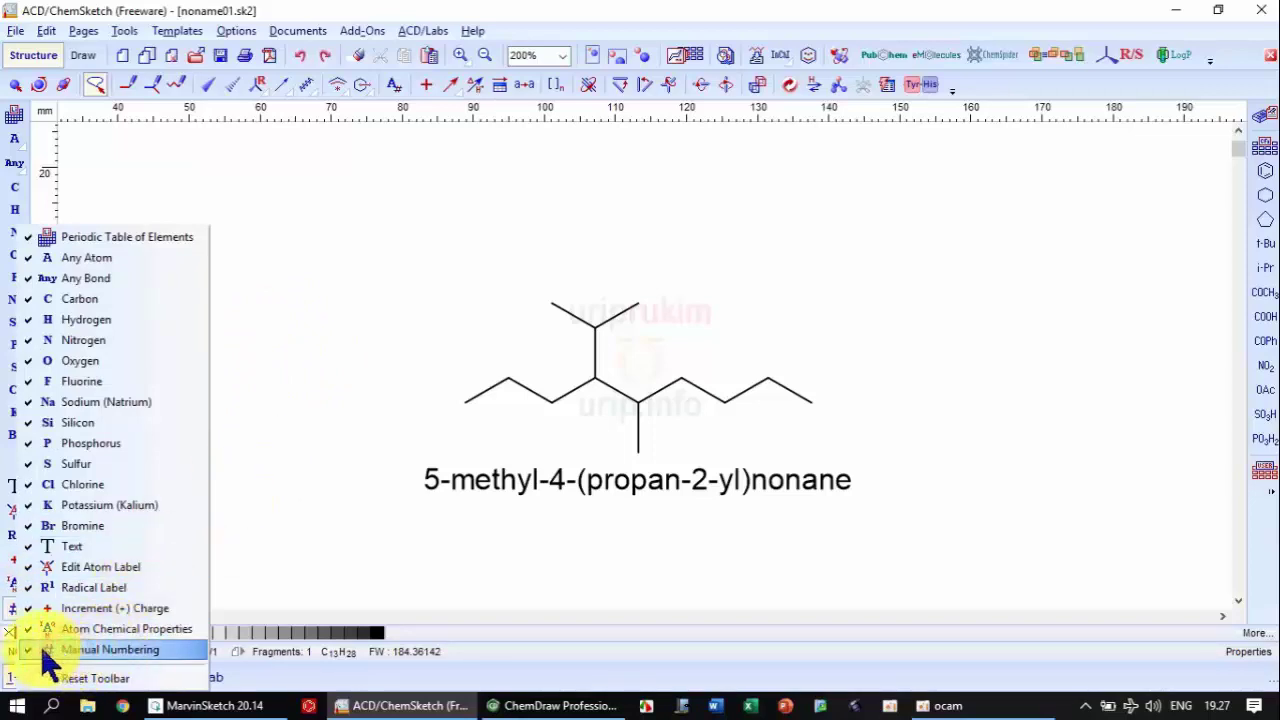
# - Number the main-chain carbons of the methyl compound from 1 to 9, beginning at the propyl end nearest the propan-2-yl branch
pyautogui.click(471, 414)
pyautogui.click(445, 418)
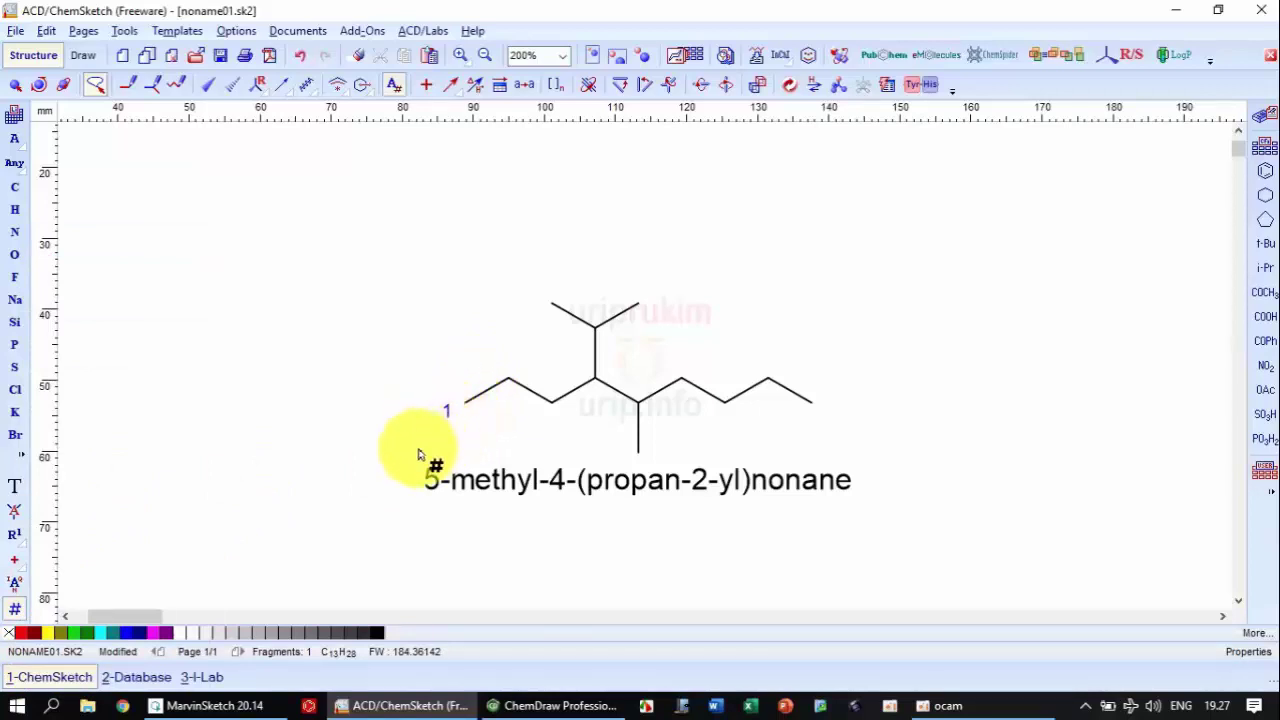
pyautogui.click(509, 379)
pyautogui.click(550, 405)
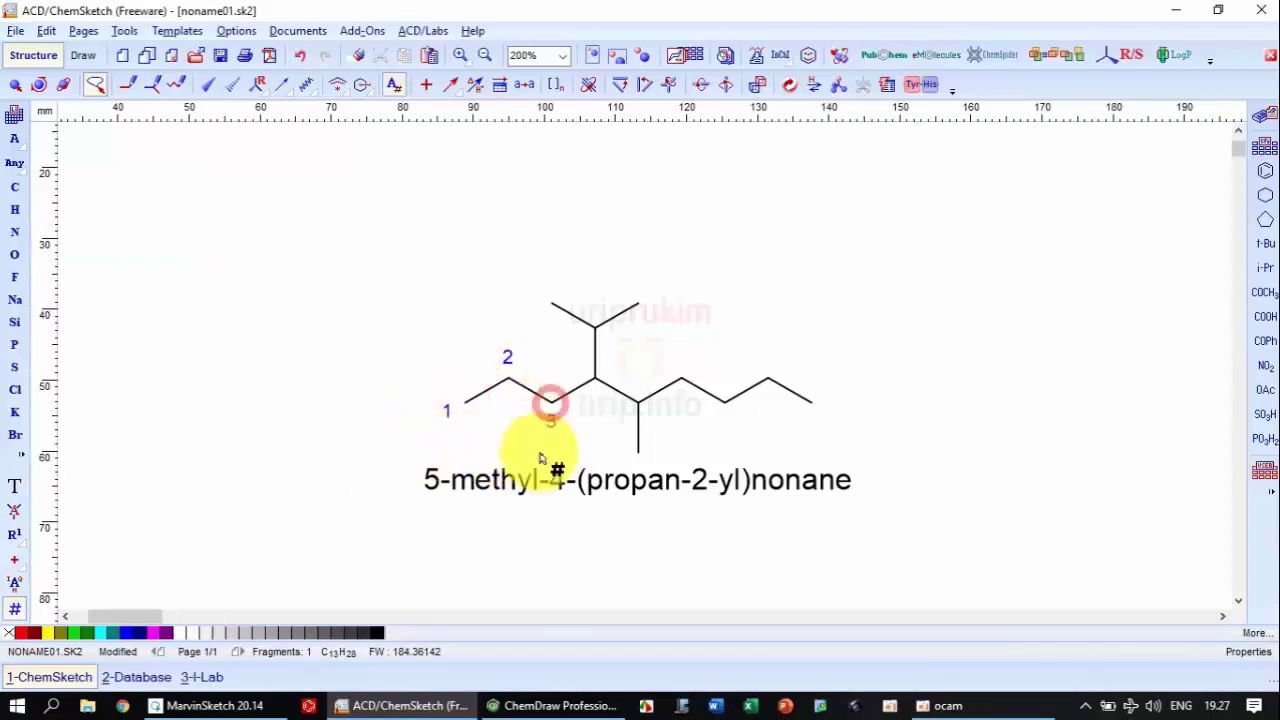
pyautogui.click(596, 378)
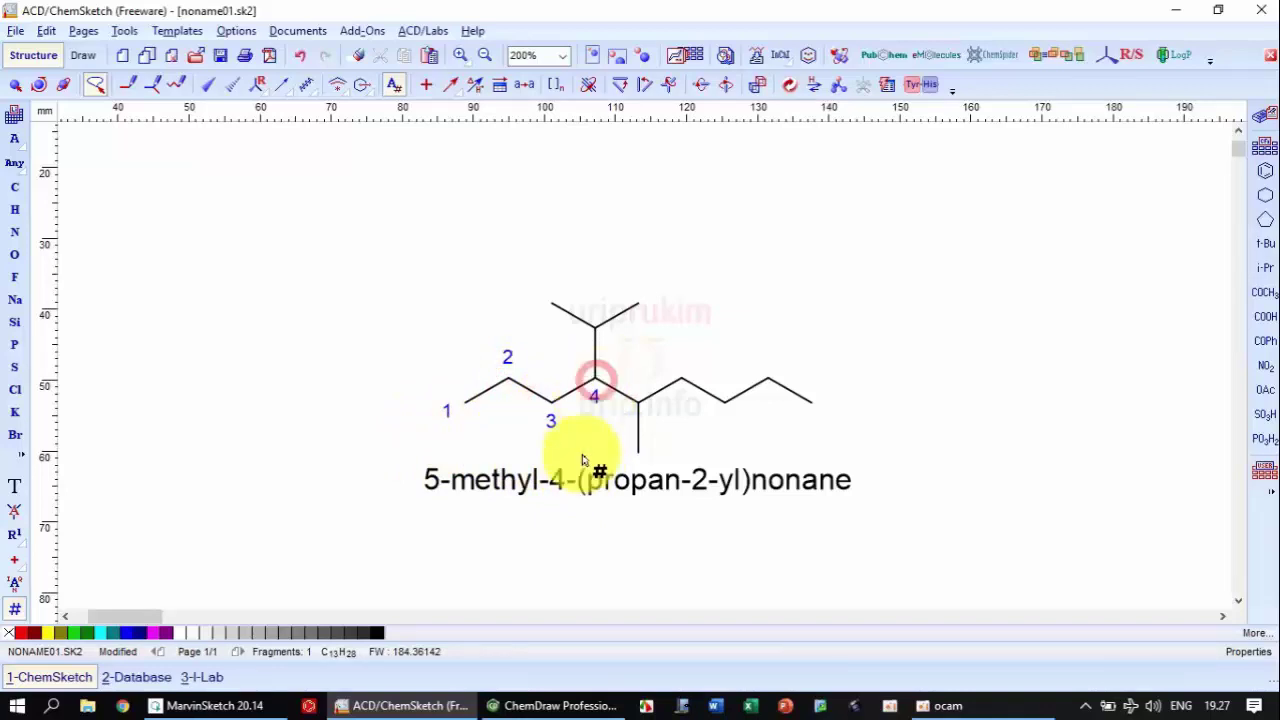
pyautogui.click(636, 402)
pyautogui.click(683, 381)
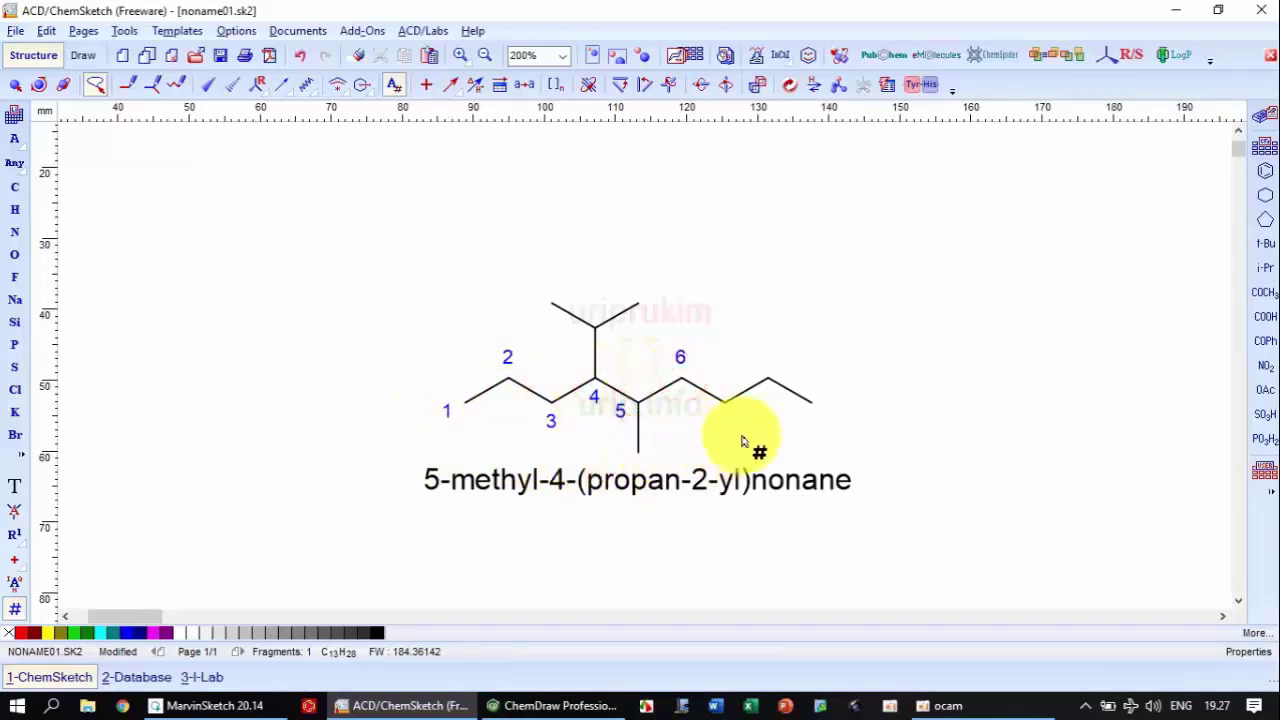
pyautogui.click(726, 400)
pyautogui.click(769, 381)
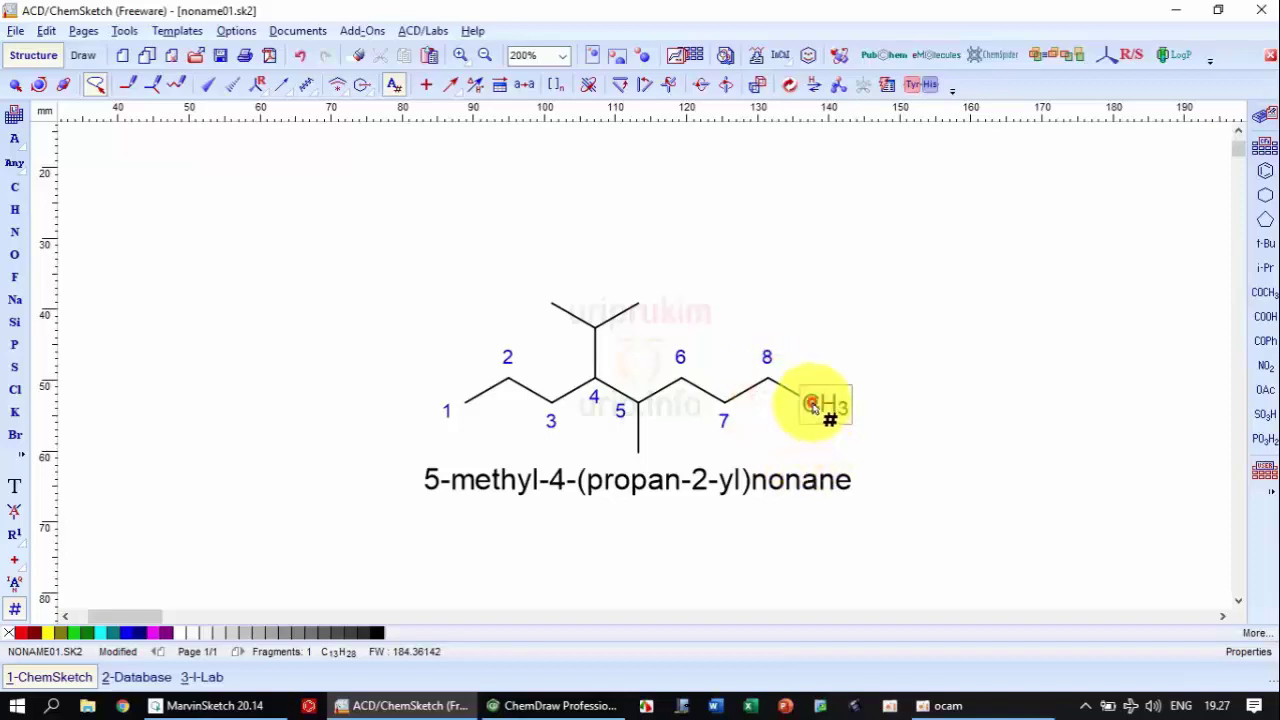
pyautogui.click(812, 404)
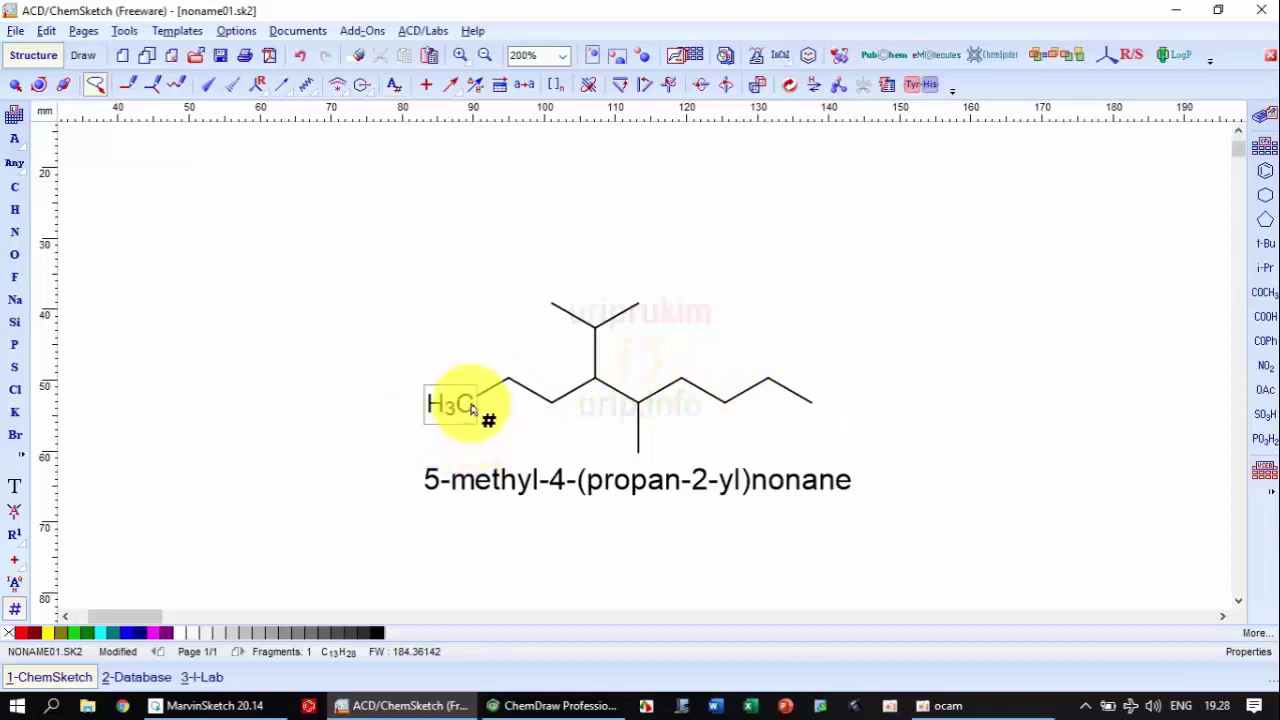
# - Reset the manual numbering to start at 1 and apply it to the terminal carbon at the propyl end
pyautogui.click(469, 405)
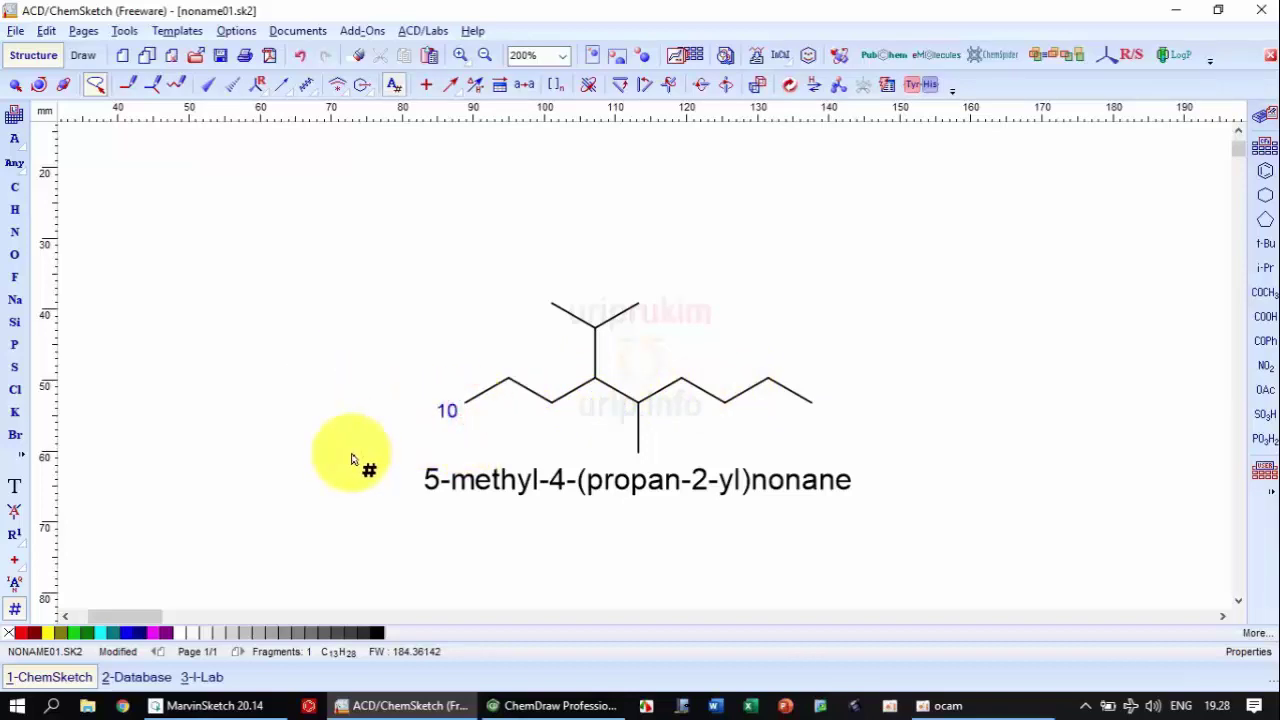
pyautogui.click(447, 414)
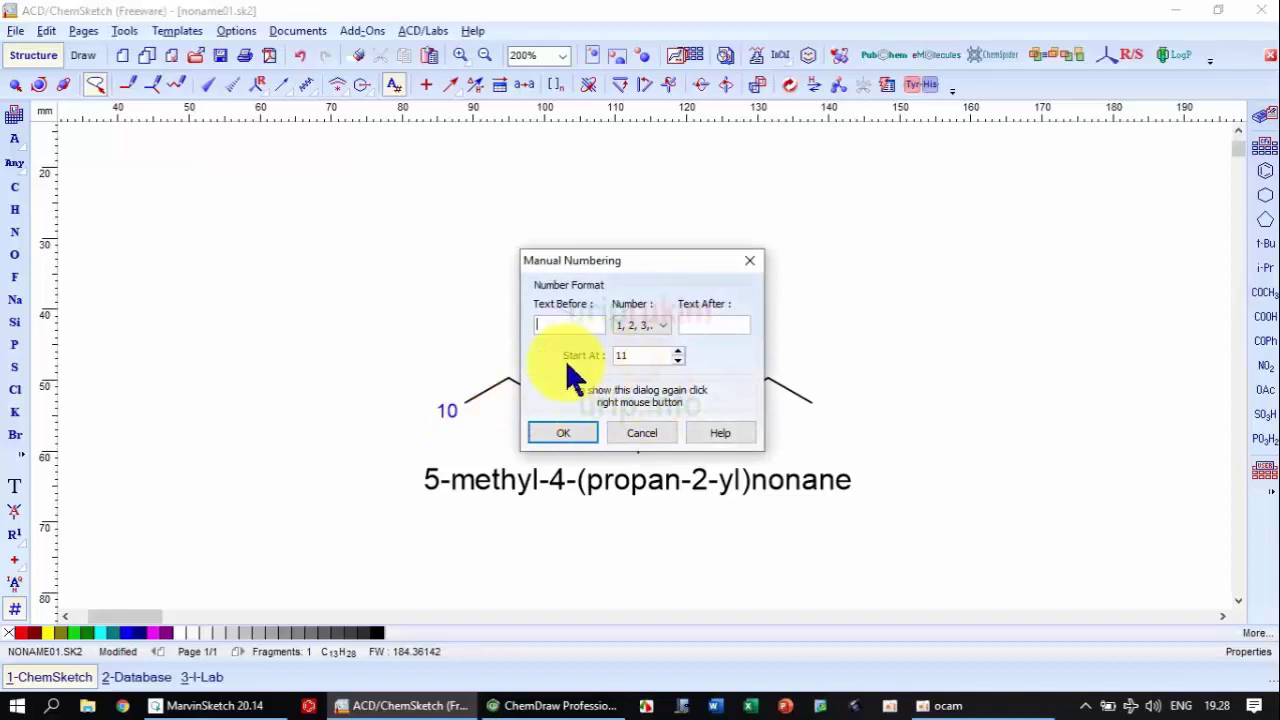
pyautogui.moveTo(657, 358); pyautogui.dragTo(604, 358)
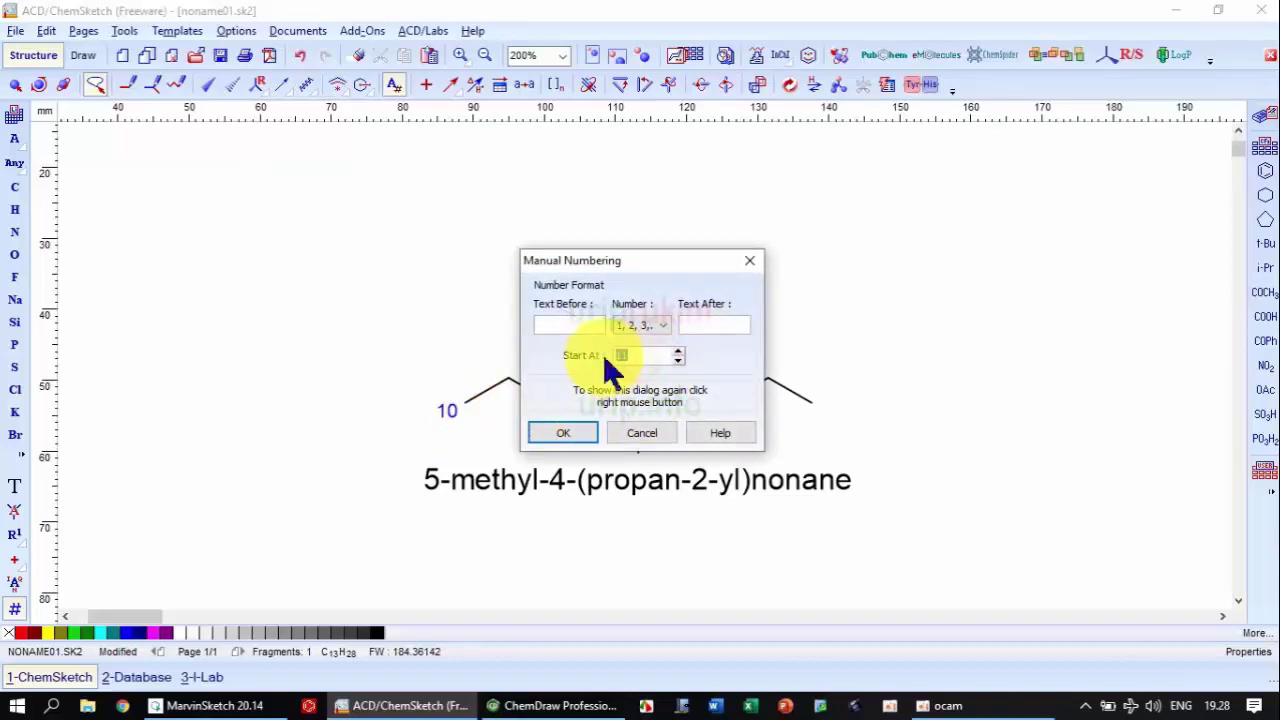
pyautogui.write('1')
pyautogui.click(565, 433)
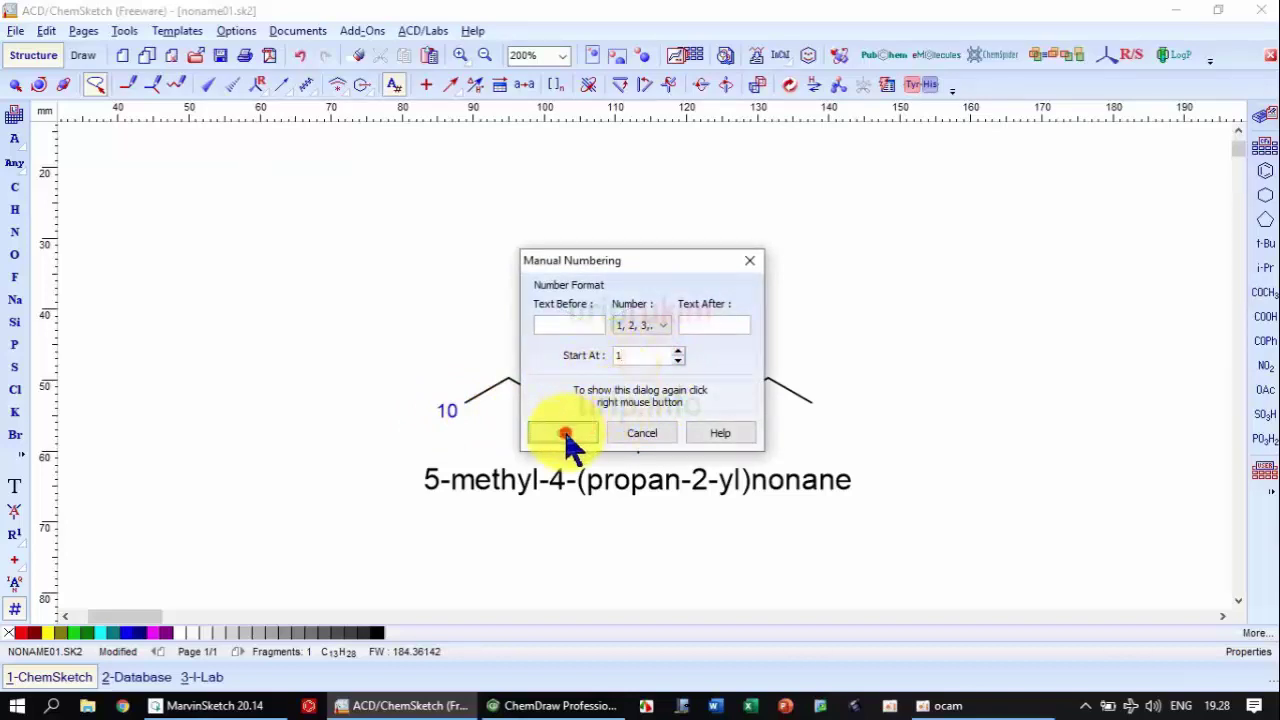
pyautogui.click(463, 413)
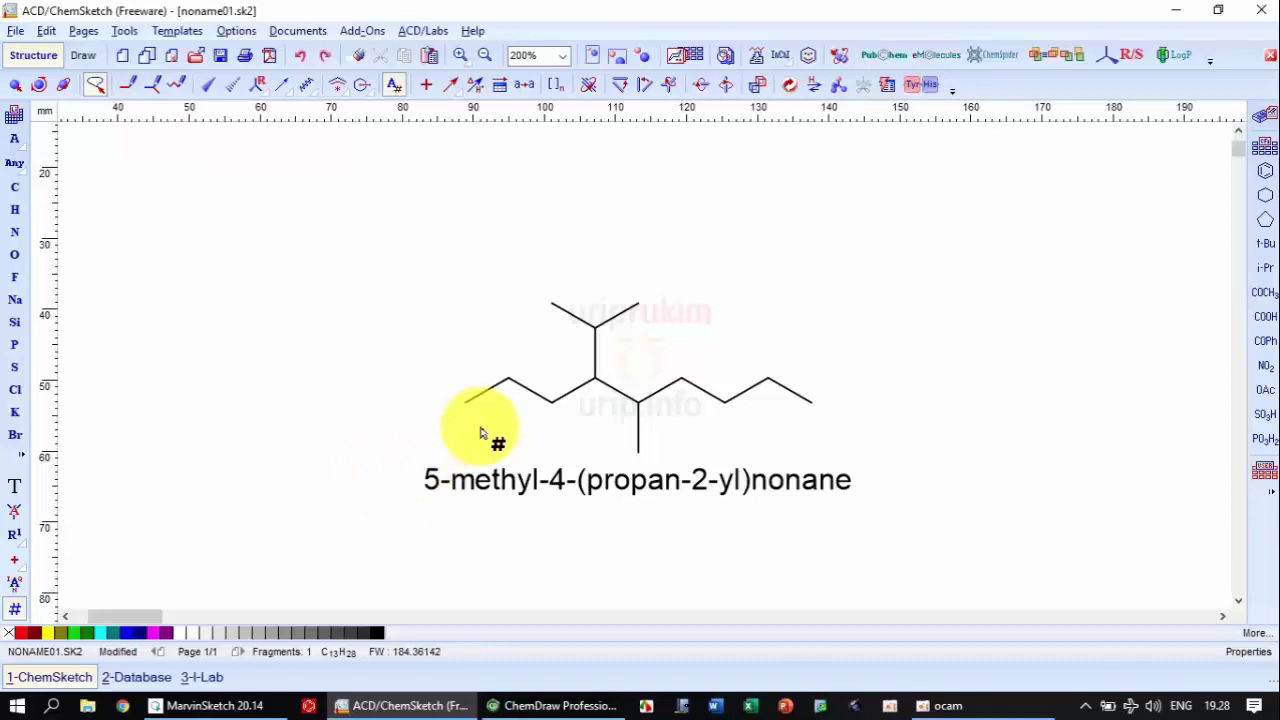
# - Restart the manual numbering at 1 and number the main-chain carbons 1 to 9 in the opposite direction, beginning at the butyl end
pyautogui.rightClick(815, 410)
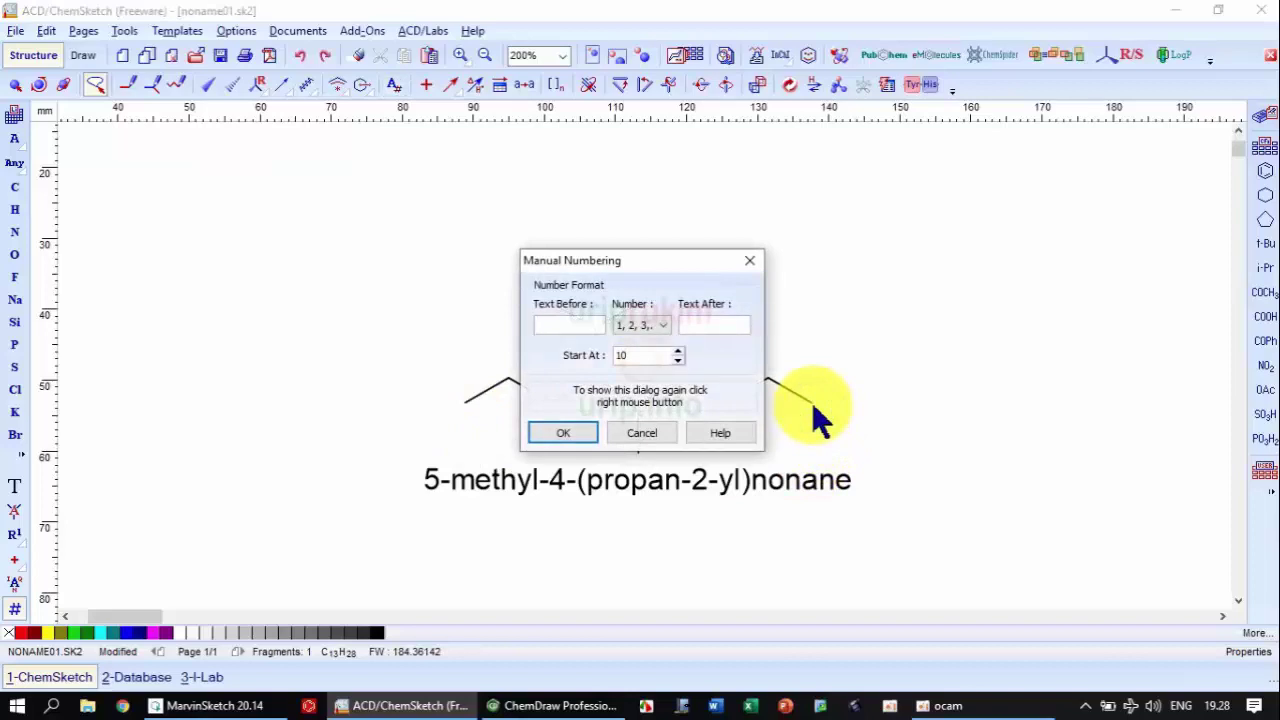
pyautogui.click(652, 353)
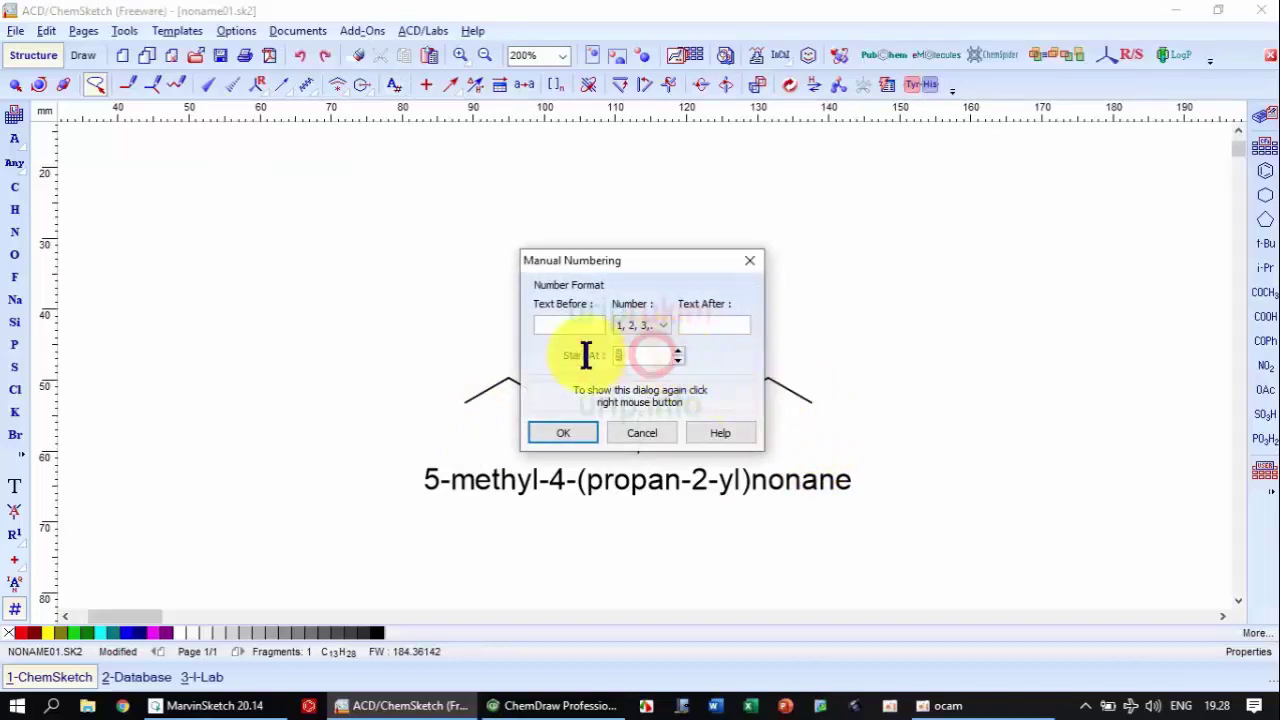
pyautogui.click(565, 433)
pyautogui.click(810, 408)
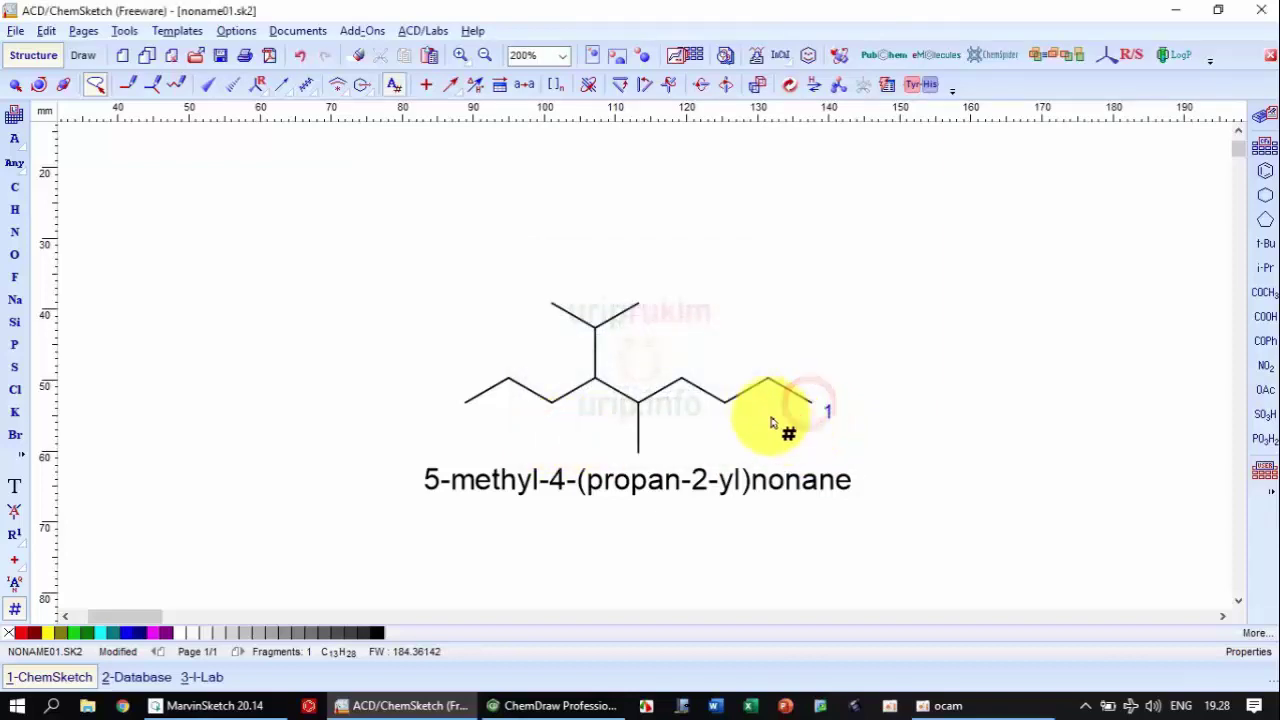
pyautogui.click(768, 382)
pyautogui.click(725, 405)
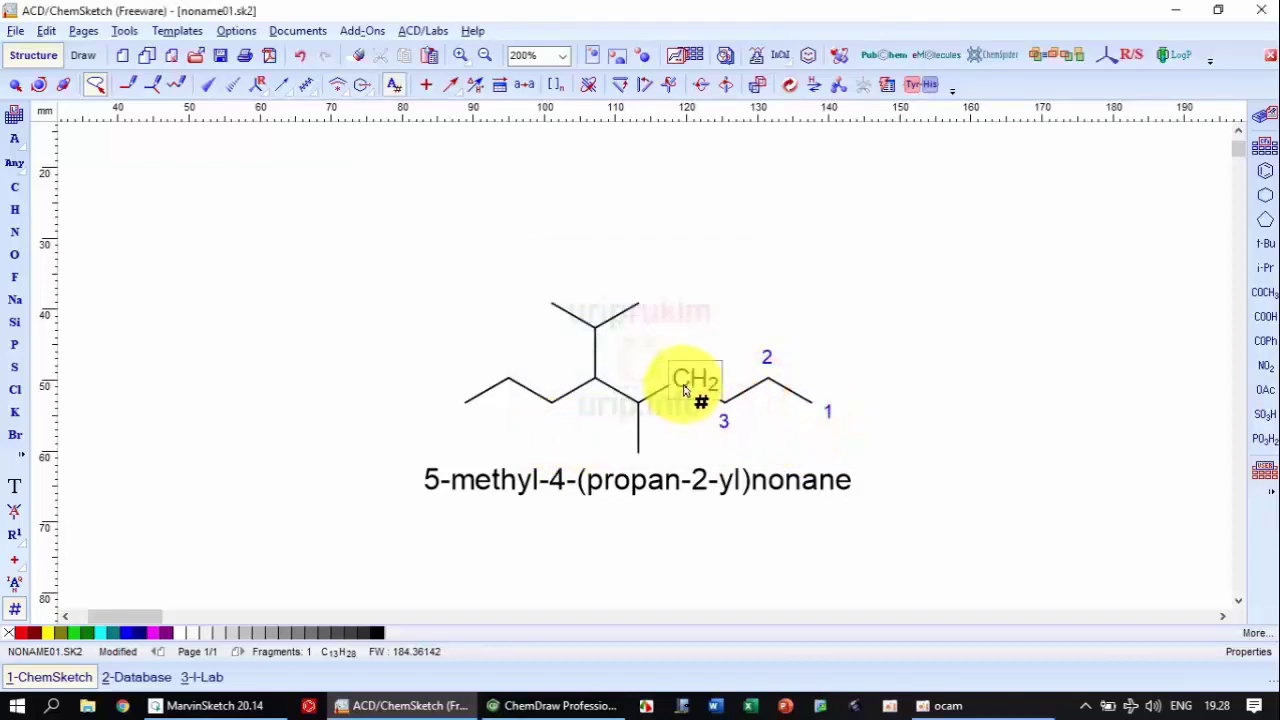
pyautogui.click(681, 378)
pyautogui.click(640, 401)
pyautogui.click(596, 380)
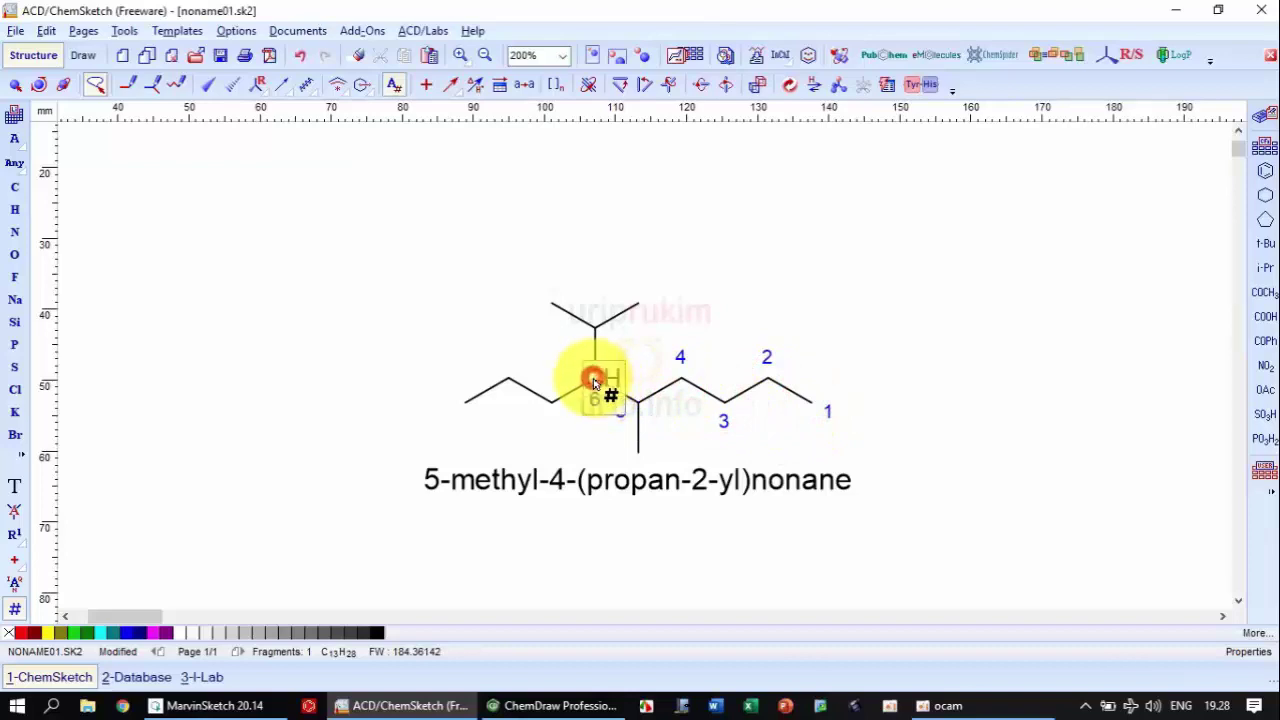
pyautogui.click(552, 401)
pyautogui.click(507, 381)
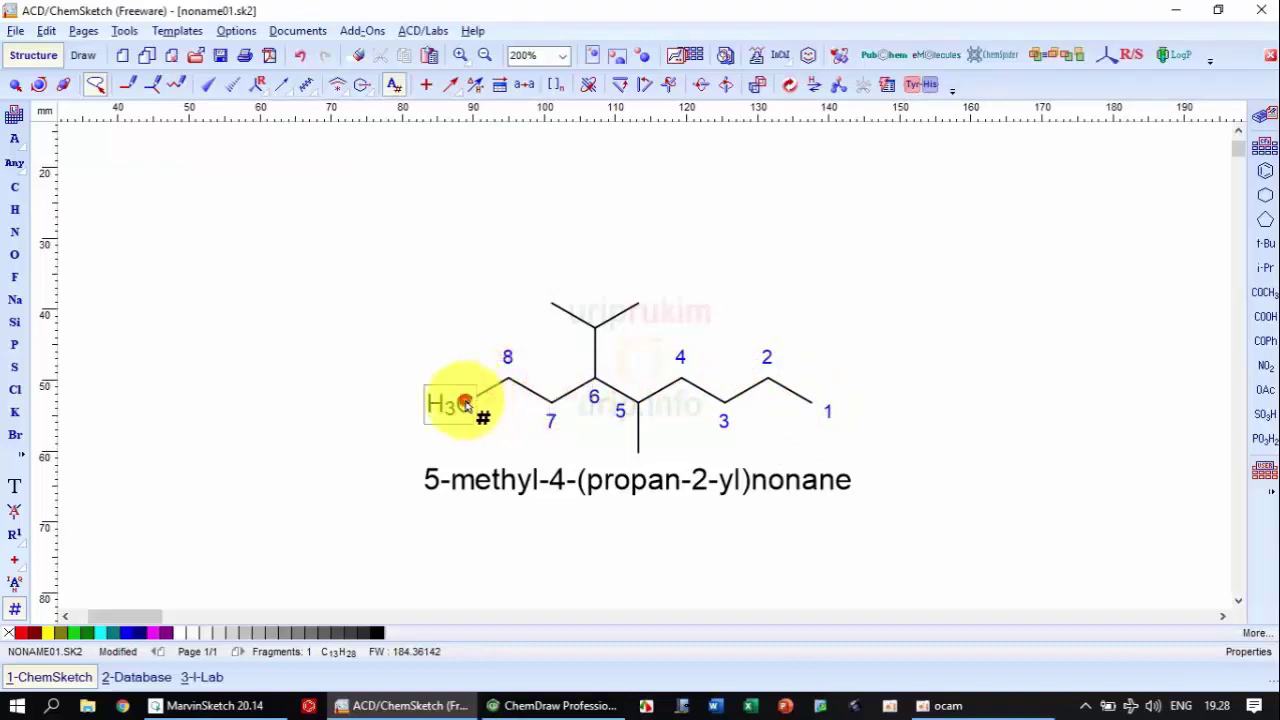
pyautogui.click(462, 398)
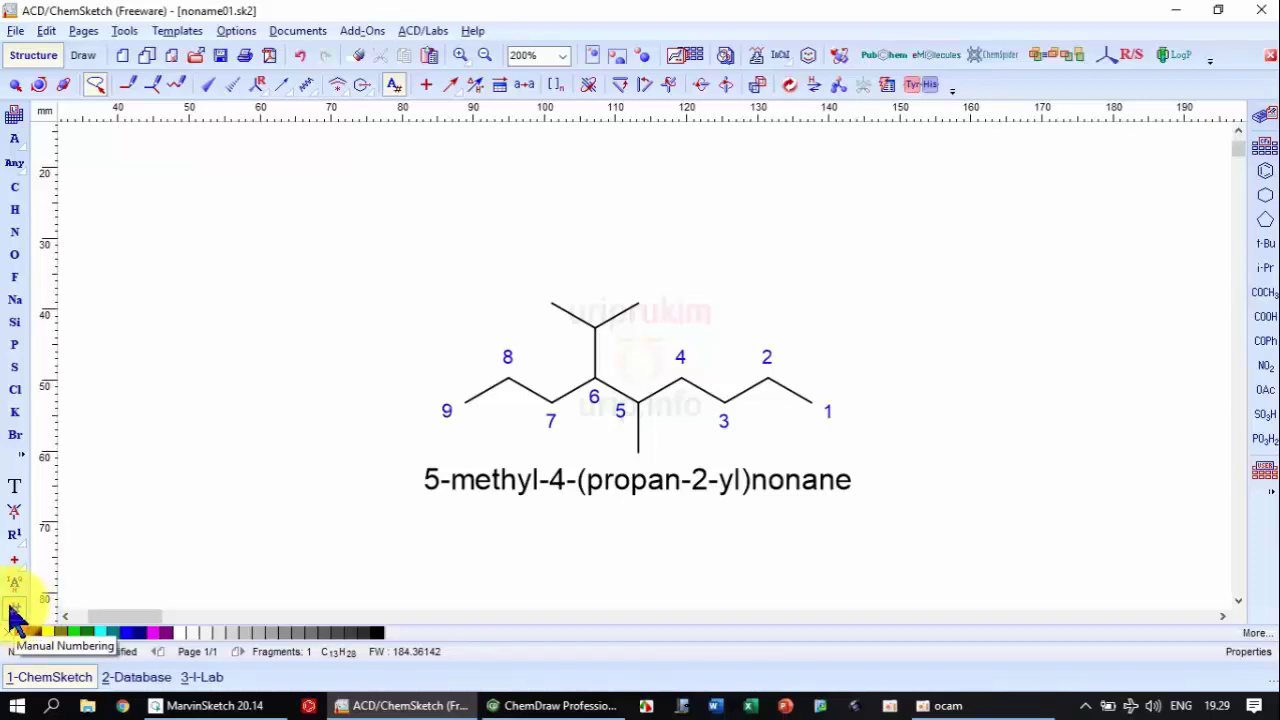
# - Switch to ChemDraw and show atom numbers 1 to 4 on the main chain, from the propyl end to the tert-butyl-bearing carbon
pyautogui.click(515, 703)
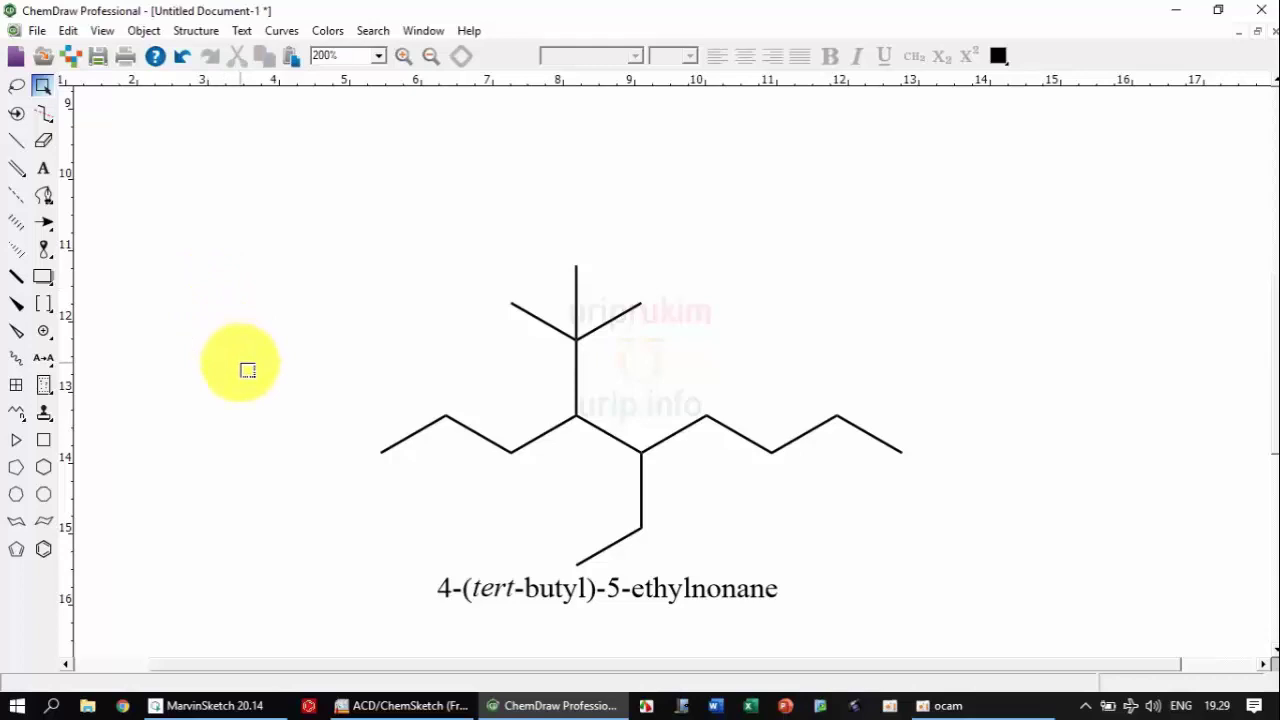
pyautogui.rightClick(383, 455)
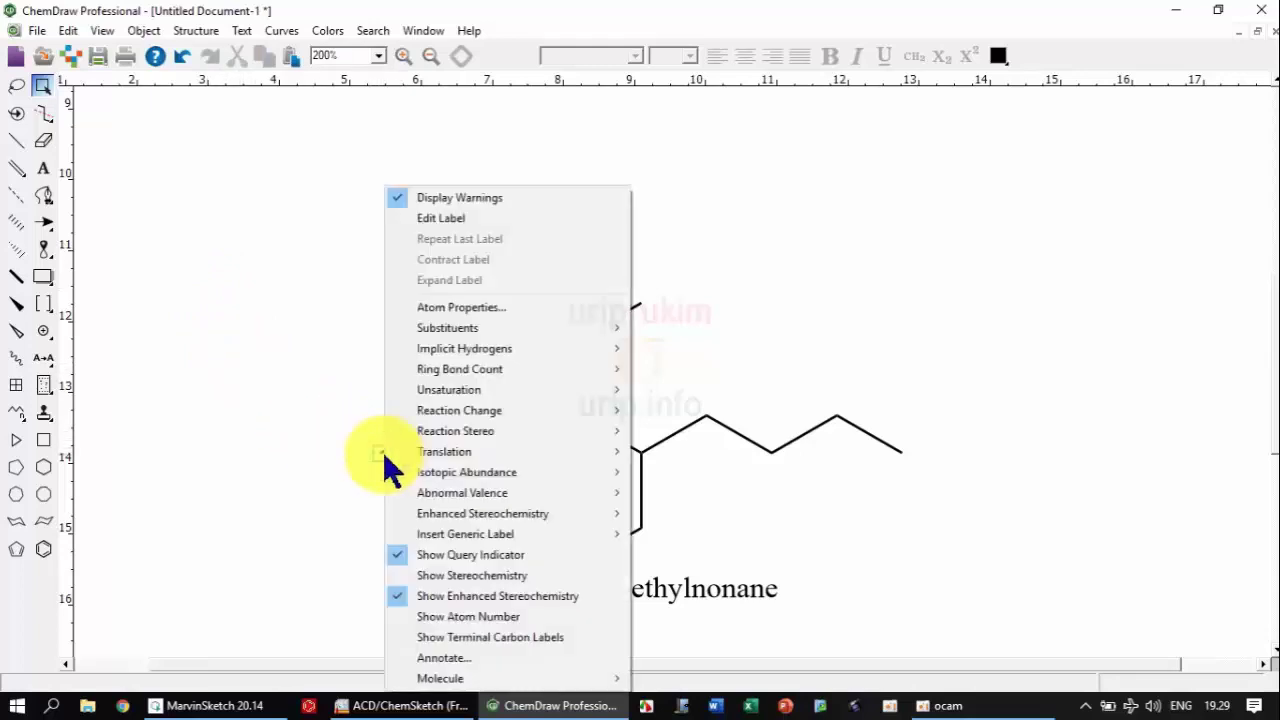
pyautogui.moveTo(400, 476)
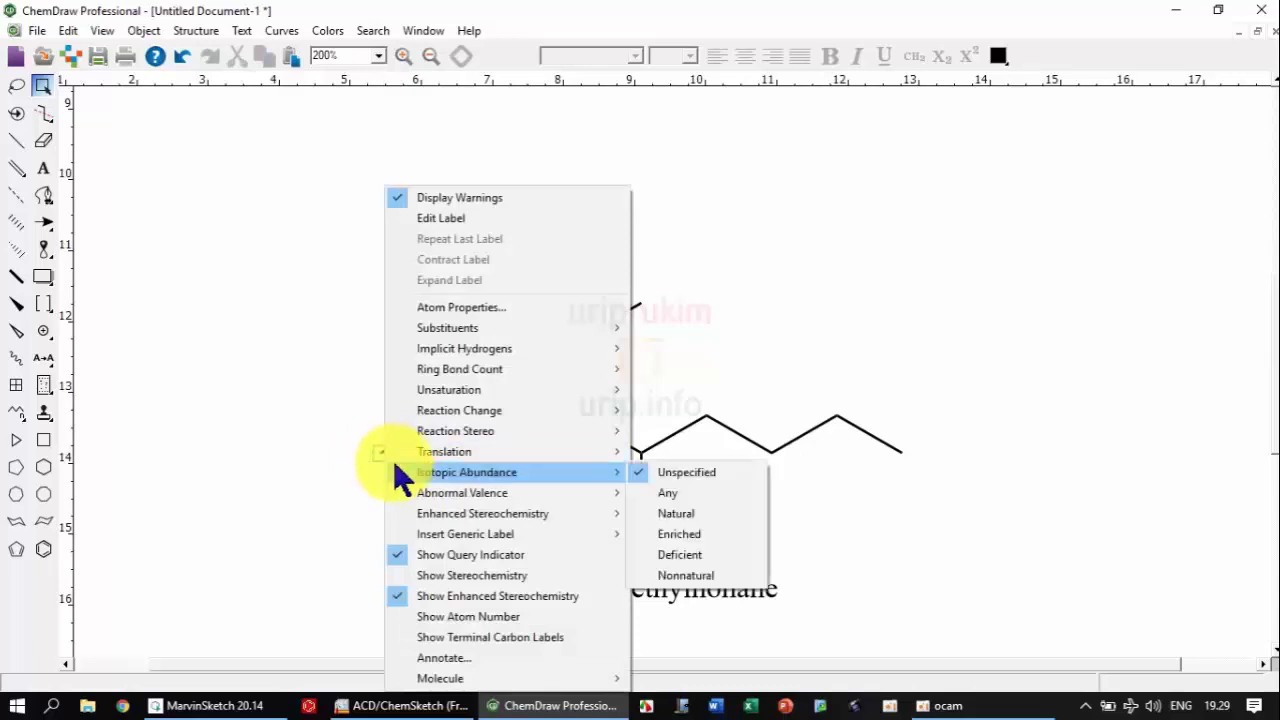
pyautogui.click(436, 617)
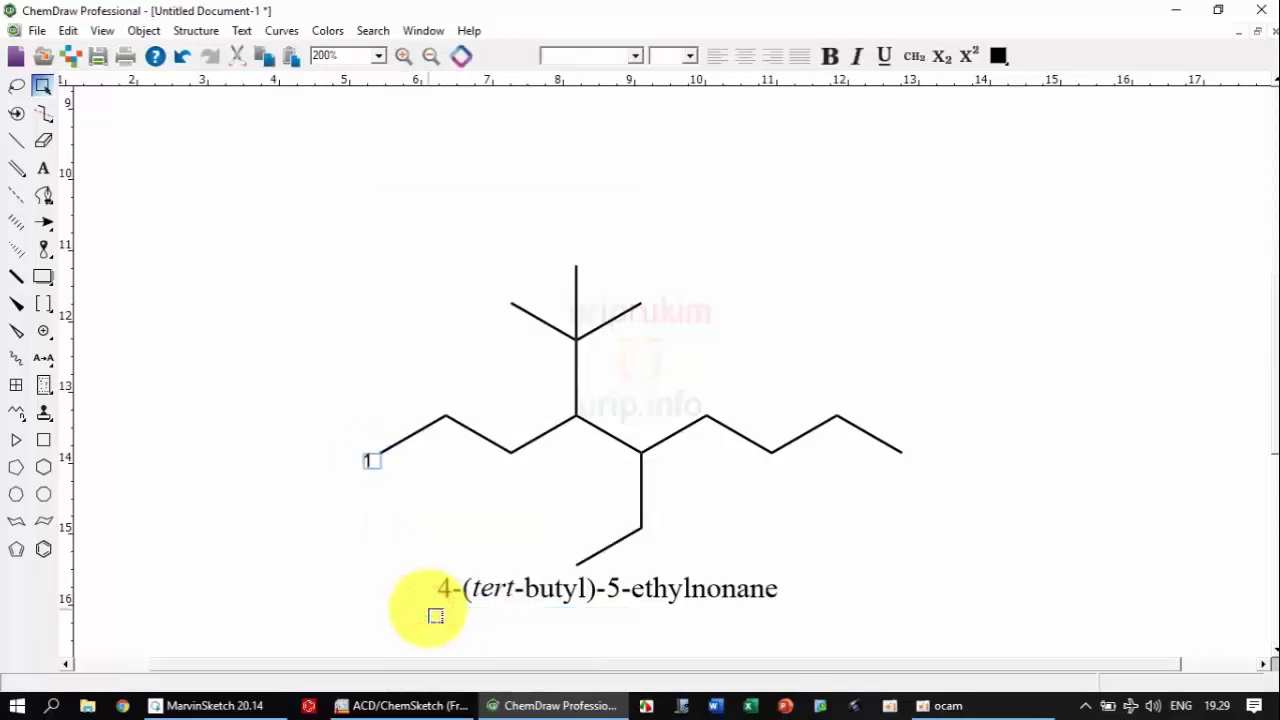
pyautogui.rightClick(445, 413)
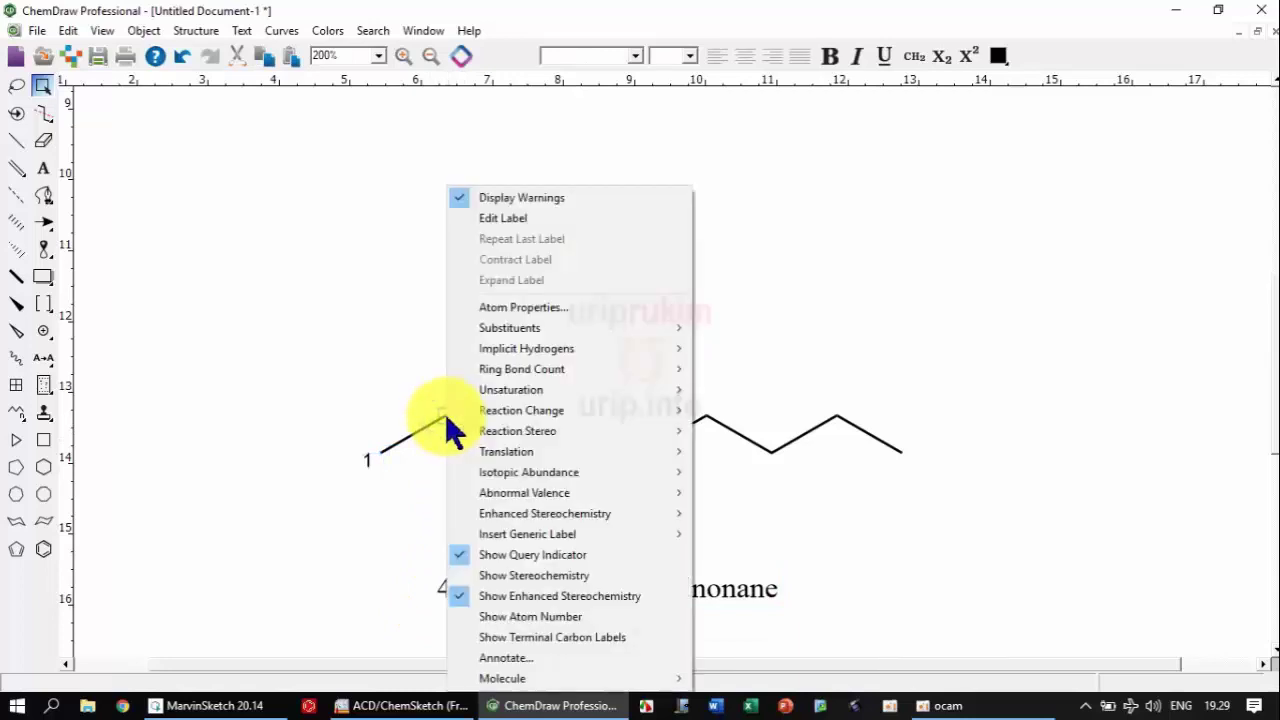
pyautogui.click(474, 616)
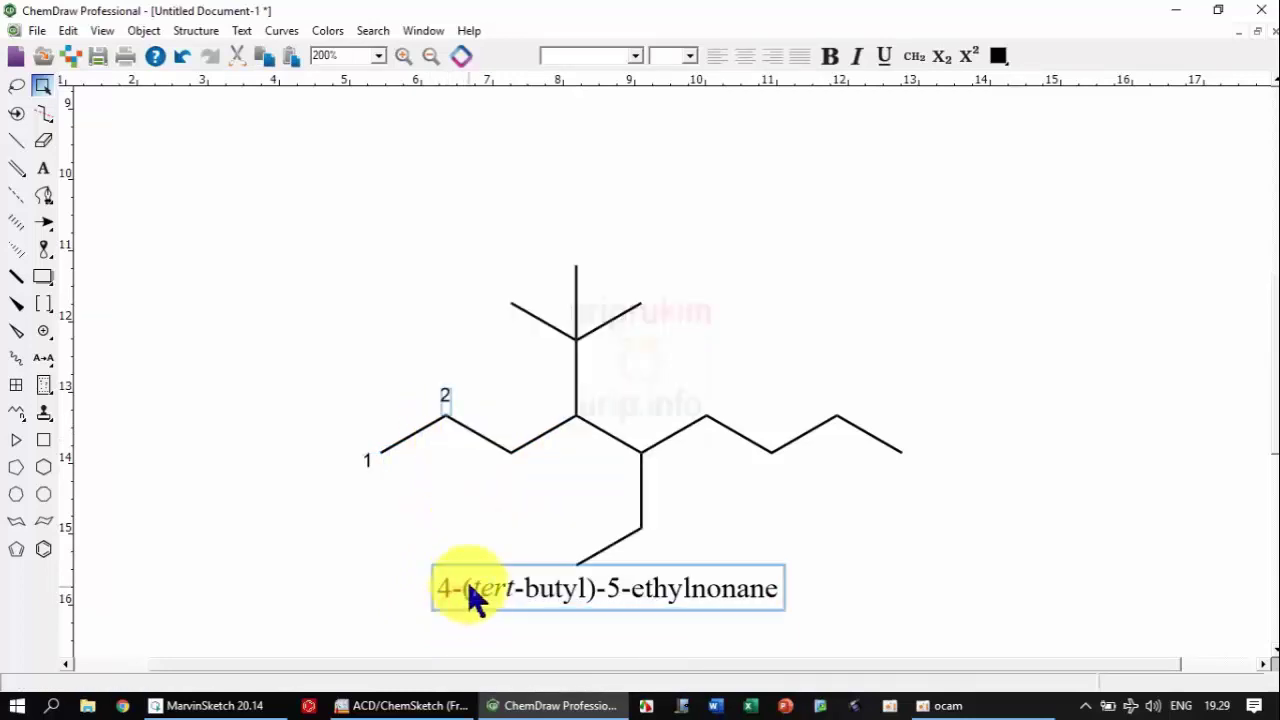
pyautogui.rightClick(510, 455)
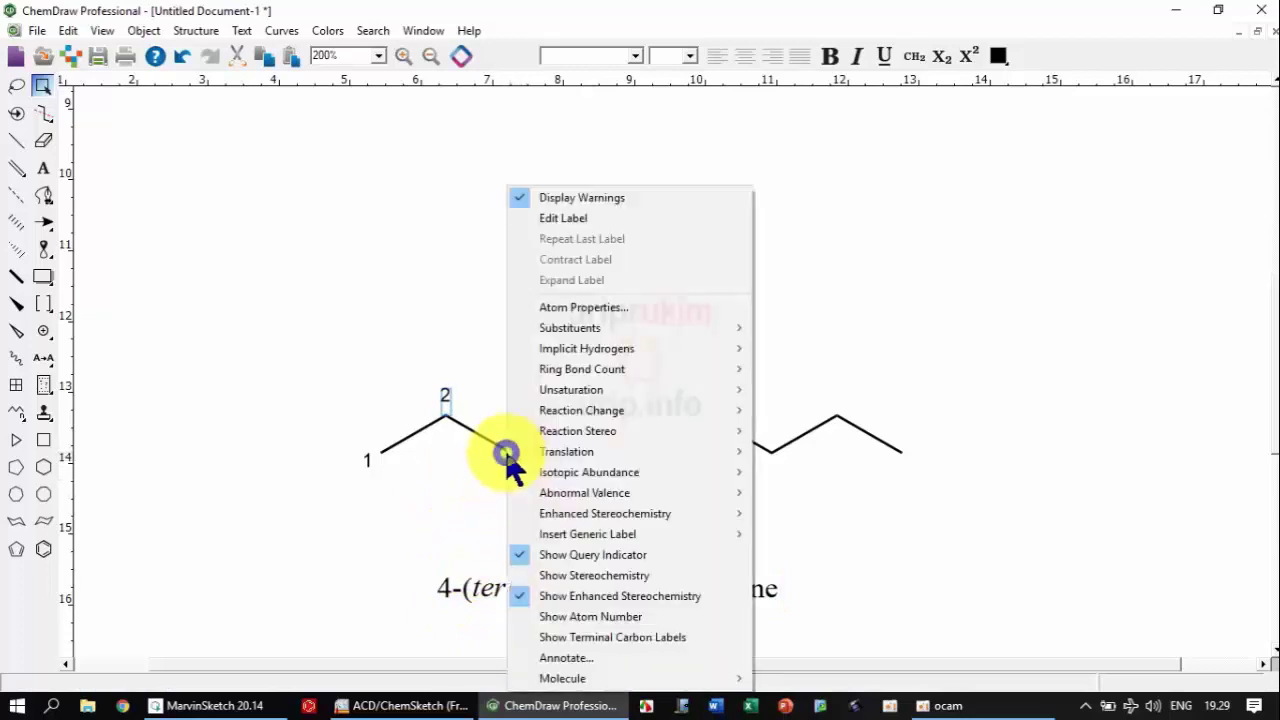
pyautogui.click(523, 615)
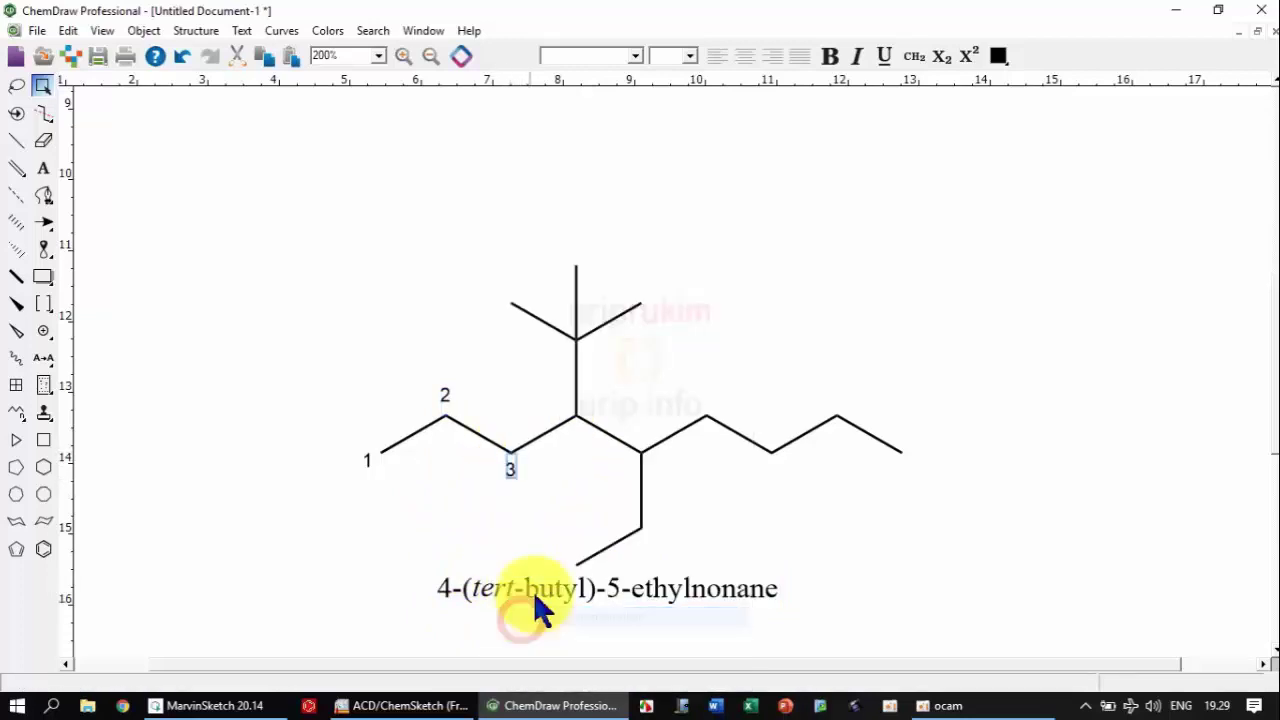
pyautogui.rightClick(576, 418)
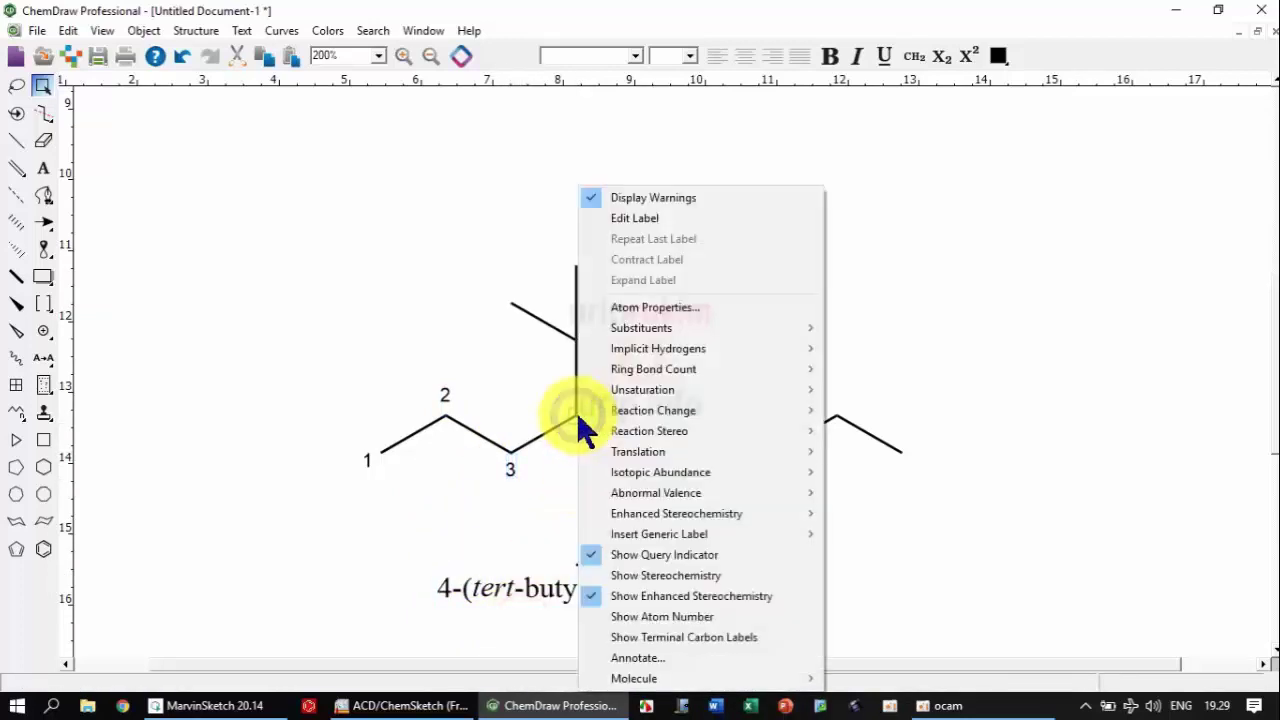
pyautogui.click(618, 617)
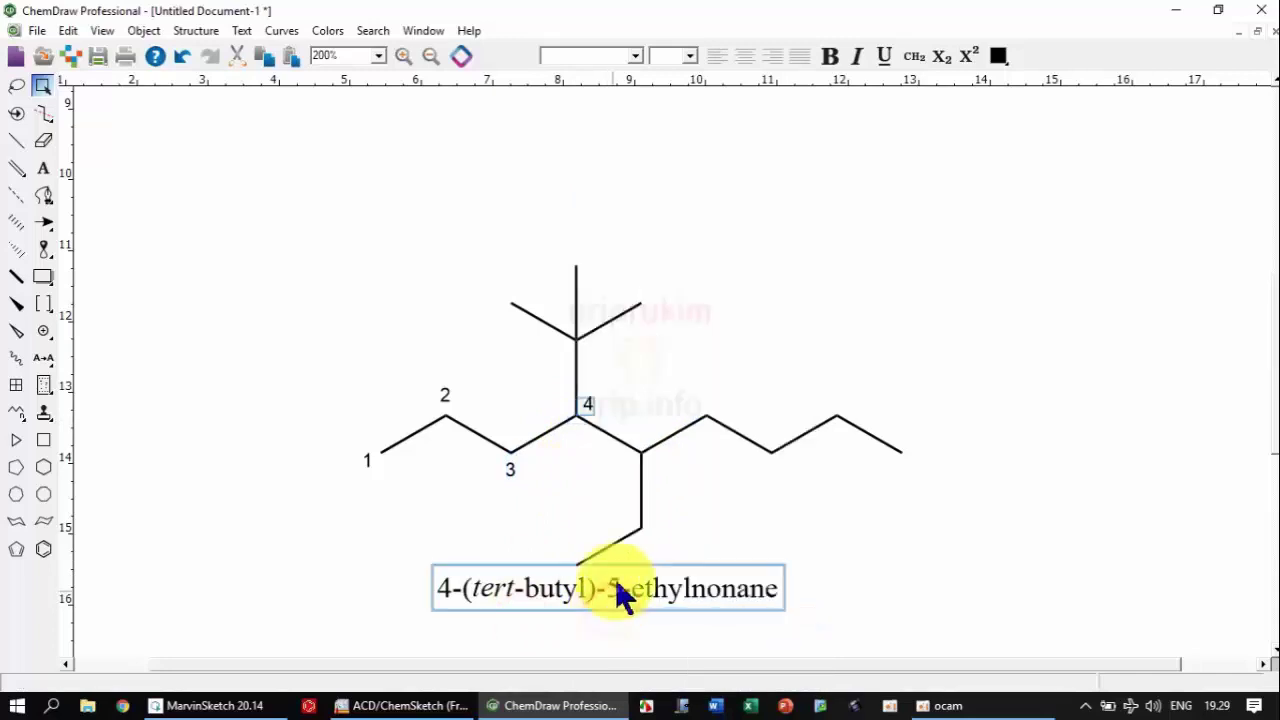
# - Show atom numbers 5 to 9 on the remaining main-chain carbons, from the ethyl-bearing carbon to the butyl end
pyautogui.rightClick(641, 456)
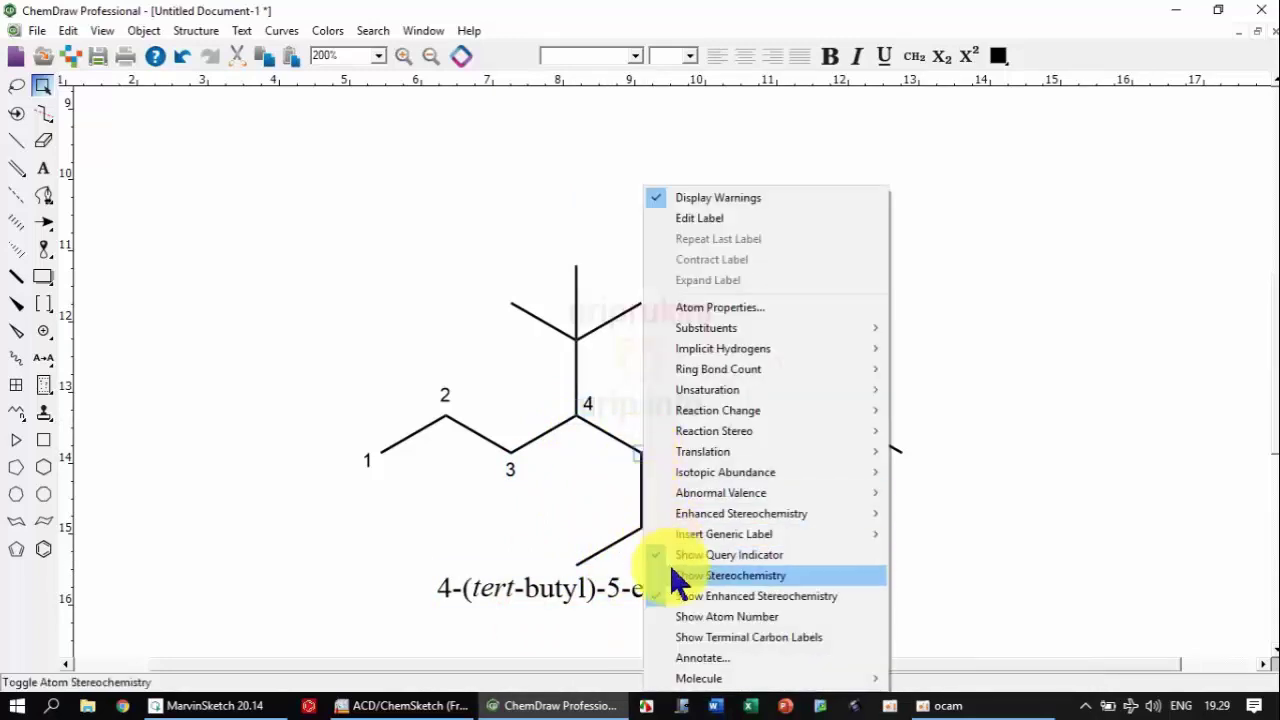
pyautogui.click(683, 616)
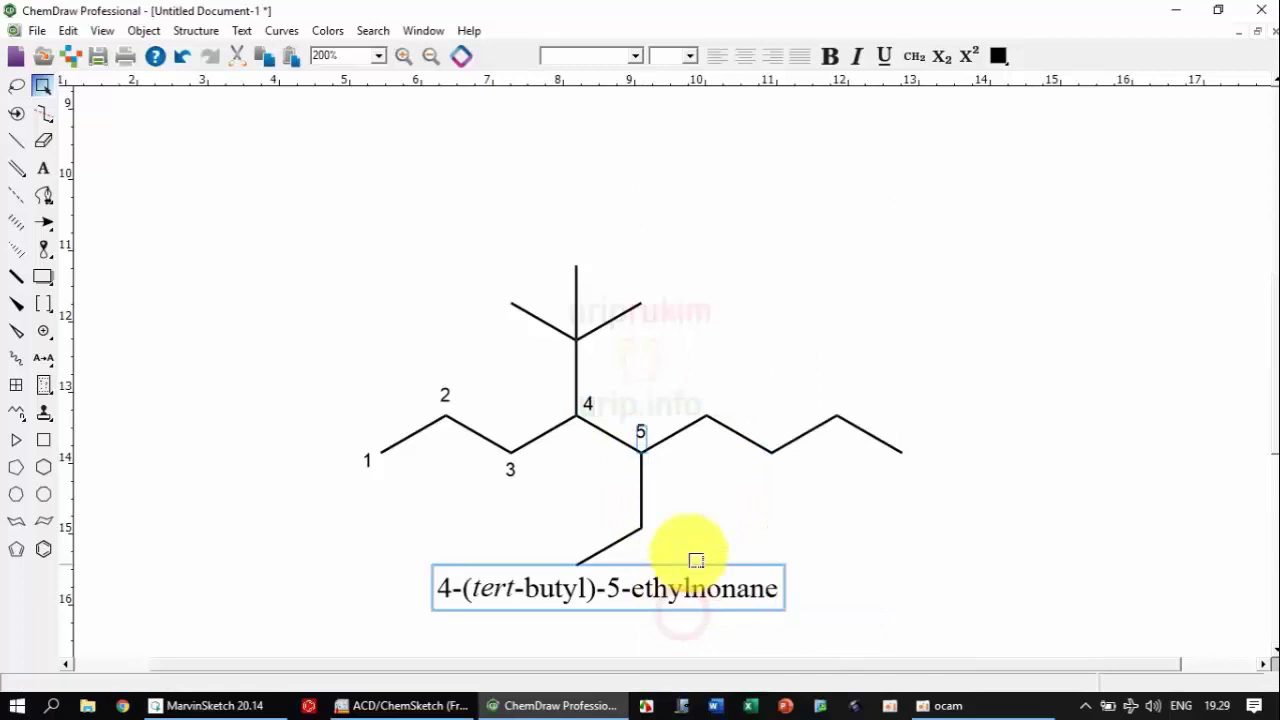
pyautogui.rightClick(702, 418)
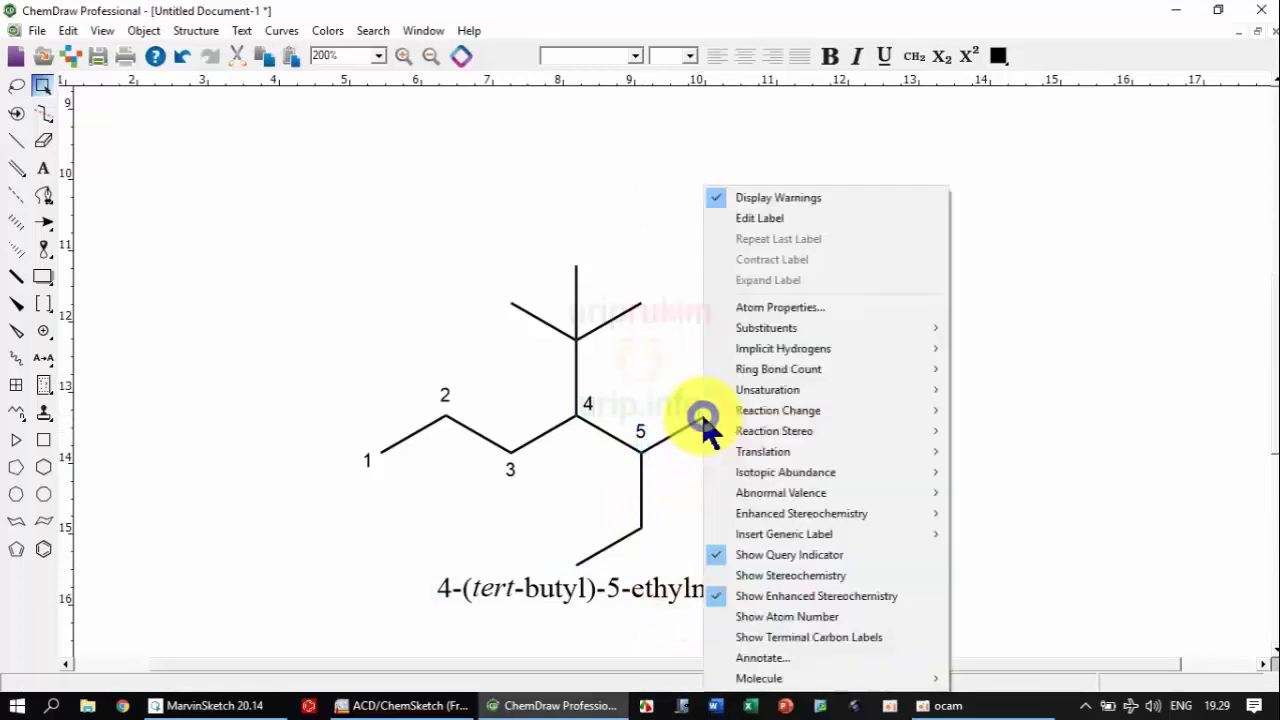
pyautogui.click(736, 618)
pyautogui.rightClick(767, 457)
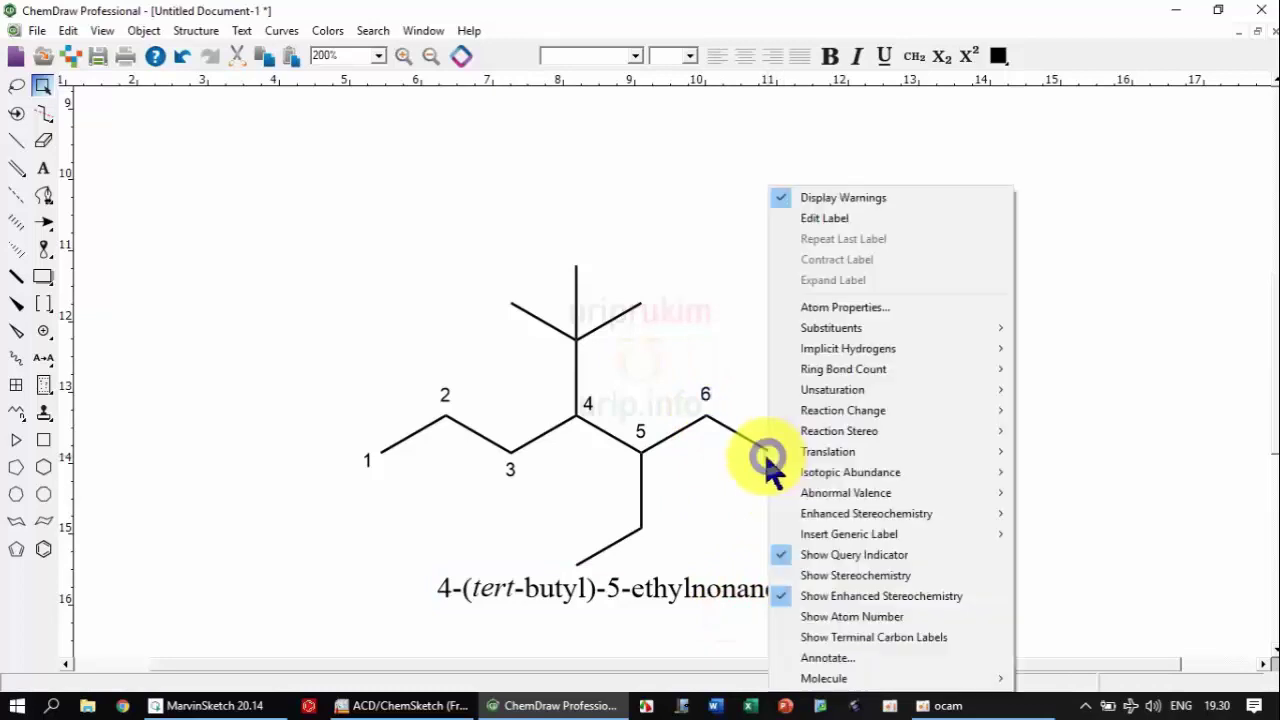
pyautogui.click(808, 617)
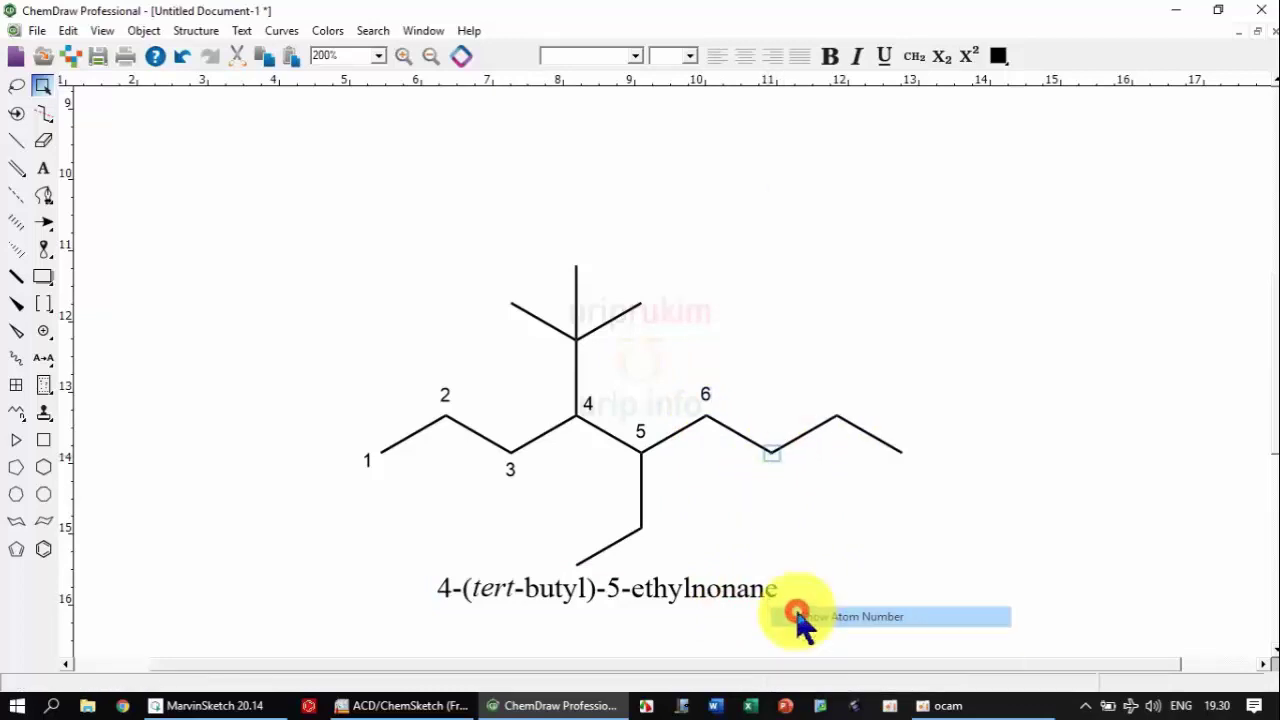
pyautogui.rightClick(834, 422)
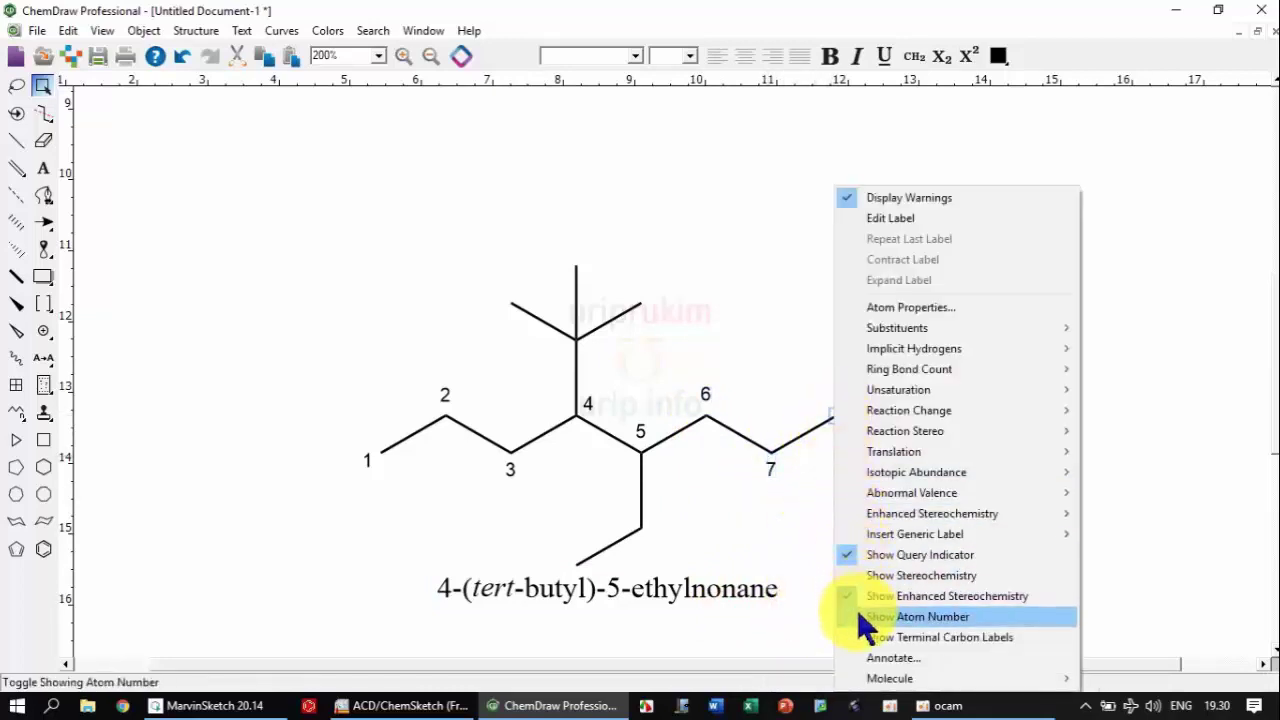
pyautogui.click(860, 616)
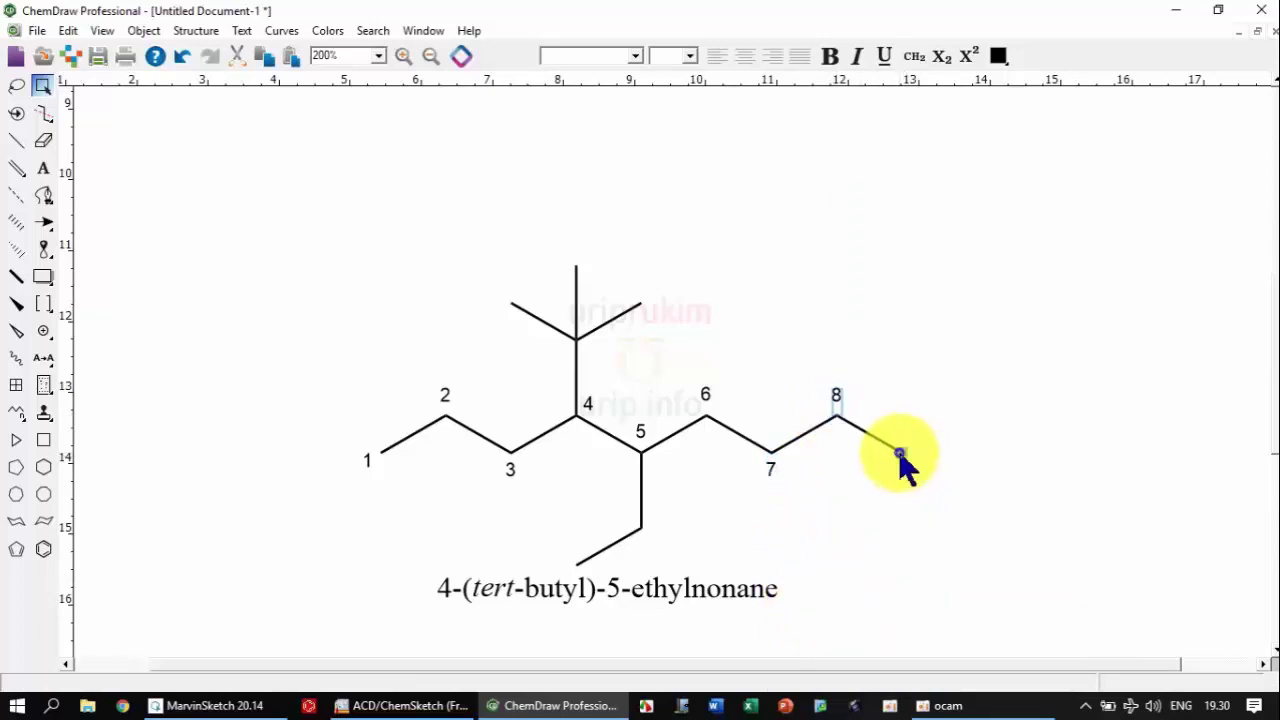
pyautogui.rightClick(900, 455)
pyautogui.click(918, 614)
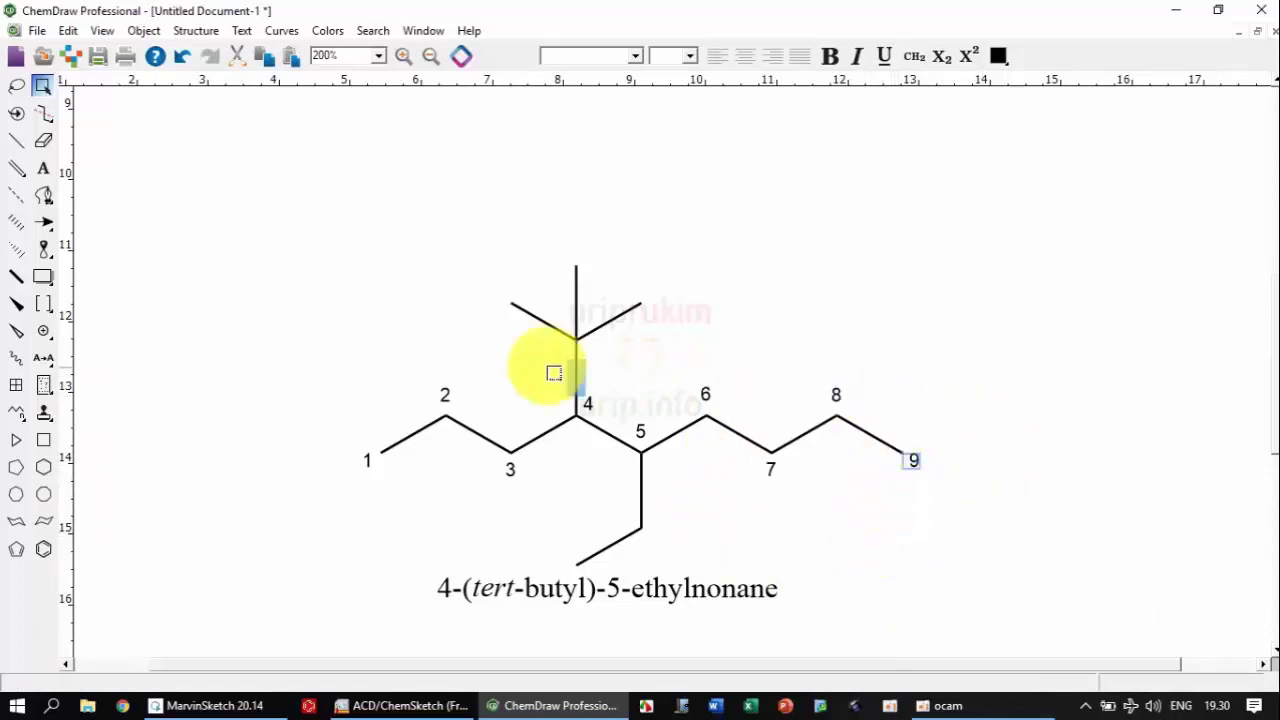
# - Select all nine atom numbers of the tert-butyl compound together and color them red
pyautogui.click(372, 449)
pyautogui.write('1')
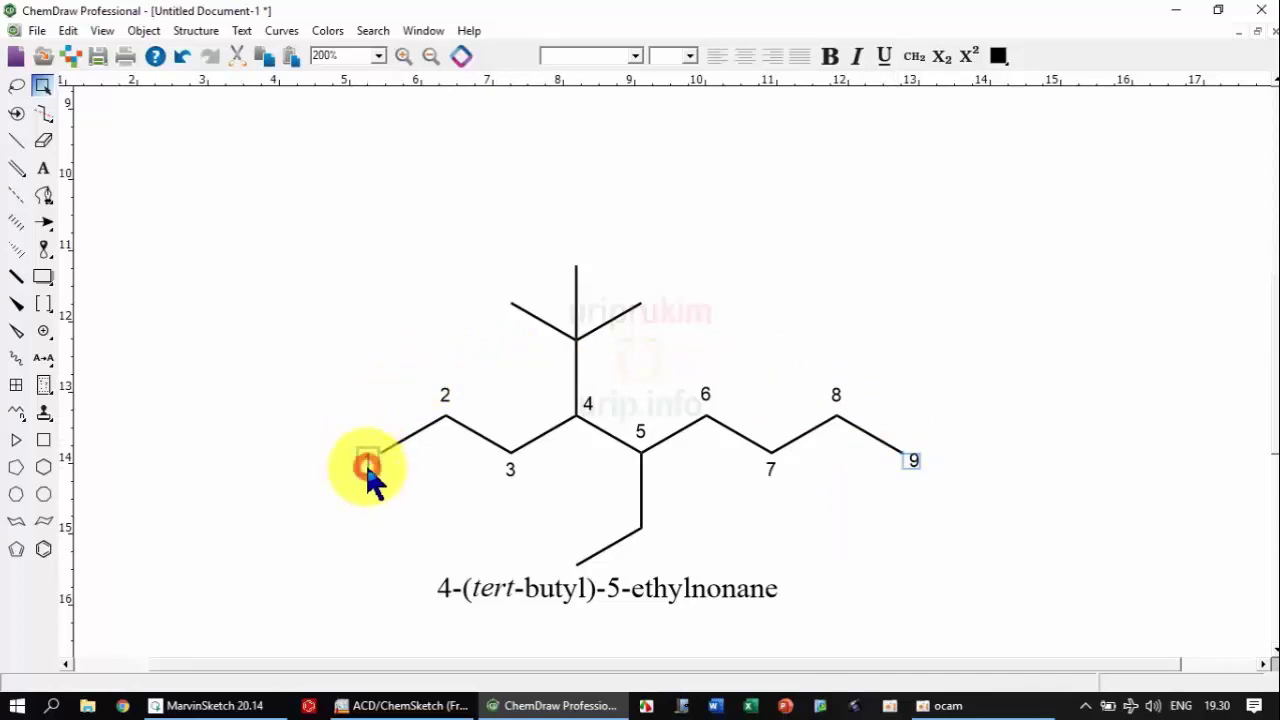
pyautogui.click(367, 463)
pyautogui.write('1')
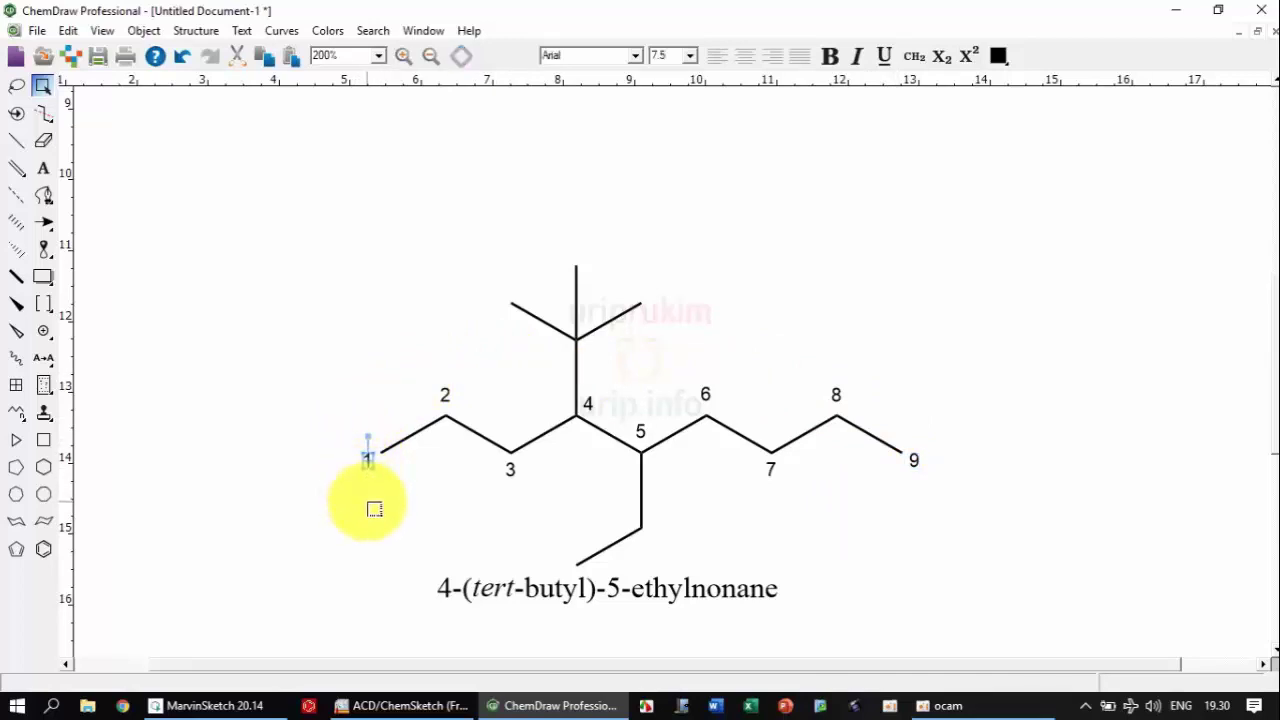
pyautogui.click(445, 390)
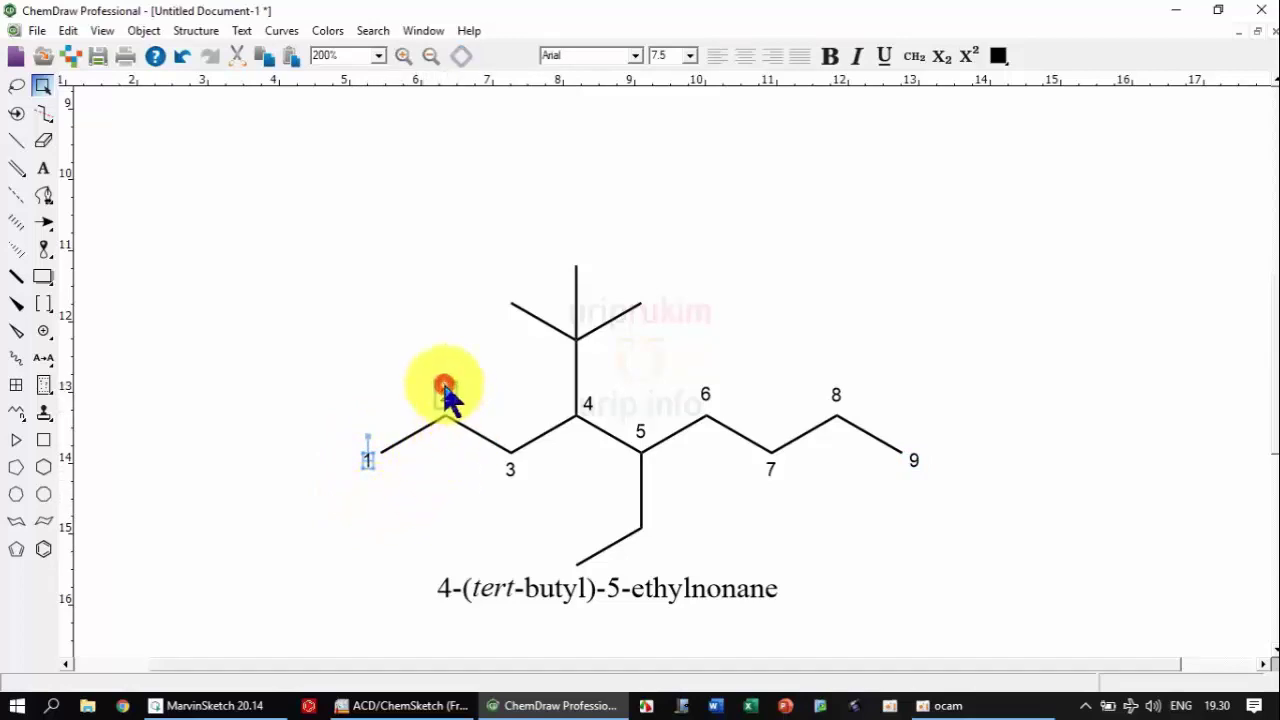
pyautogui.write('2')
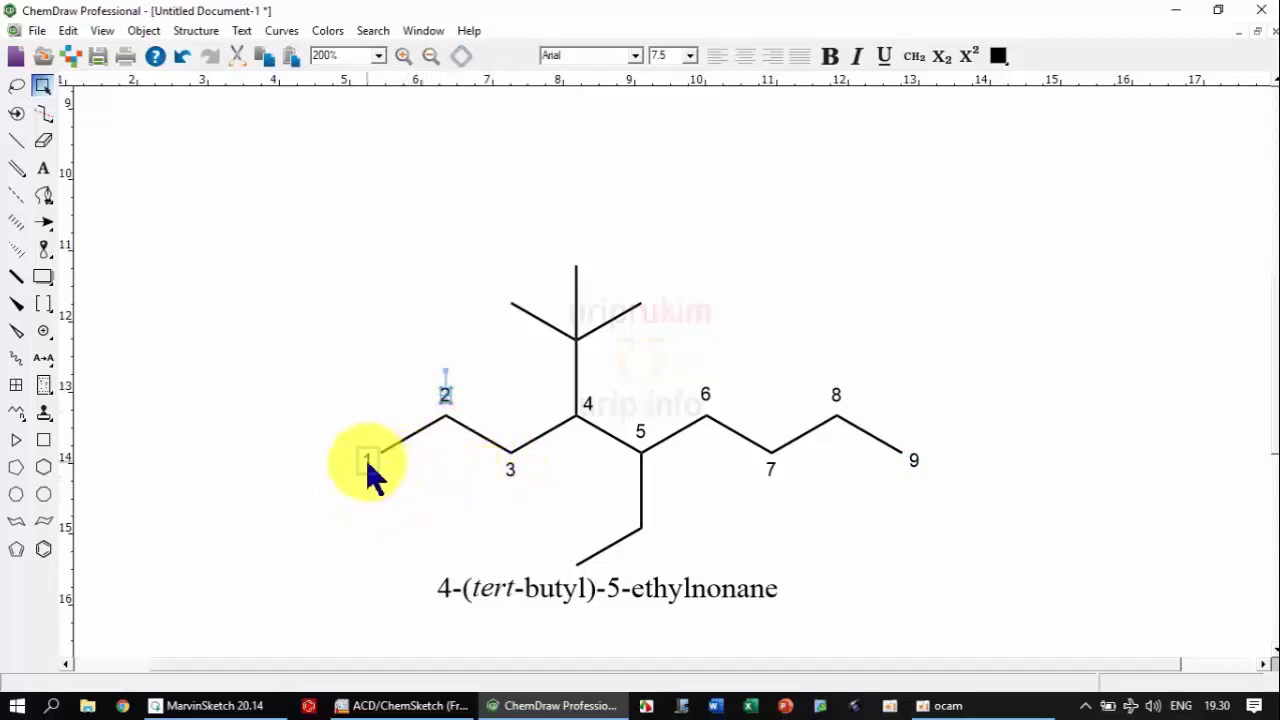
pyautogui.click(367, 463)
pyautogui.click(511, 472)
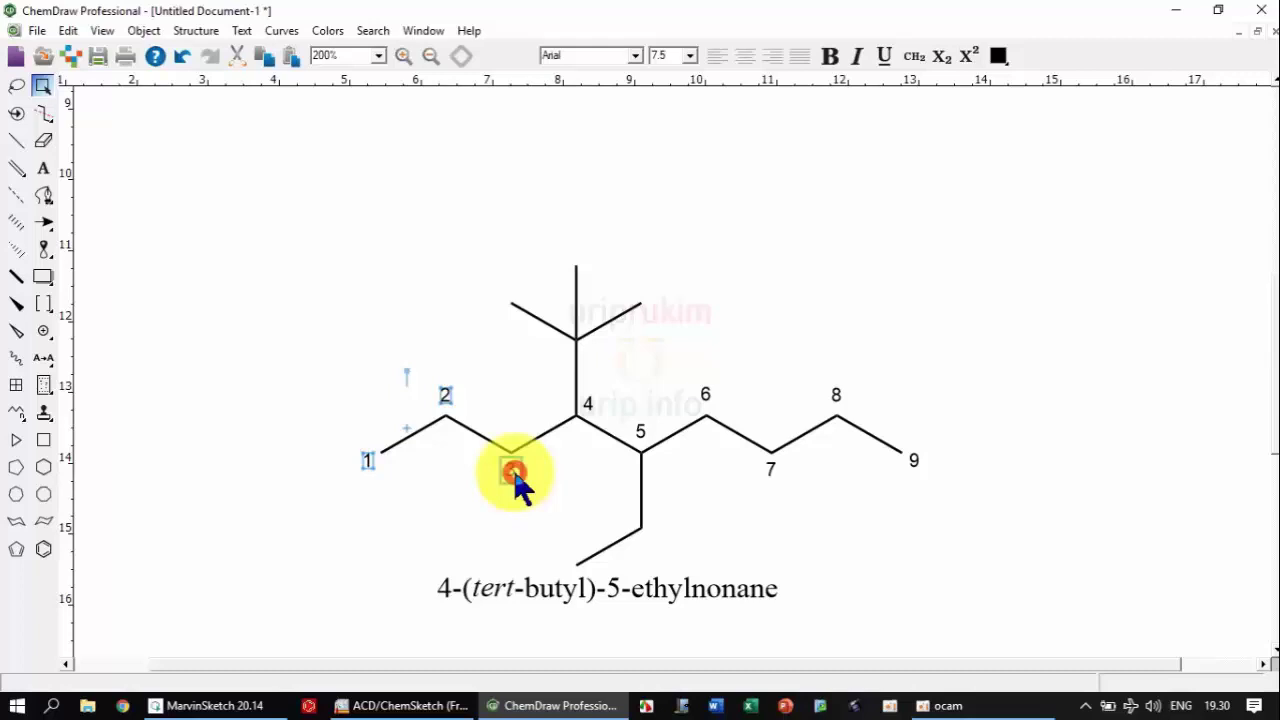
pyautogui.click(594, 412)
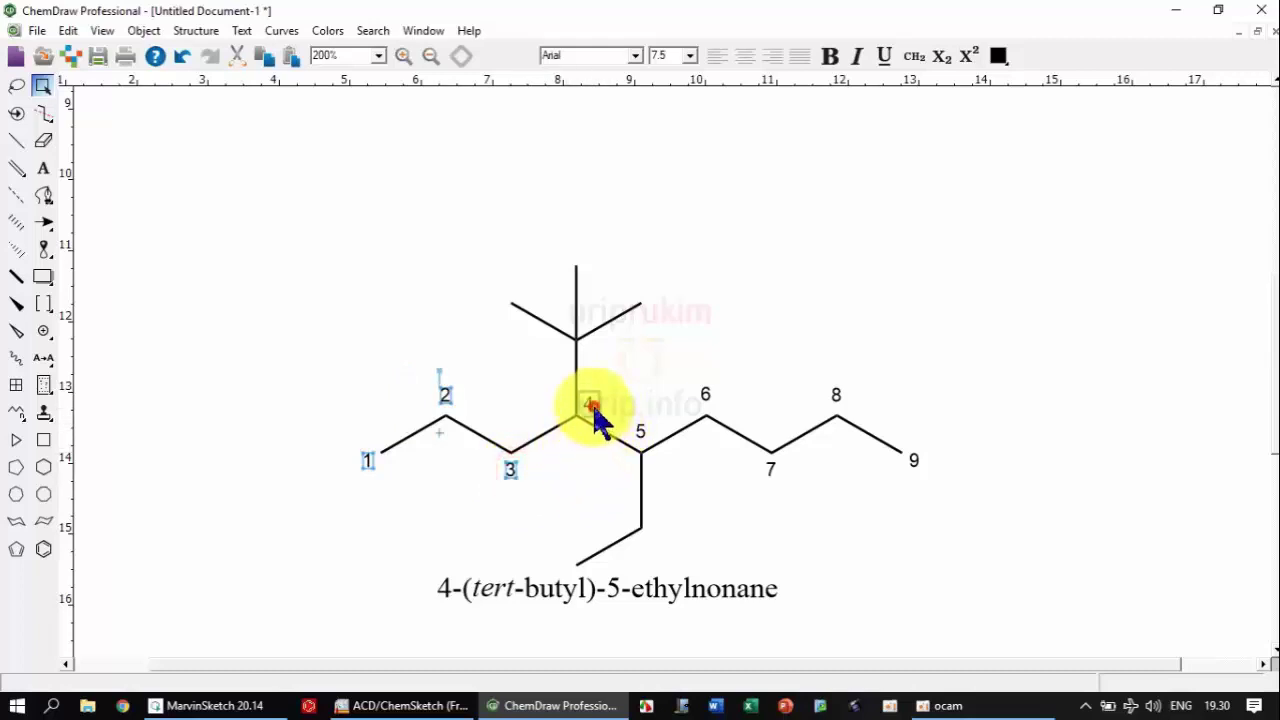
pyautogui.click(642, 431)
pyautogui.click(705, 395)
pyautogui.click(770, 470)
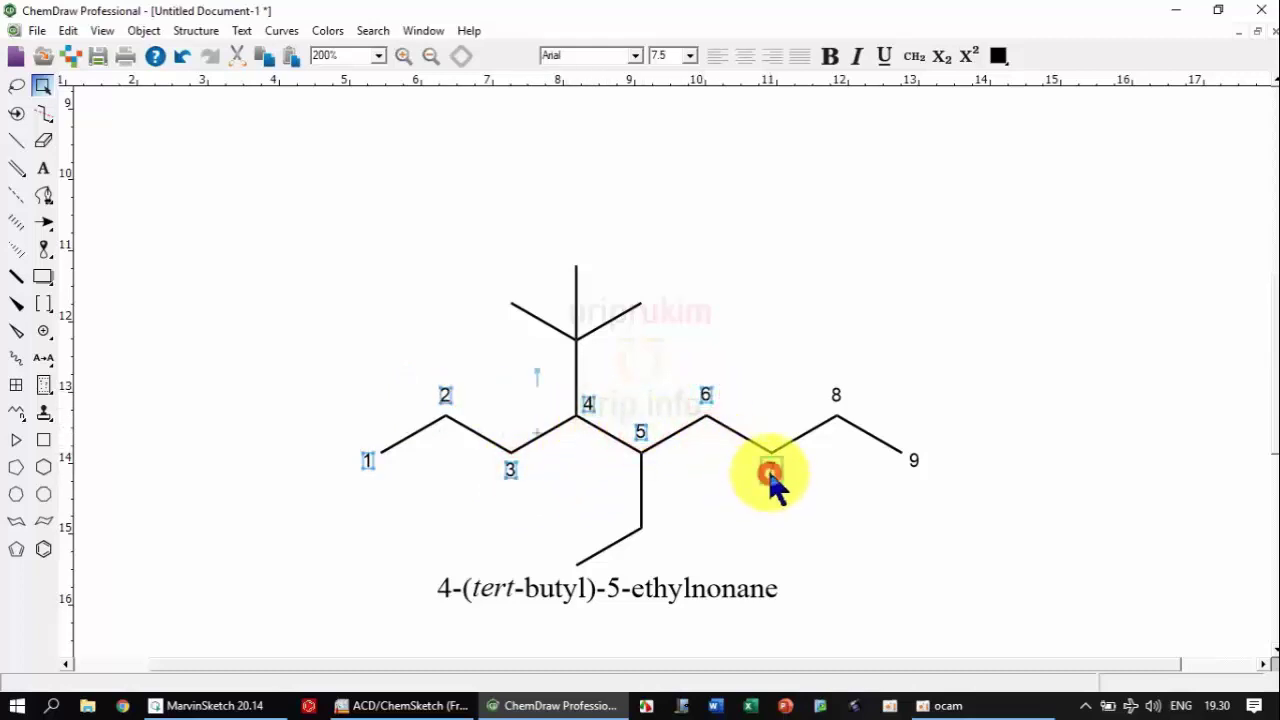
pyautogui.click(836, 396)
pyautogui.click(913, 460)
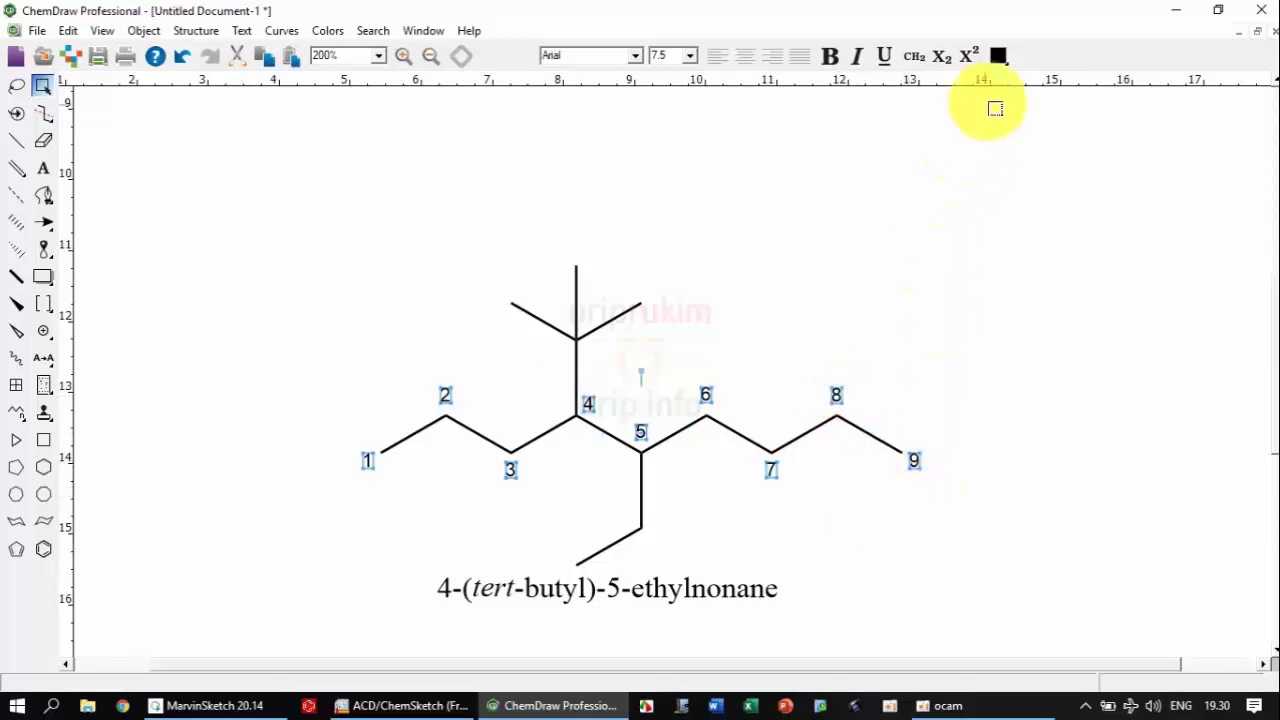
pyautogui.click(1000, 57)
pyautogui.click(1031, 98)
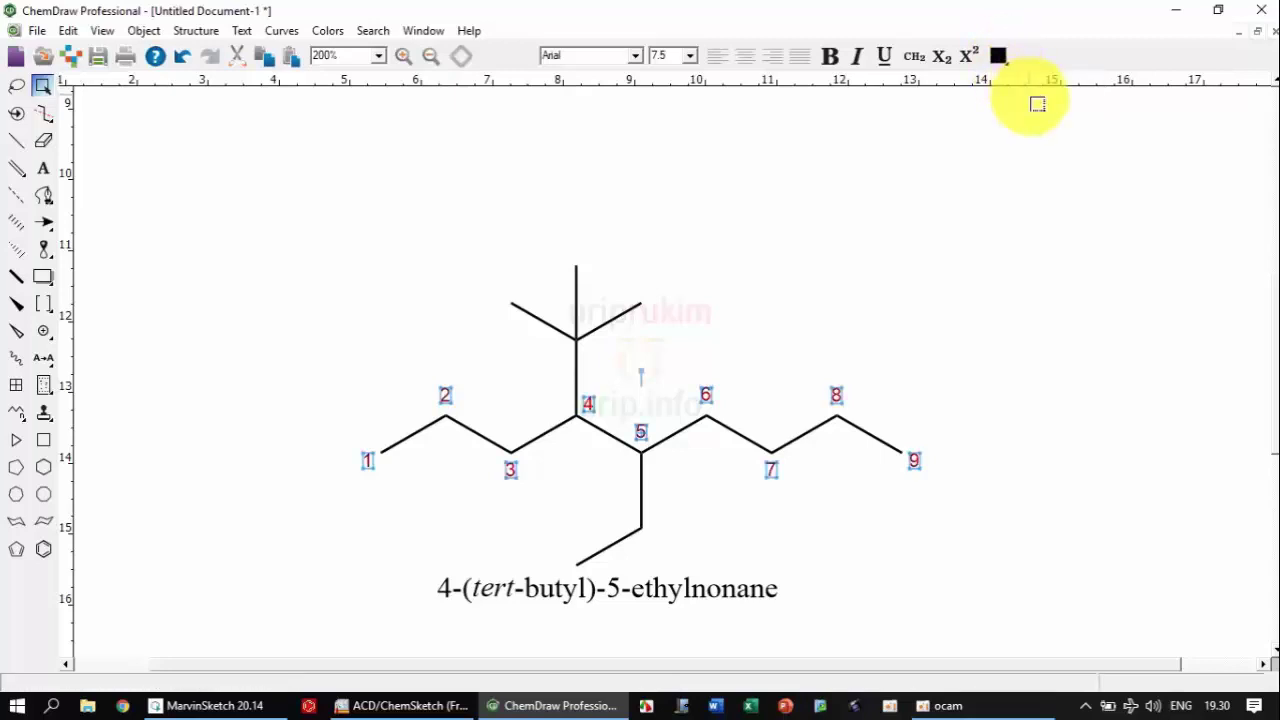
pyautogui.click(885, 272)
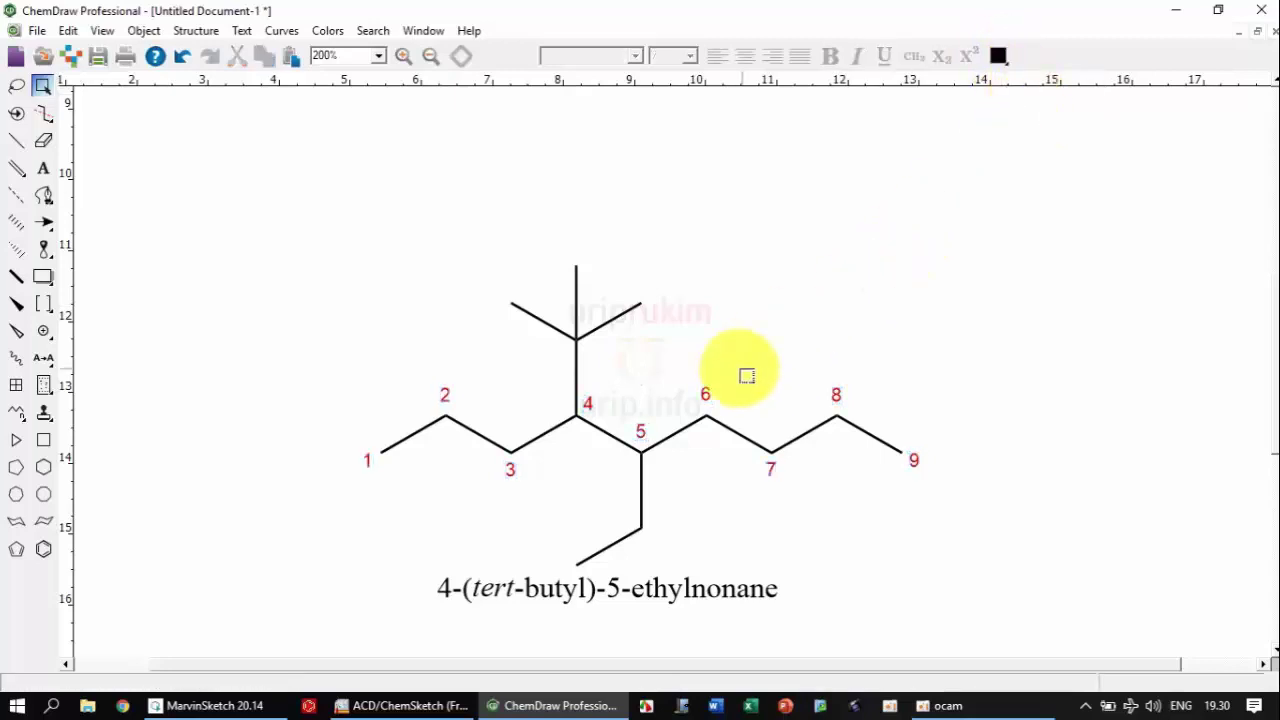
# - Switch to ChemSketch and color atom numbers 7, 8 and 9 of the methyl compound red
pyautogui.click(385, 705)
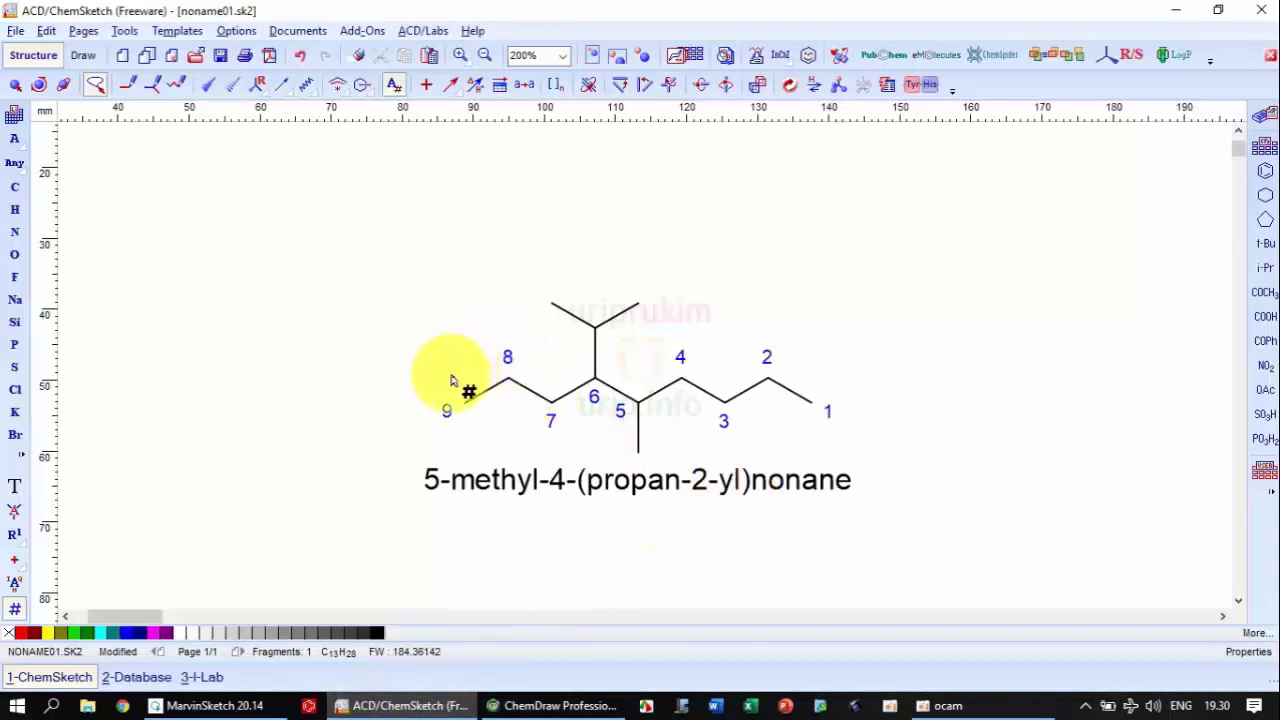
pyautogui.click(15, 84)
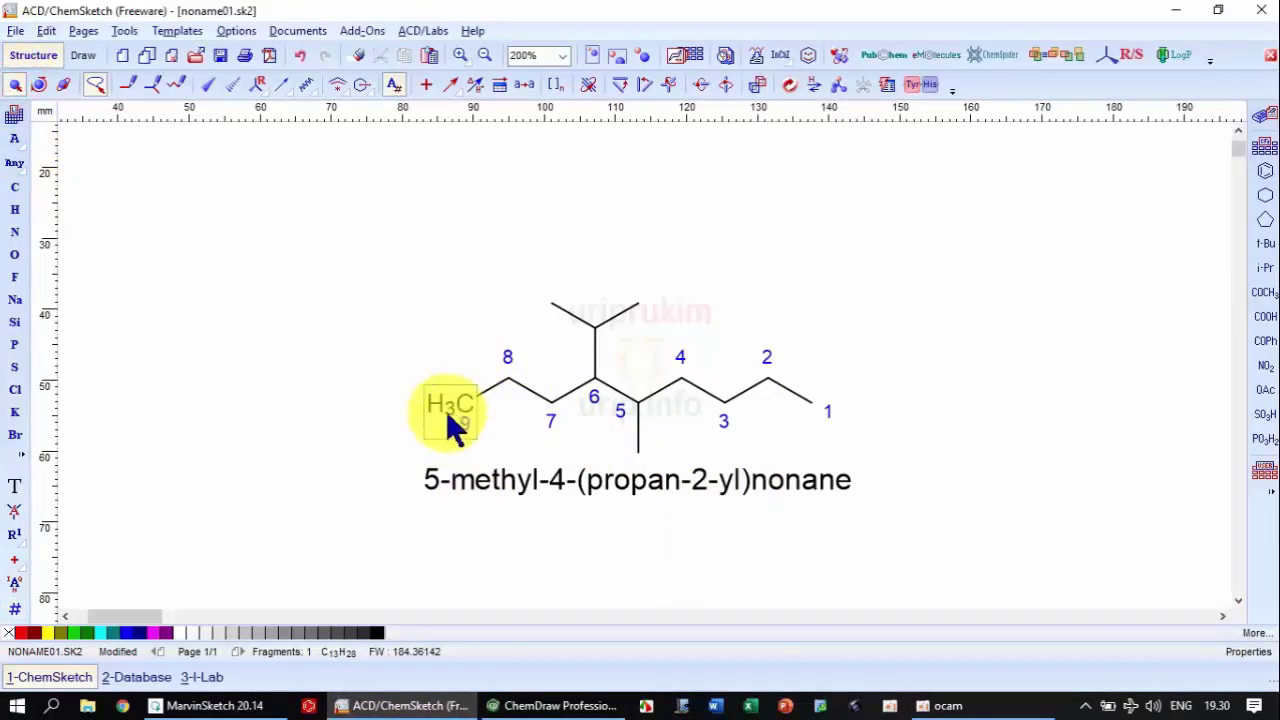
pyautogui.click(480, 443)
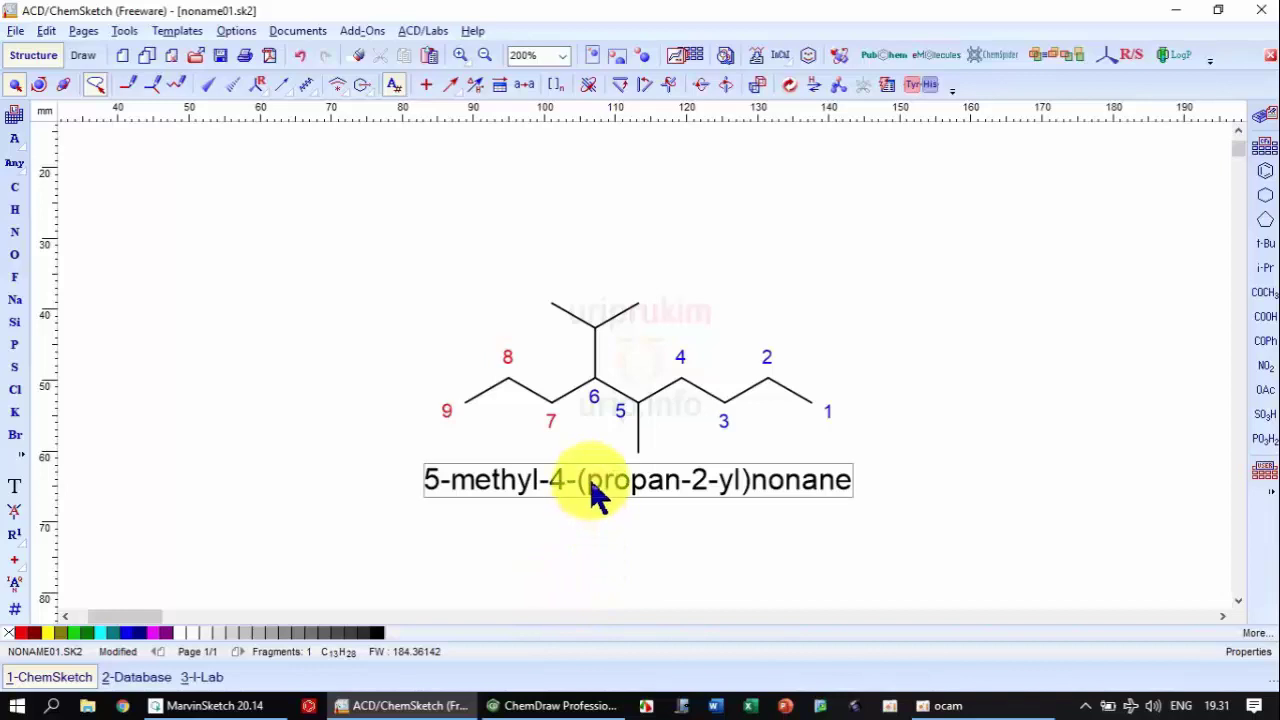
# - Select the carbons numbered 6 down to 1 together and color their atom numbers red
pyautogui.click(600, 400)
pyautogui.keyDown('shift'); pyautogui.click(621, 420); pyautogui.keyUp('shift')
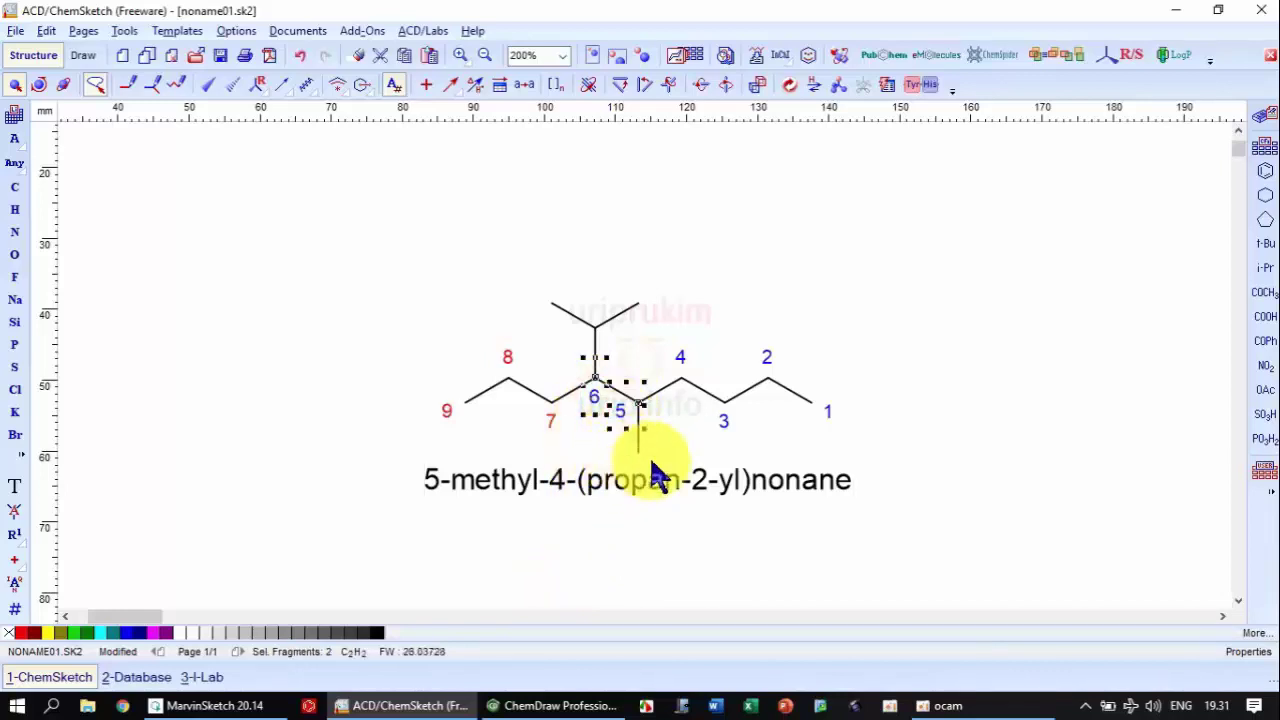
pyautogui.keyDown('shift'); pyautogui.click(678, 370); pyautogui.keyUp('shift')
pyautogui.keyDown('shift'); pyautogui.click(729, 423); pyautogui.keyUp('shift')
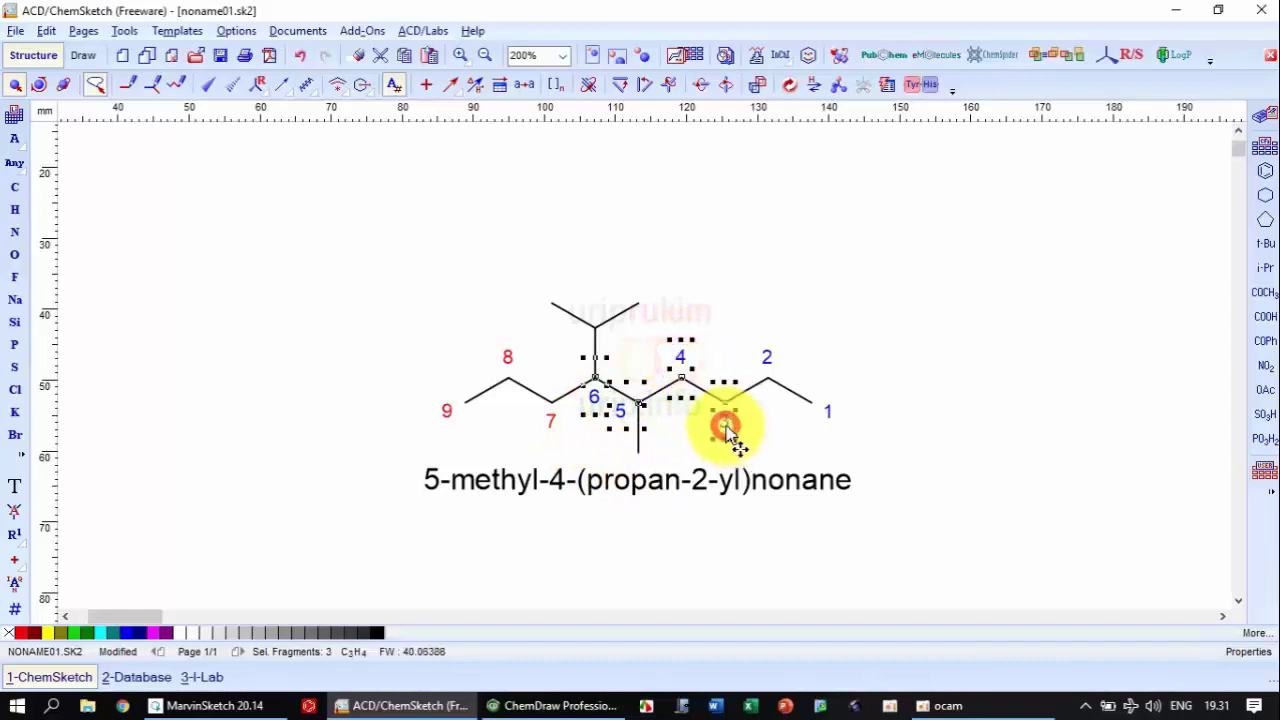
pyautogui.keyDown('shift'); pyautogui.click(767, 364); pyautogui.keyUp('shift')
pyautogui.keyDown('shift'); pyautogui.click(828, 422); pyautogui.keyUp('shift')
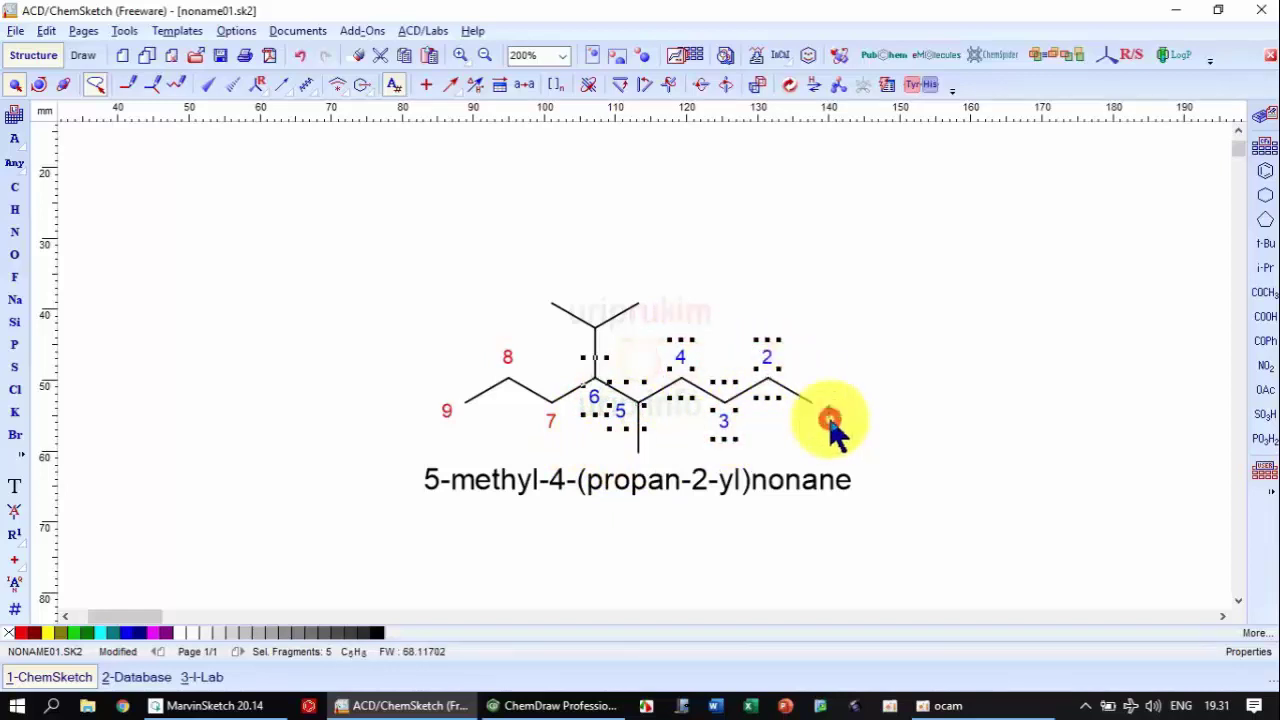
pyautogui.click(26, 633)
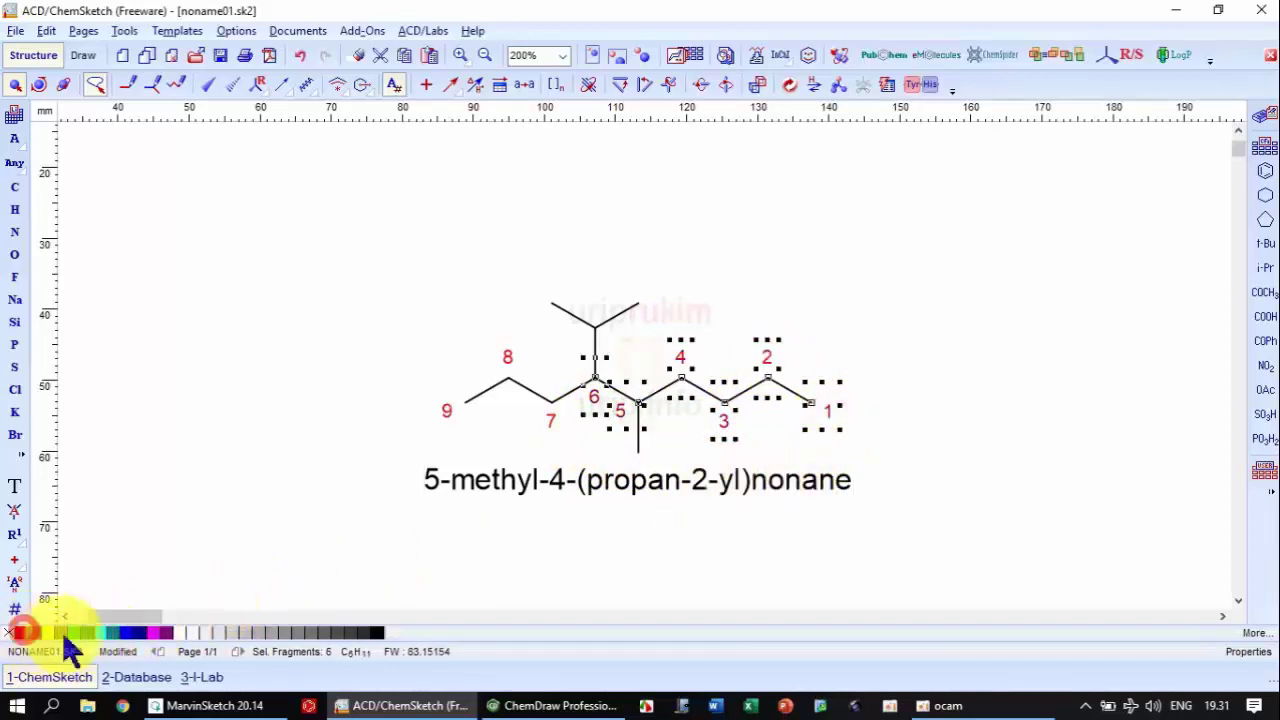
# - Switch to MarvinSketch and move the naming result windows and the naming options window aside, clear of the ethyl structure
pyautogui.click(243, 507)
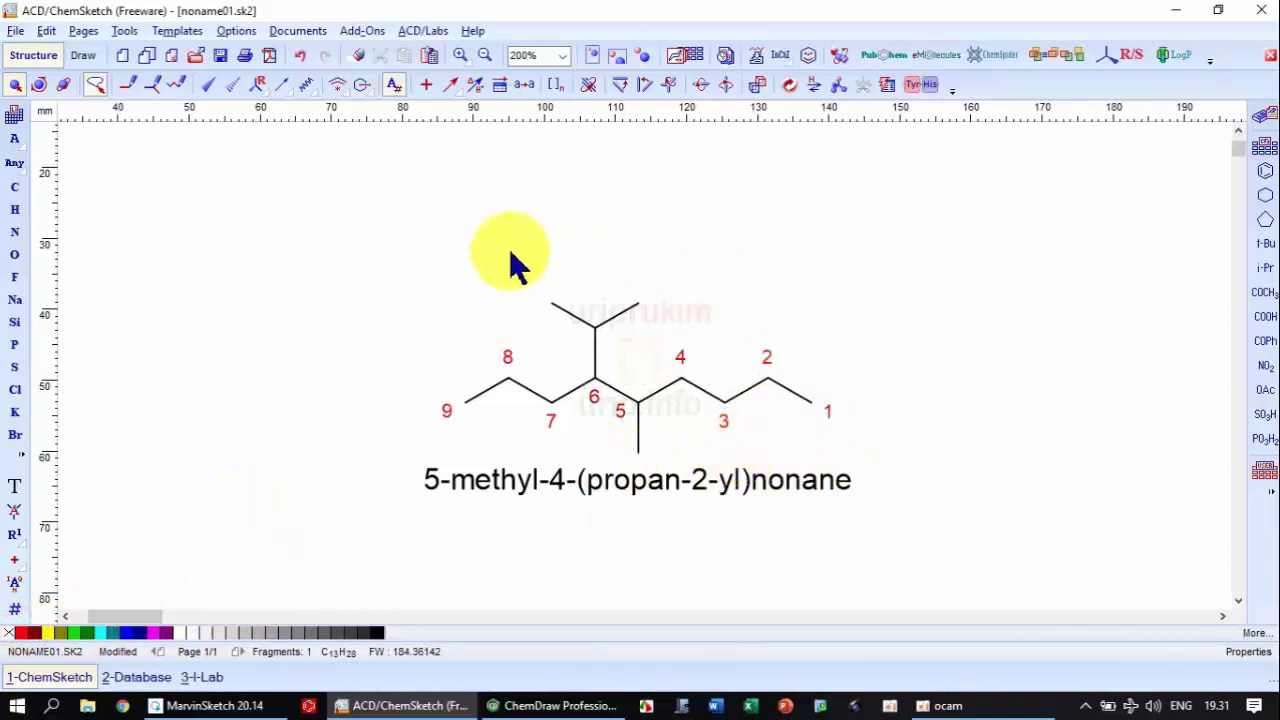
pyautogui.click(530, 705)
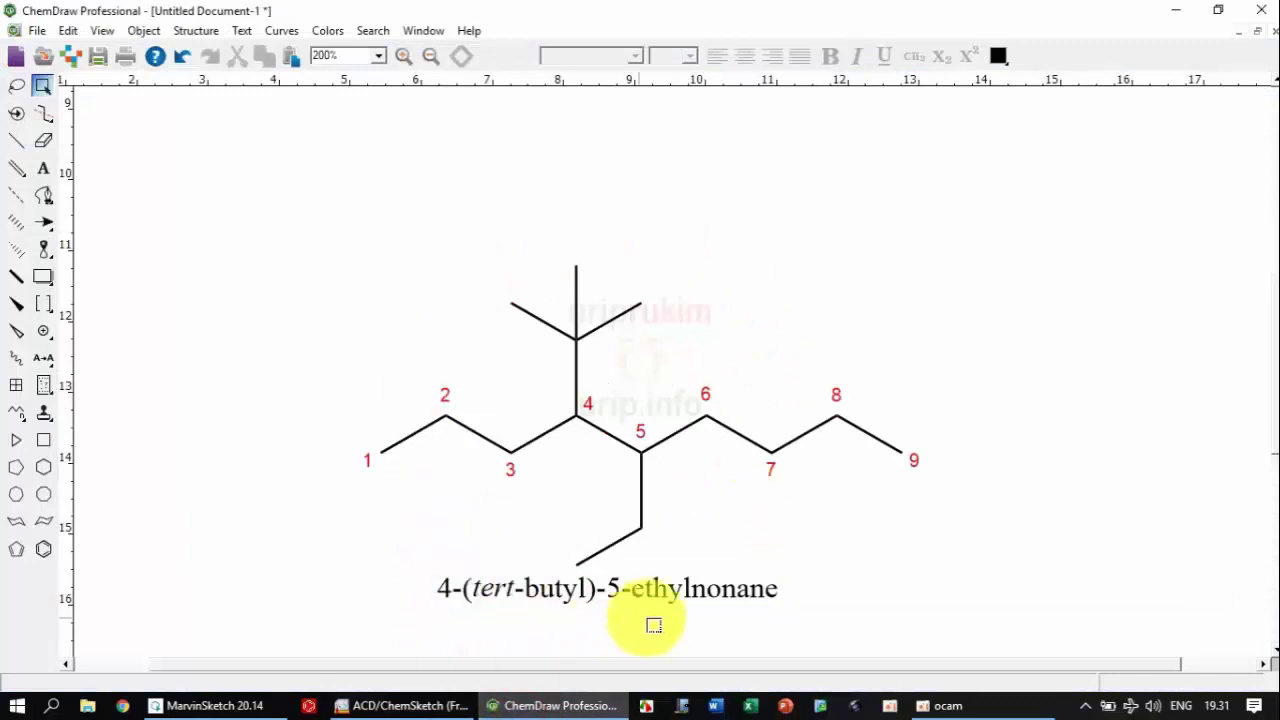
pyautogui.click(384, 708)
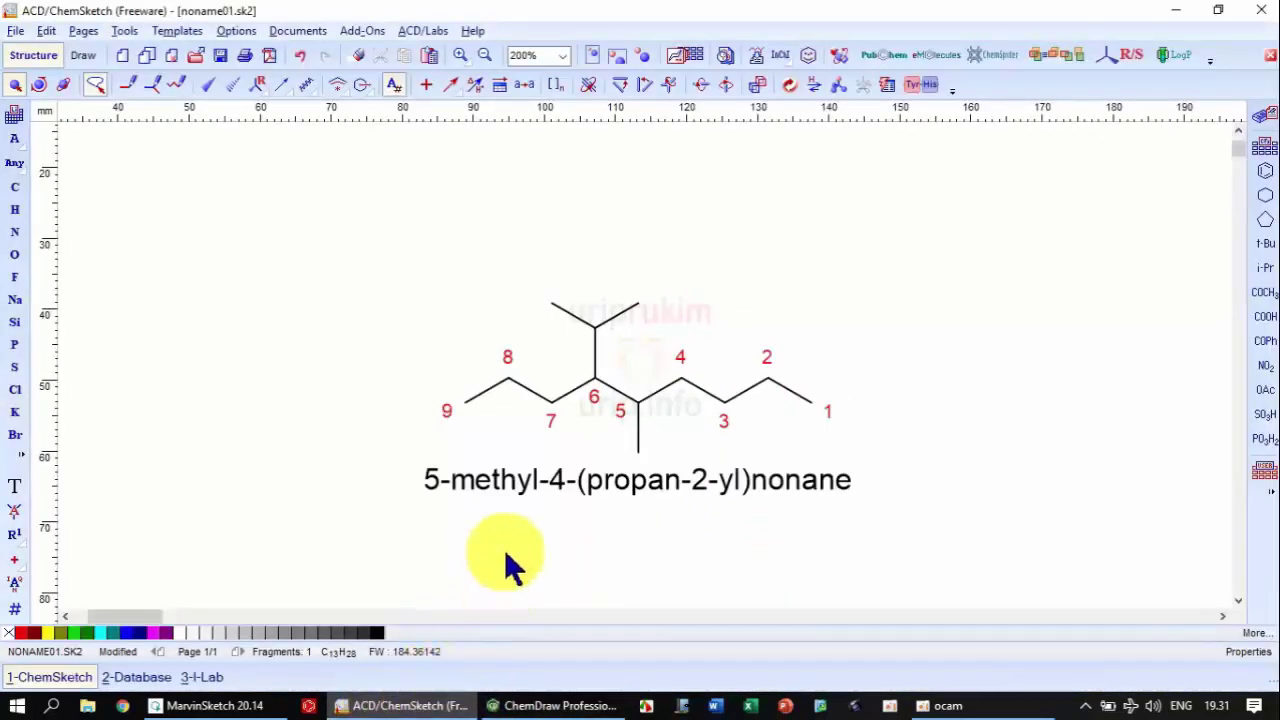
pyautogui.click(196, 707)
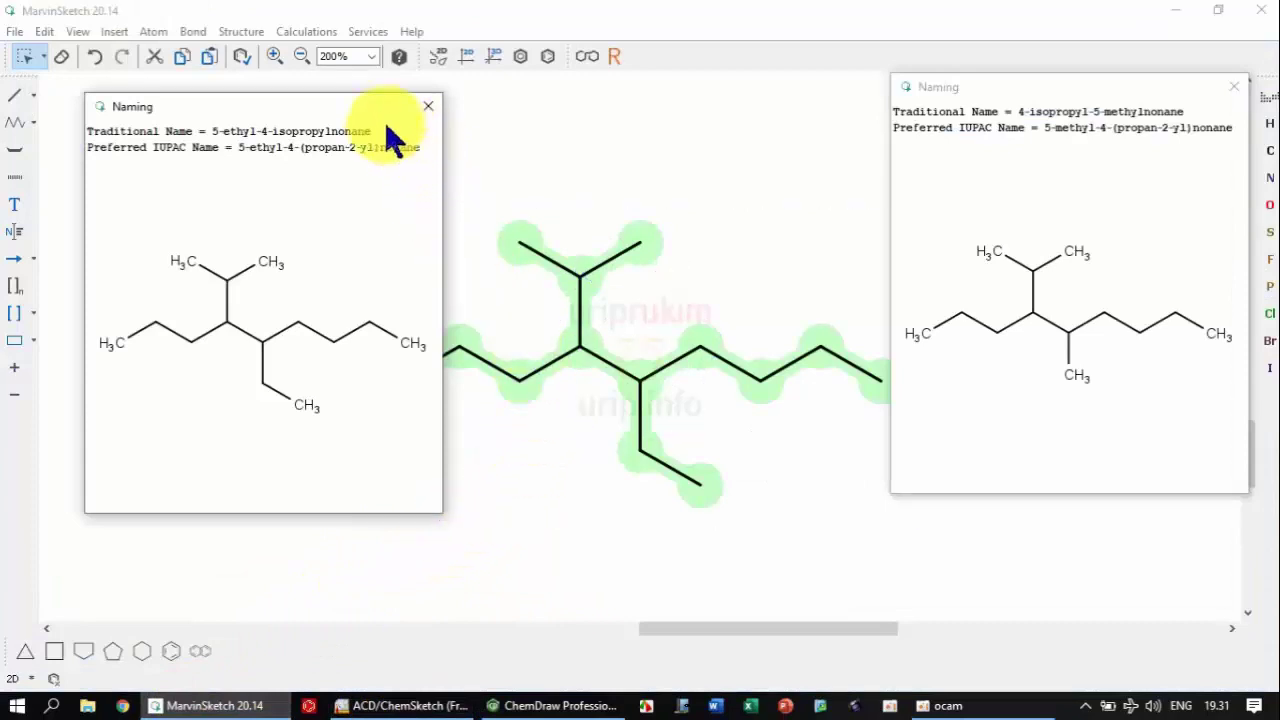
pyautogui.moveTo(337, 110); pyautogui.dragTo(229, 108)
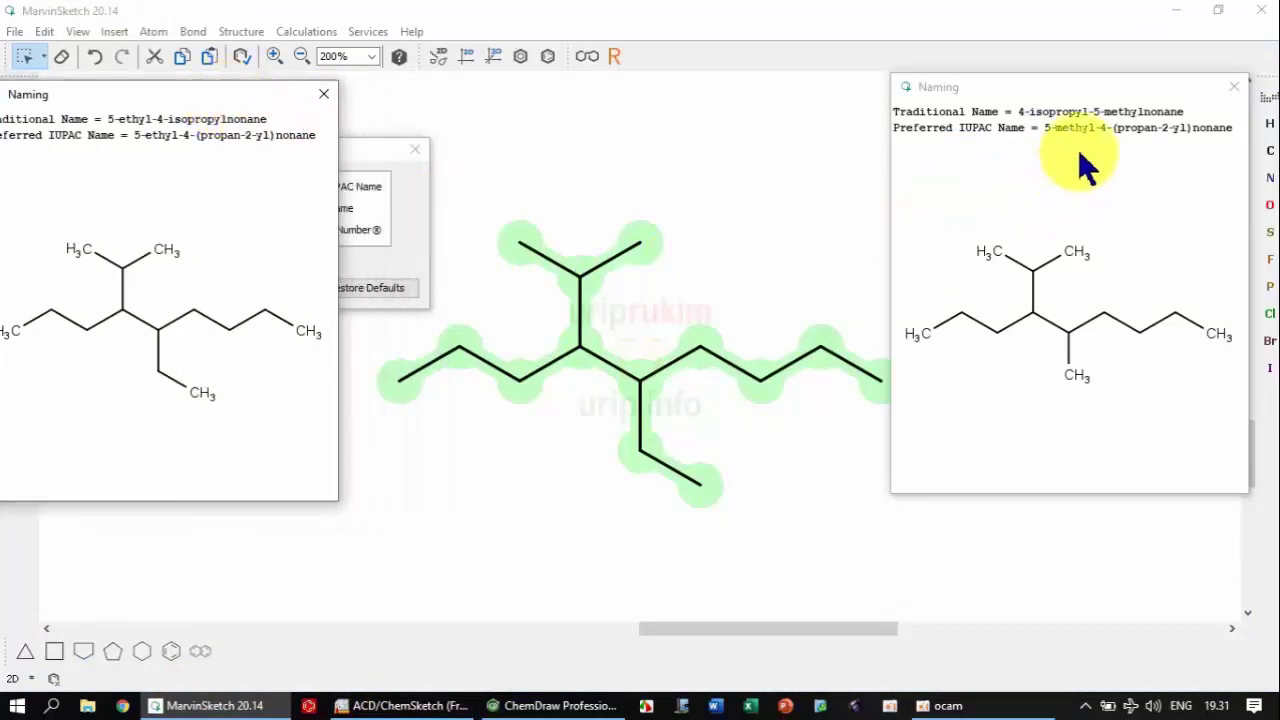
pyautogui.moveTo(1030, 84); pyautogui.dragTo(1107, 101)
pyautogui.moveTo(362, 150); pyautogui.dragTo(254, 180)
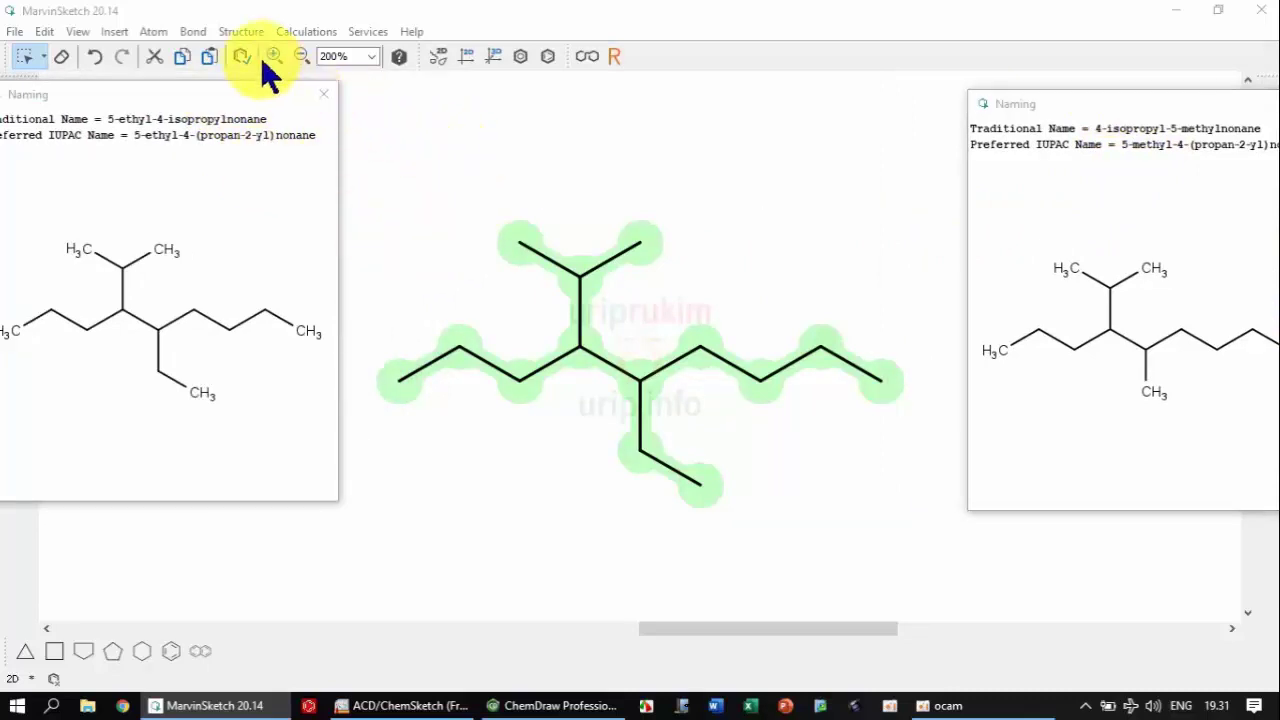
# - Number all atoms of the ethyl structure with automatic atom mapping, and remove the map numbers again
pyautogui.click(241, 32)
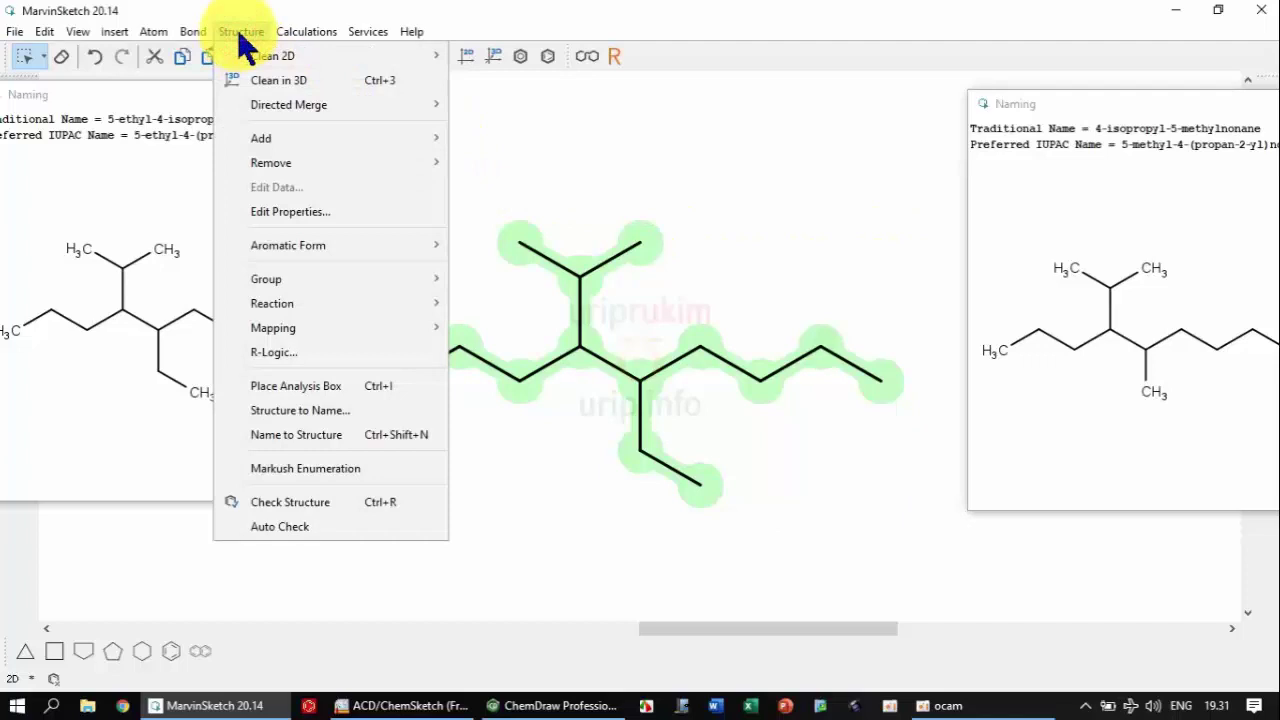
pyautogui.moveTo(309, 334)
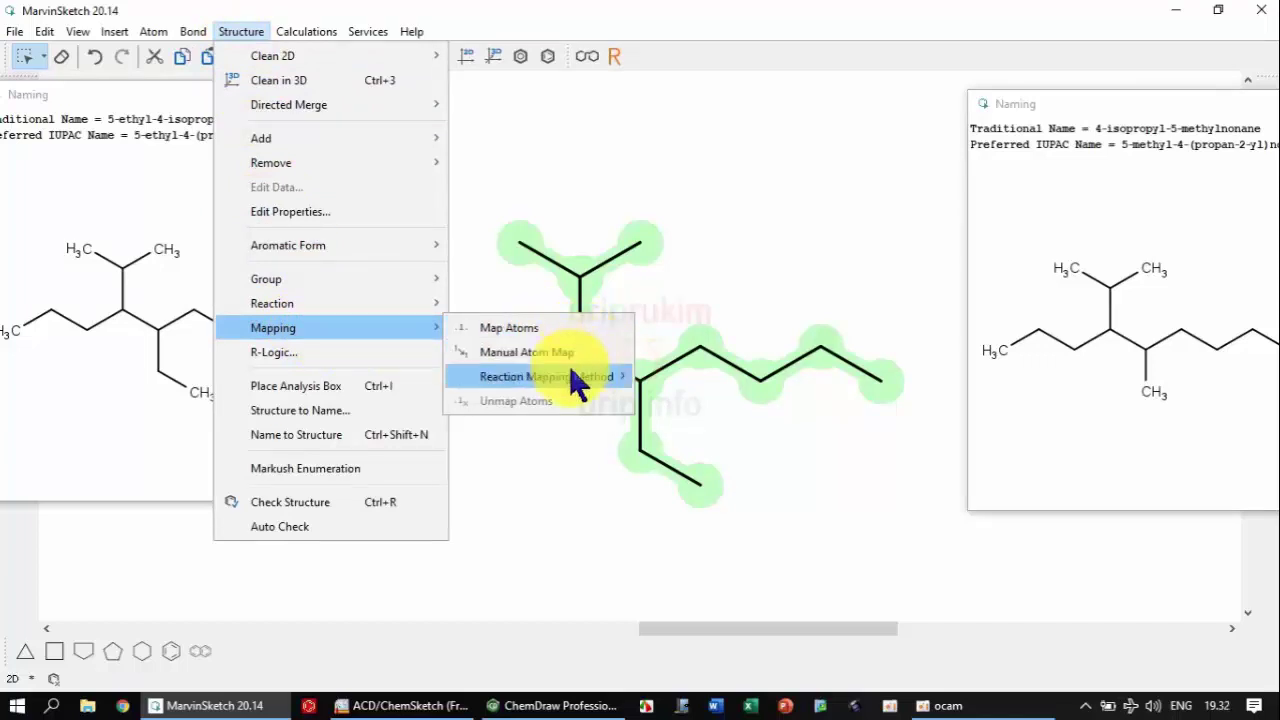
pyautogui.moveTo(574, 394)
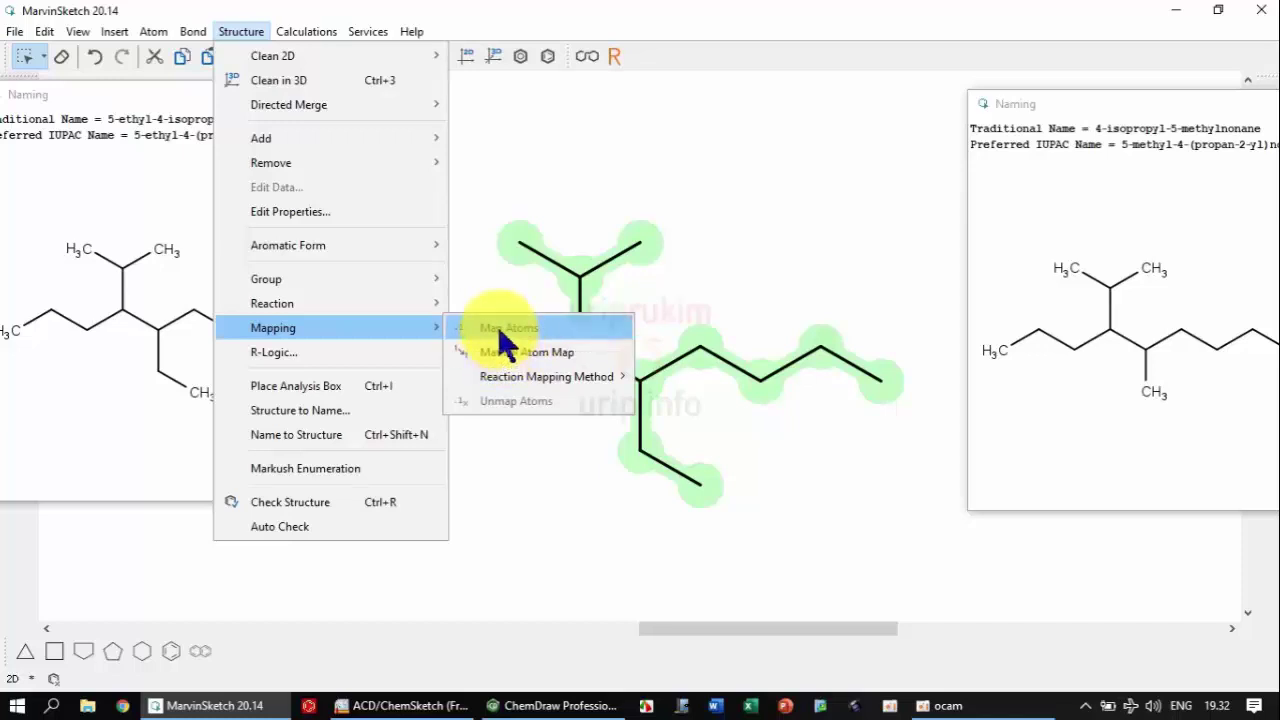
pyautogui.click(501, 330)
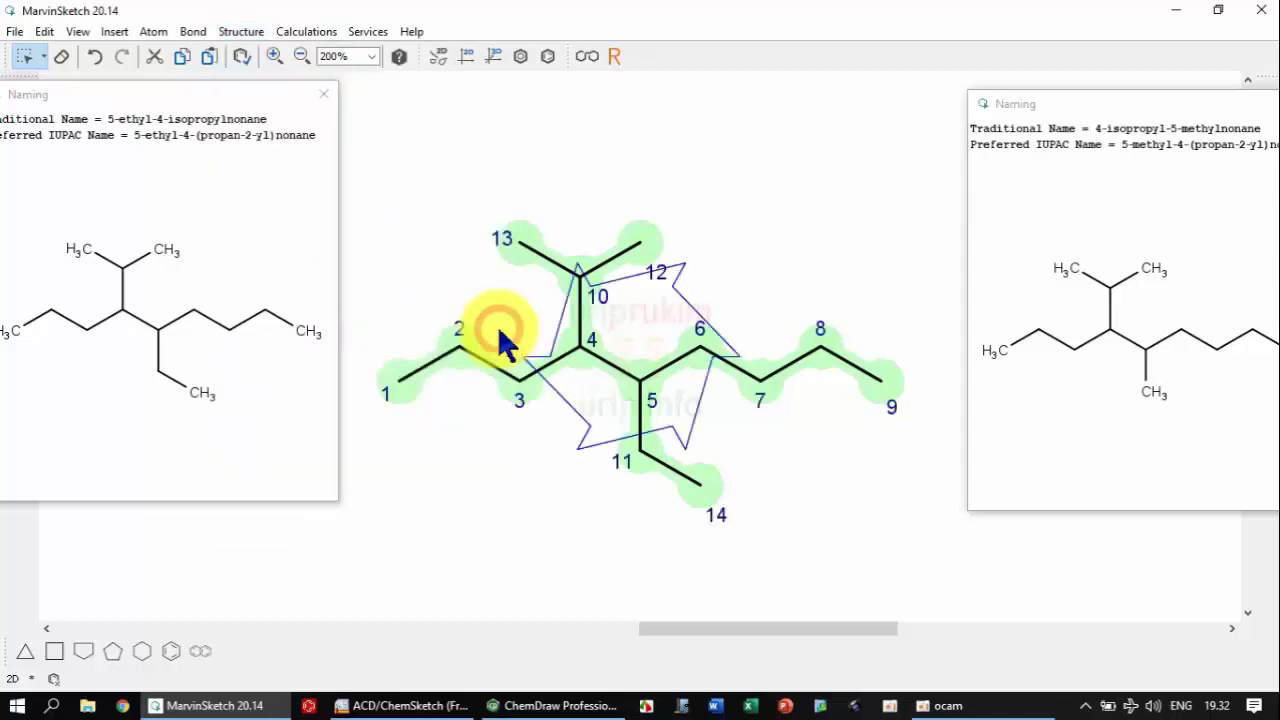
pyautogui.click(522, 485)
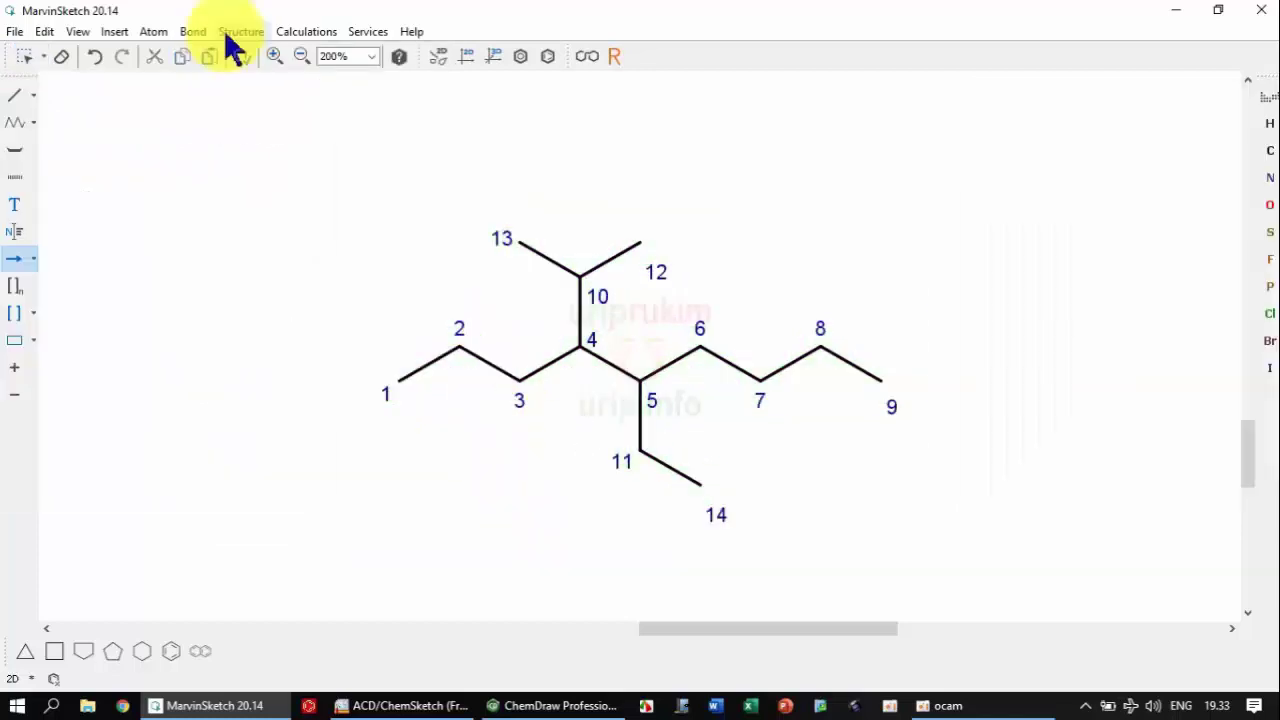
pyautogui.click(238, 31)
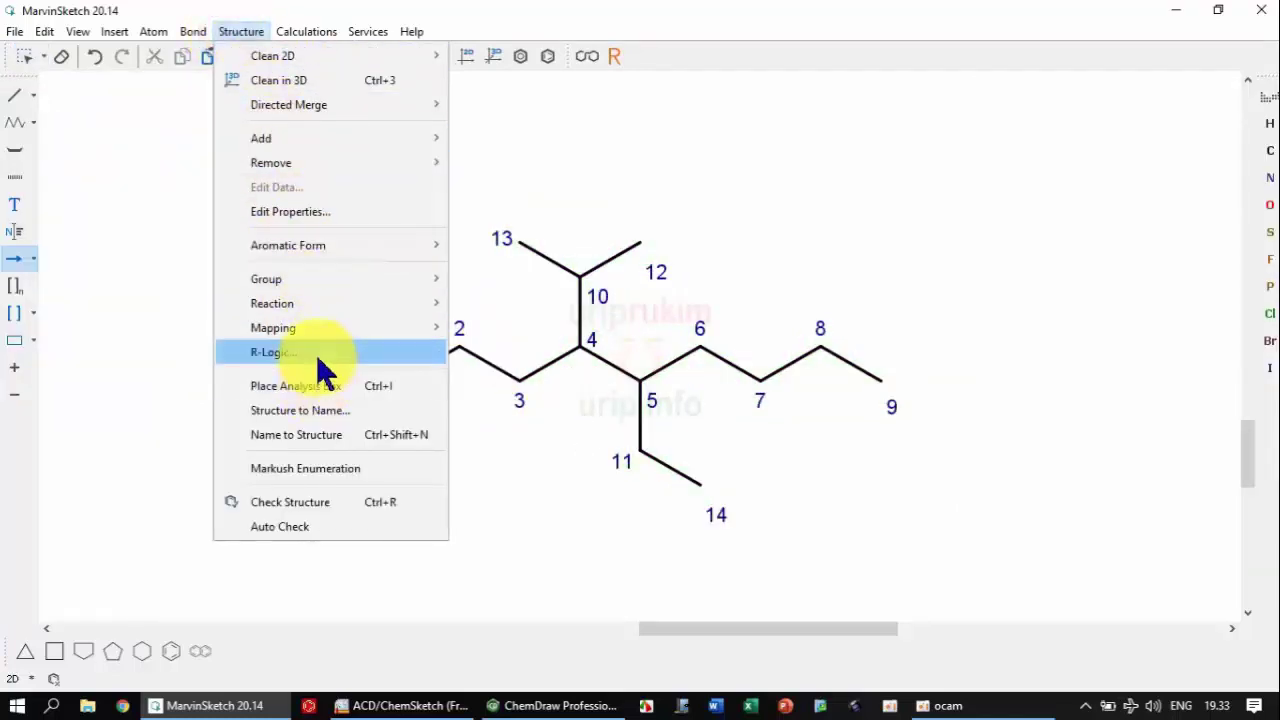
pyautogui.click(476, 401)
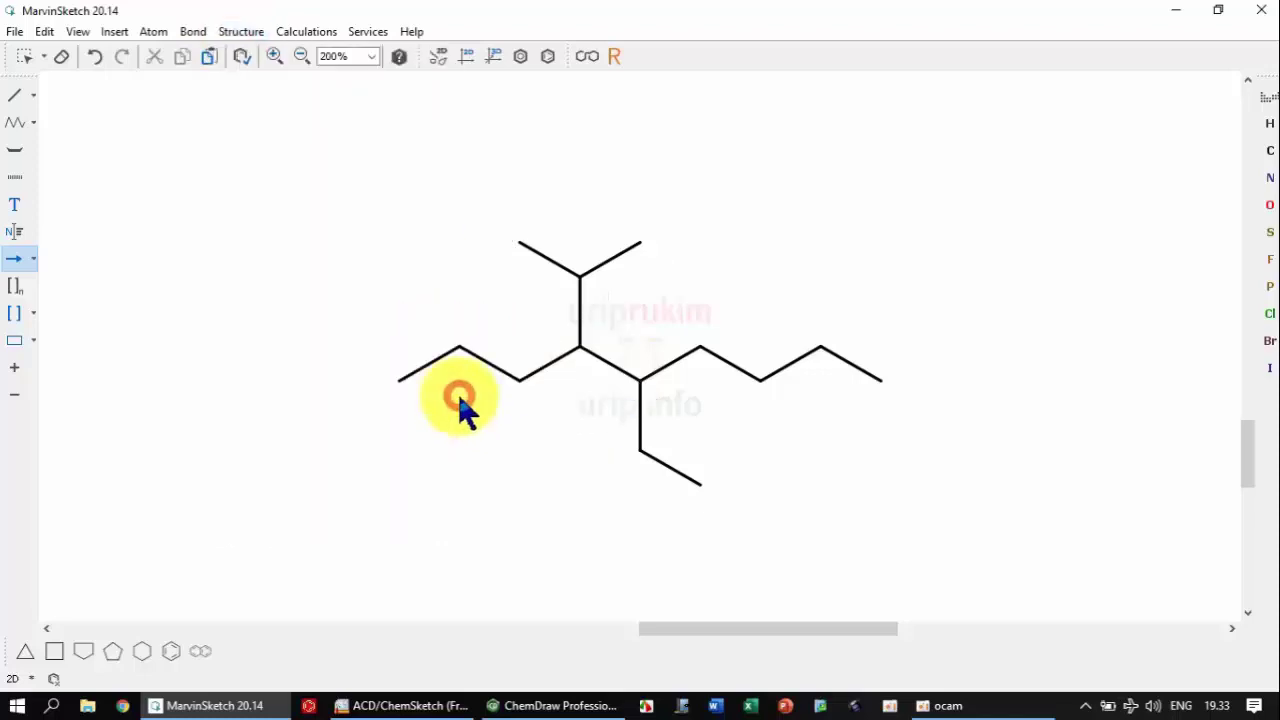
pyautogui.rightClick(396, 379)
pyautogui.moveTo(486, 352)
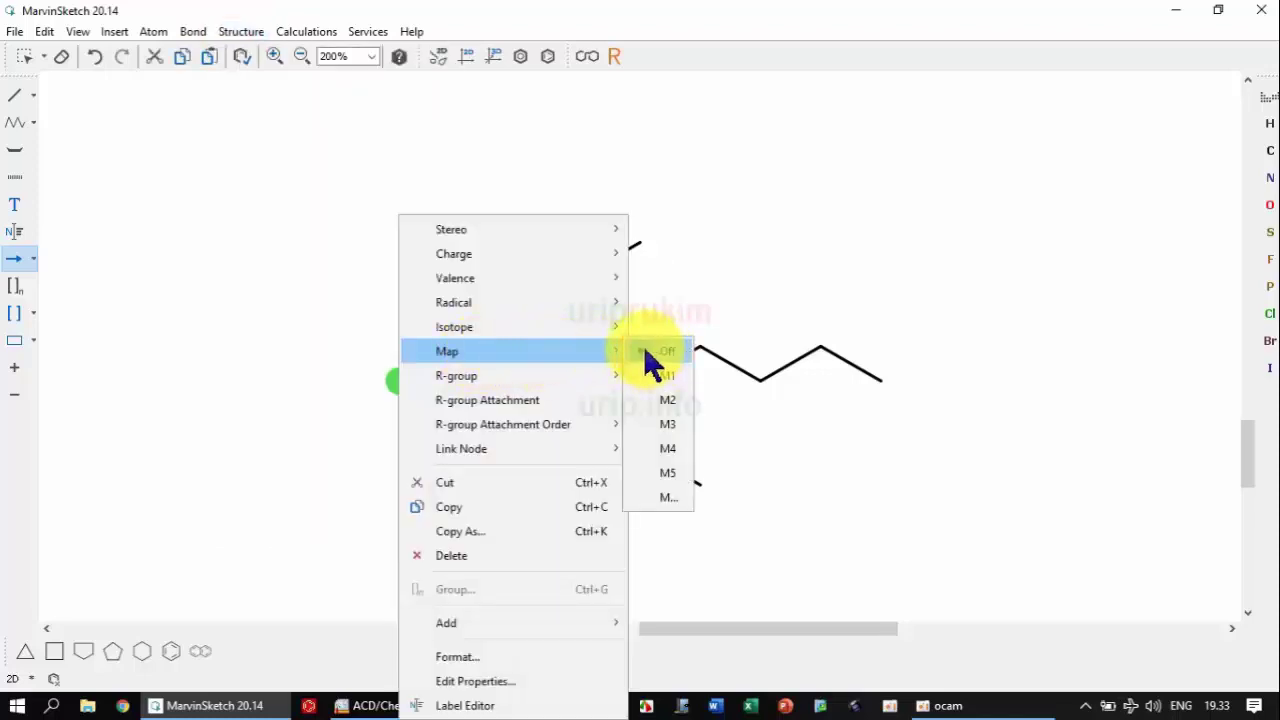
pyautogui.click(295, 280)
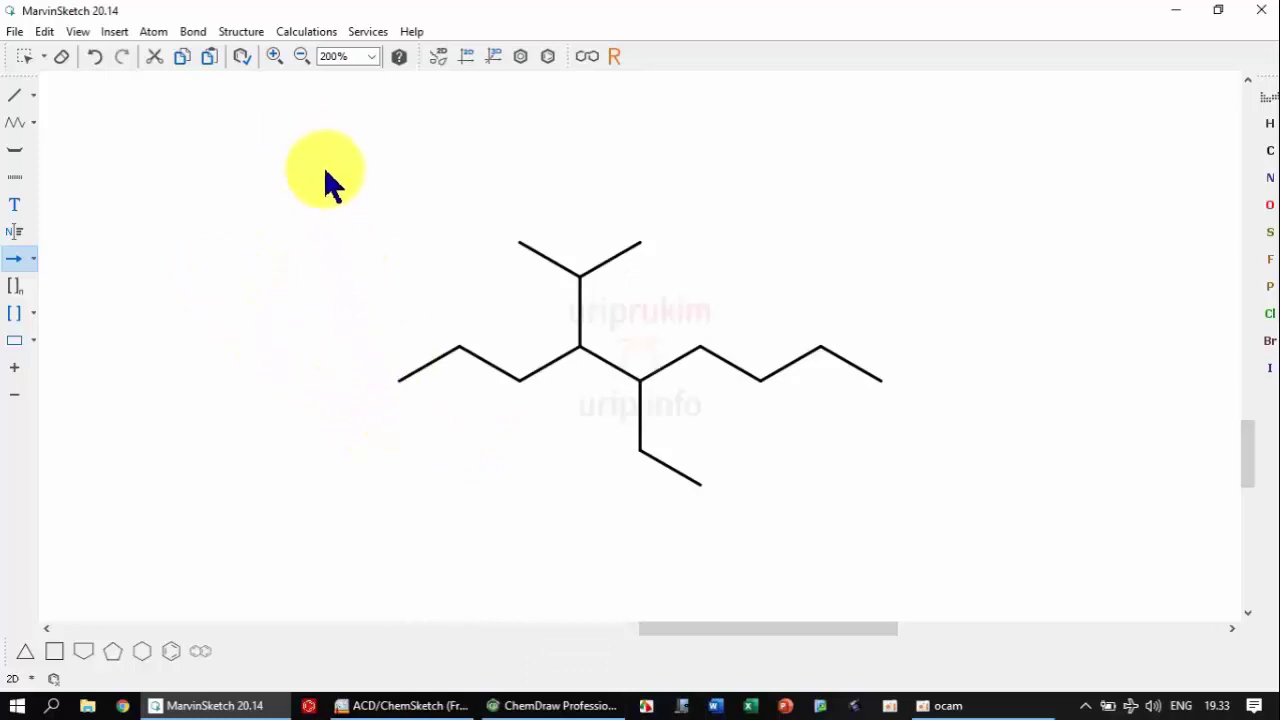
pyautogui.click(246, 36)
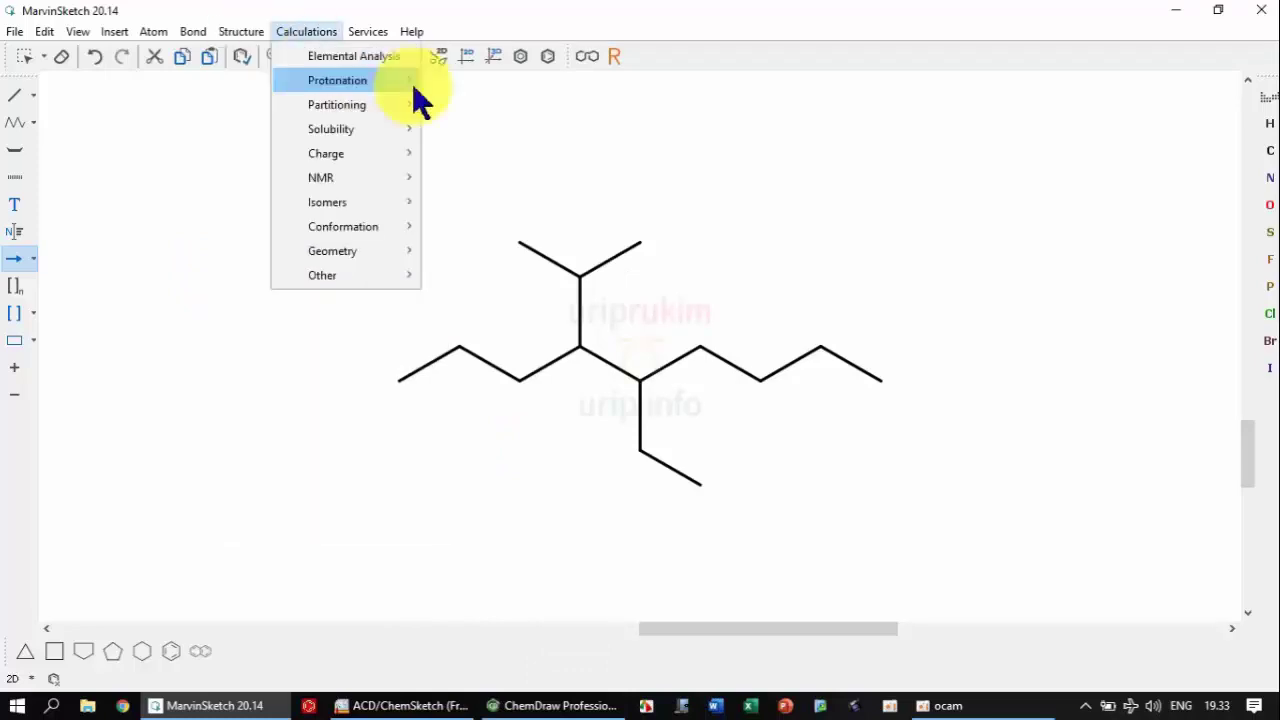
pyautogui.click(677, 134)
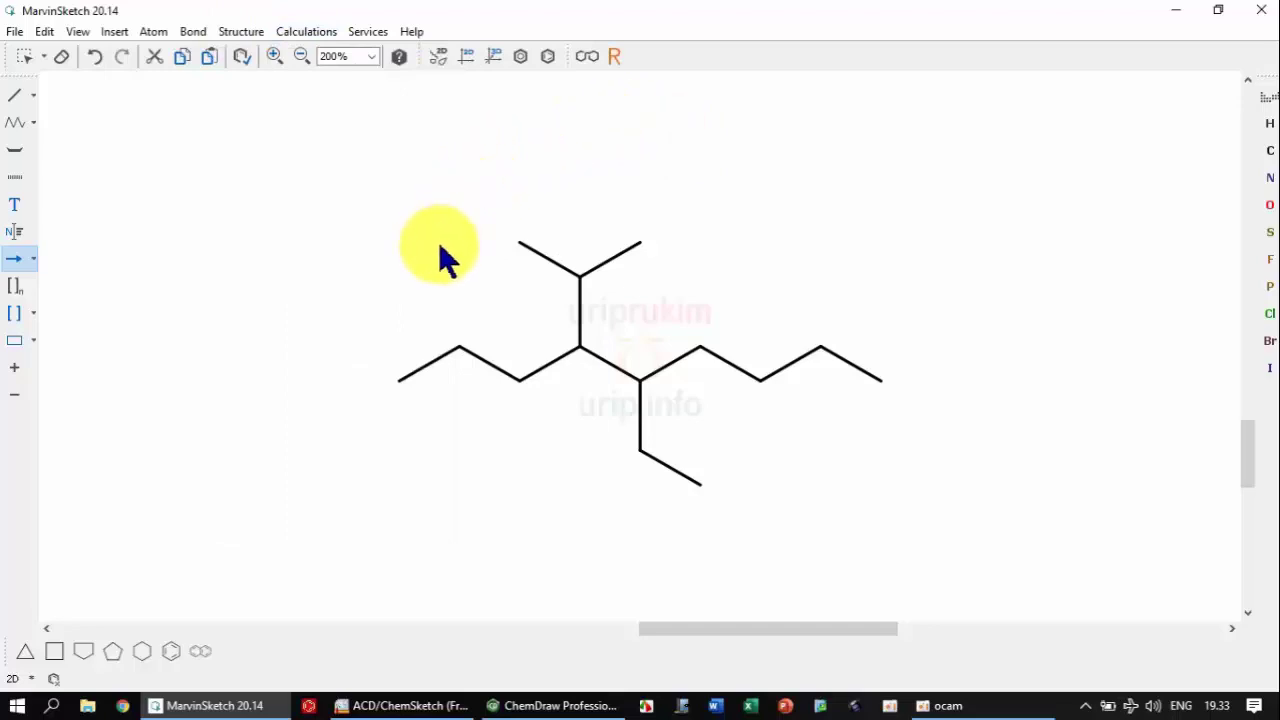
# - Assign atom map numbers 1 and 2 to the first two main-chain carbons from the propyl end
pyautogui.rightClick(398, 378)
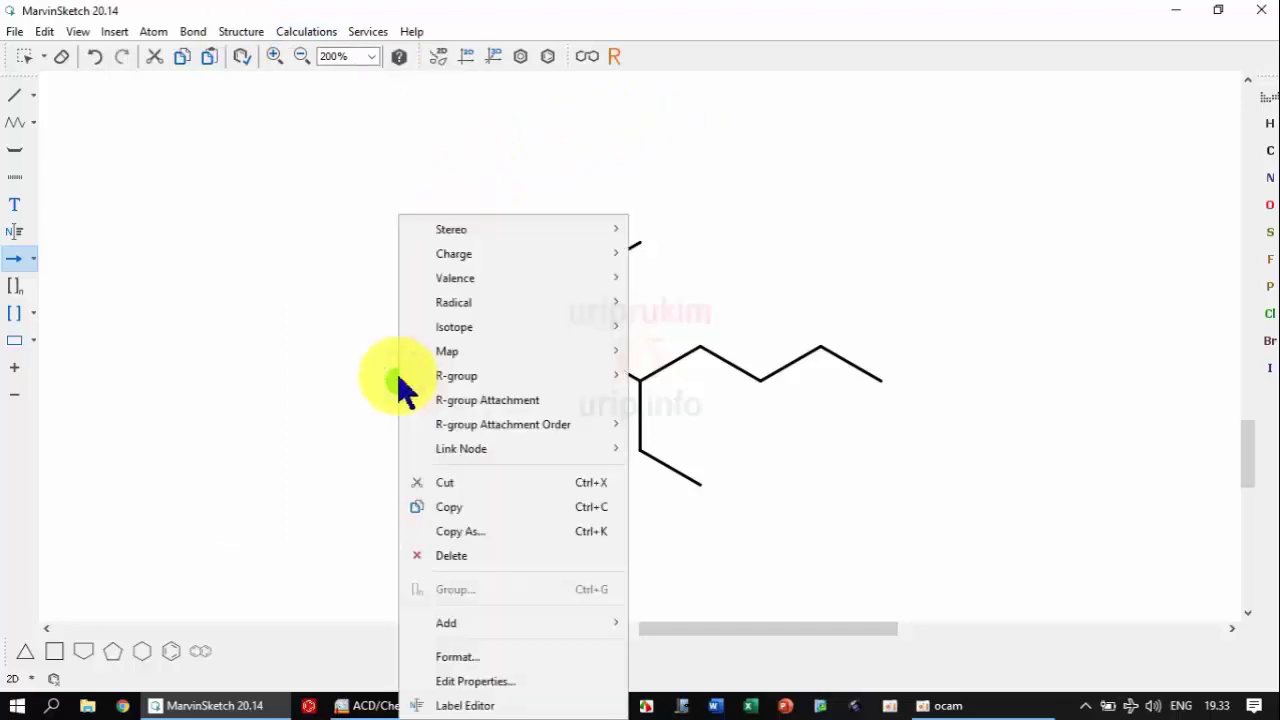
pyautogui.moveTo(448, 353)
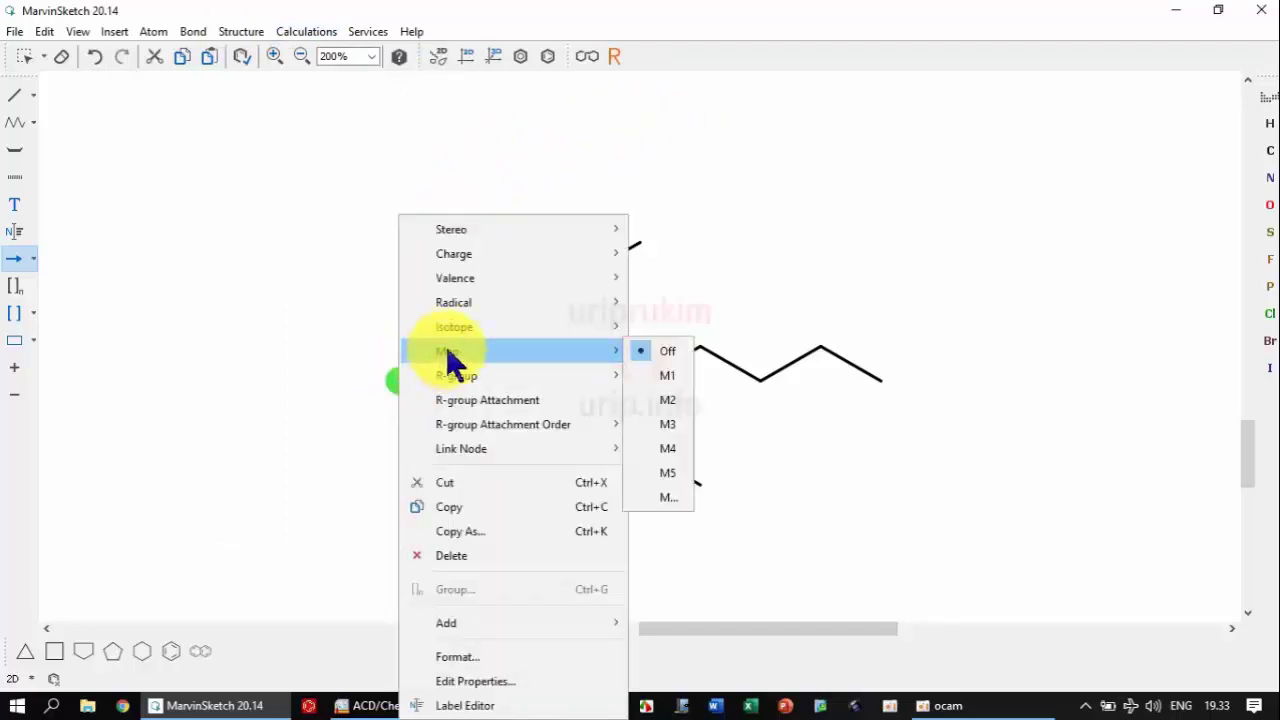
pyautogui.click(660, 376)
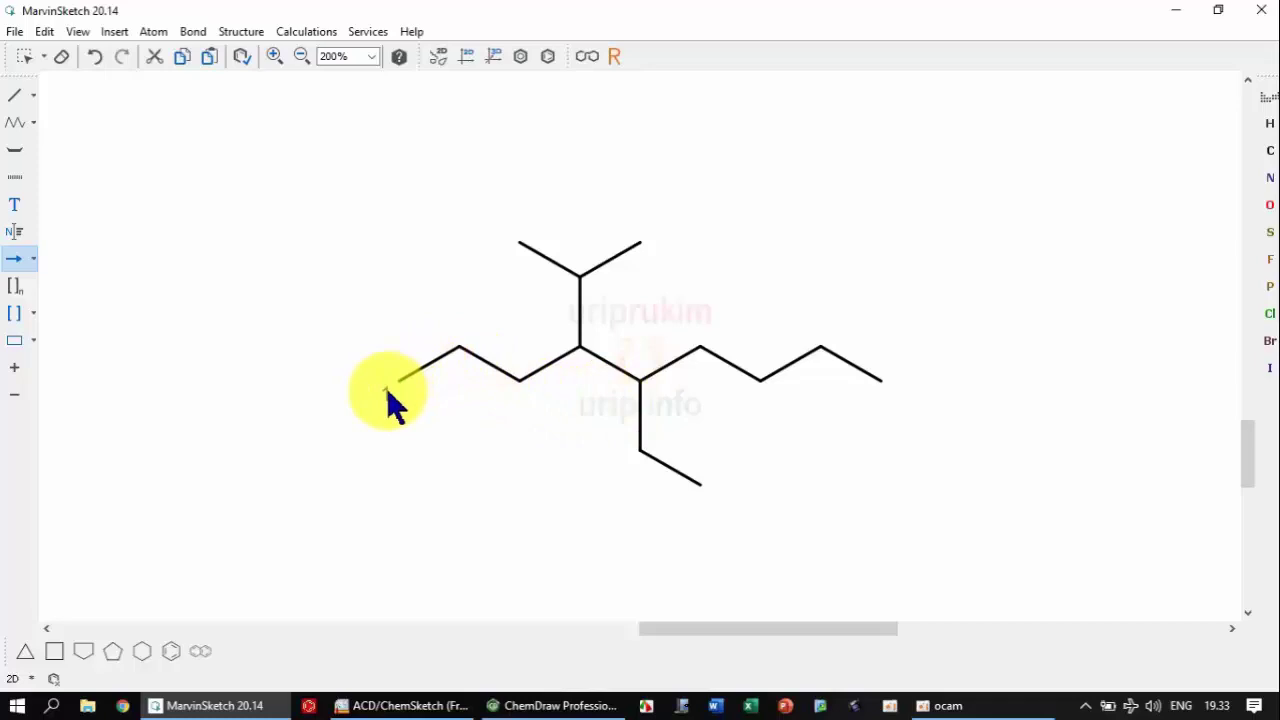
pyautogui.rightClick(458, 348)
pyautogui.moveTo(516, 368)
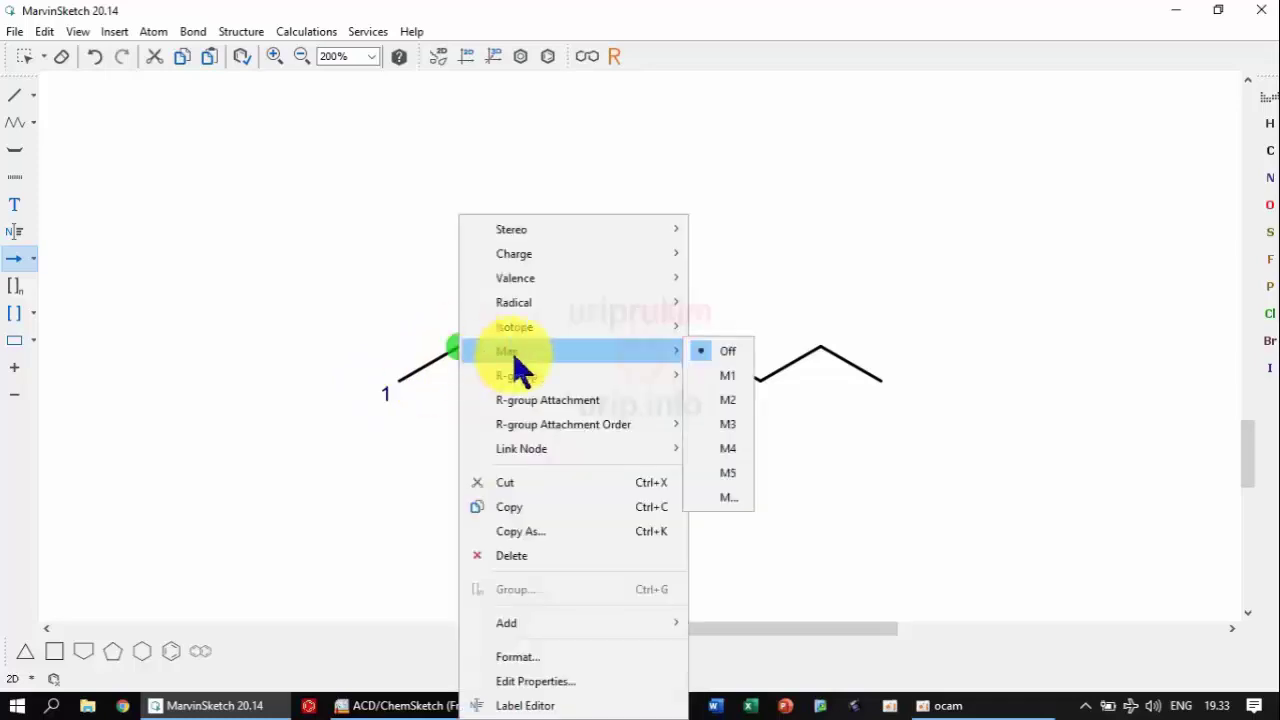
pyautogui.click(722, 400)
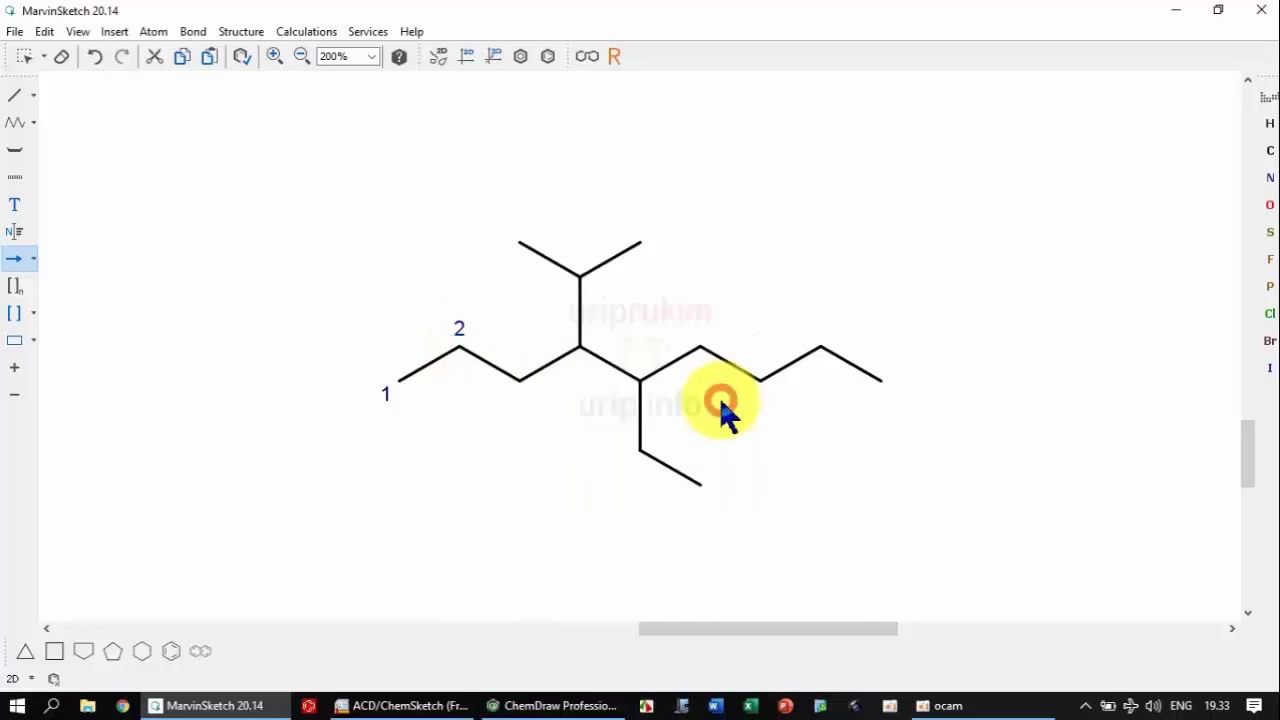
# - Leave the third carbon unmapped and undo the two map numbers at the propyl end
pyautogui.rightClick(520, 382)
pyautogui.moveTo(585, 355)
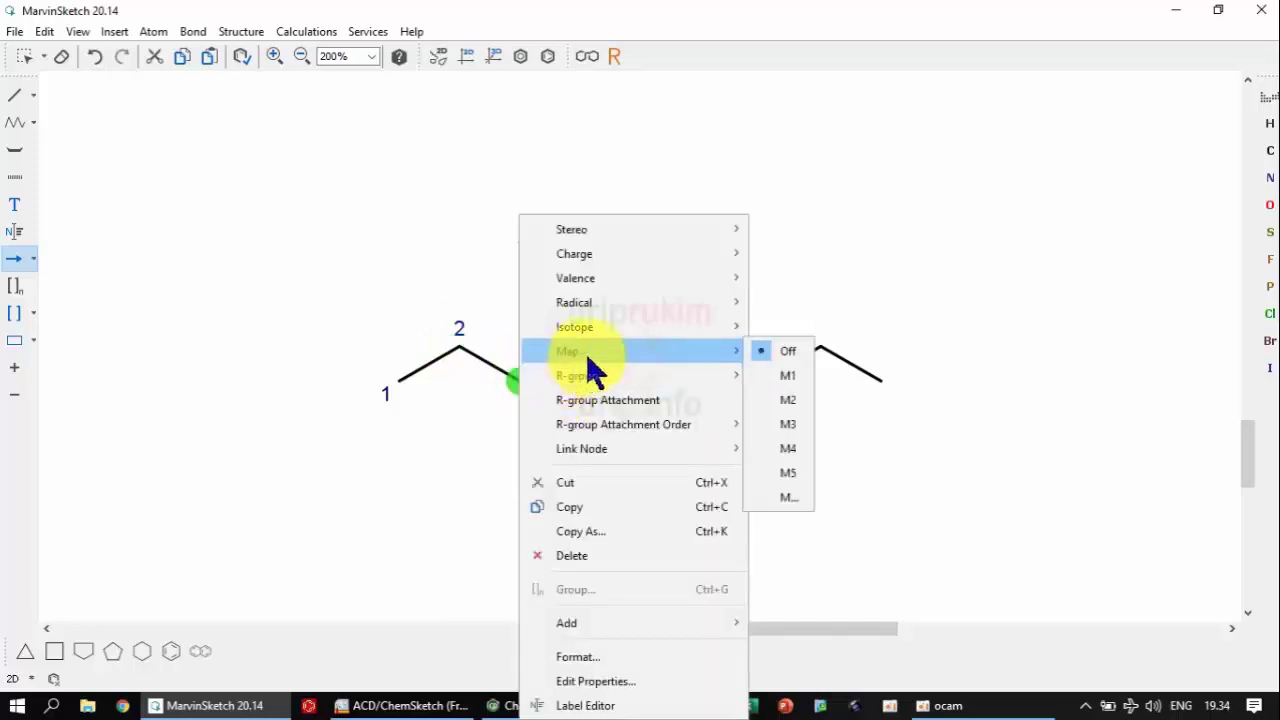
pyautogui.click(772, 449)
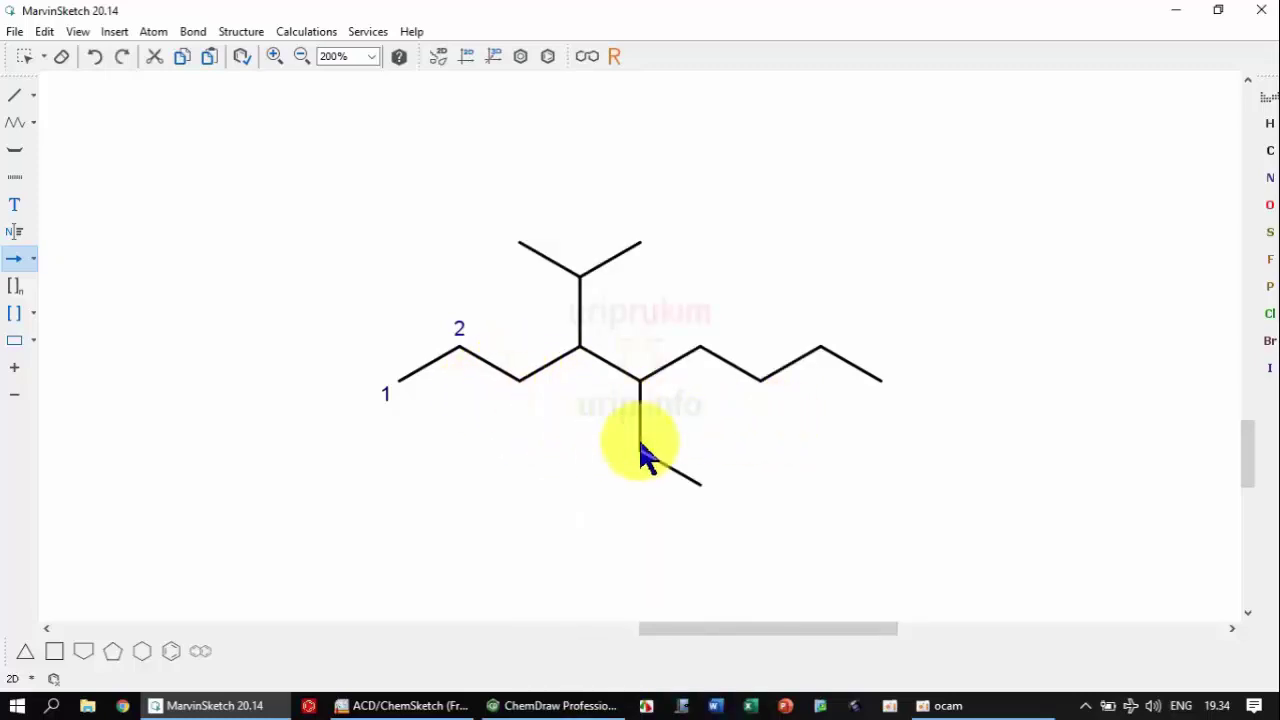
pyautogui.hotkey('ctrl', 'z')
pyautogui.hotkey('ctrl', 'z')
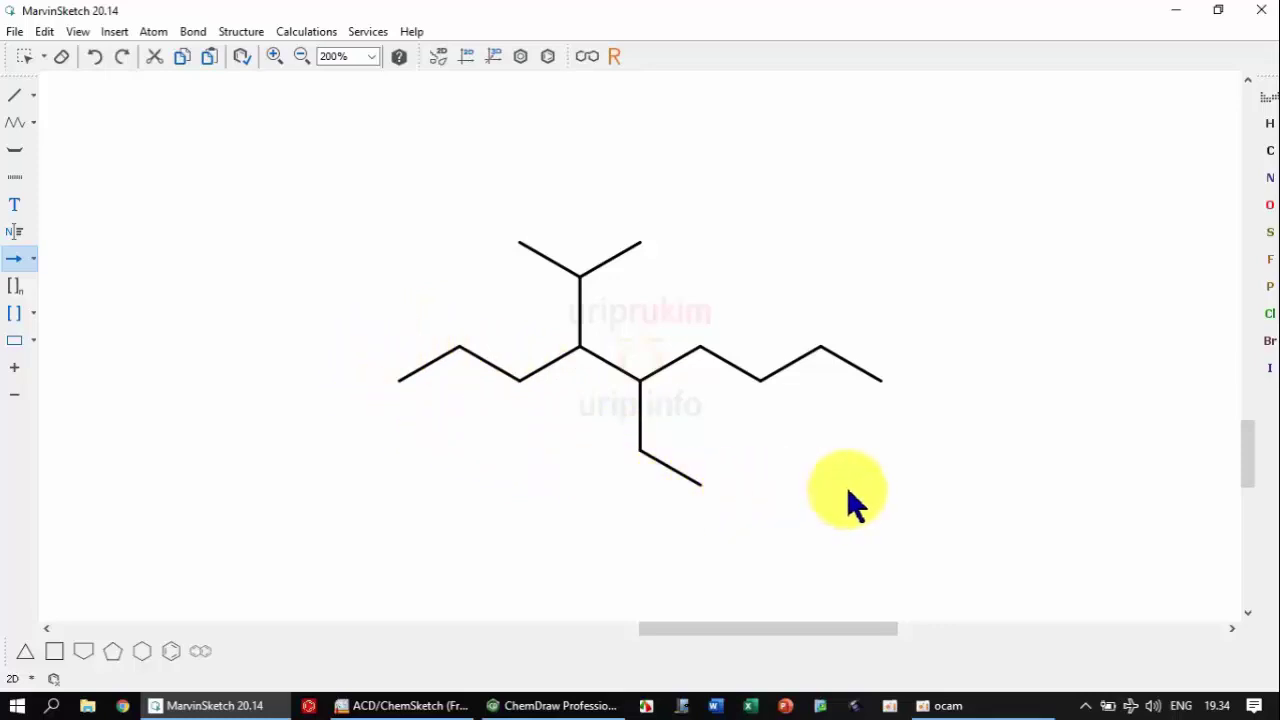
# - Assign atom map numbers 1 and 2 to the first two main-chain carbons from the butyl end
pyautogui.rightClick(881, 381)
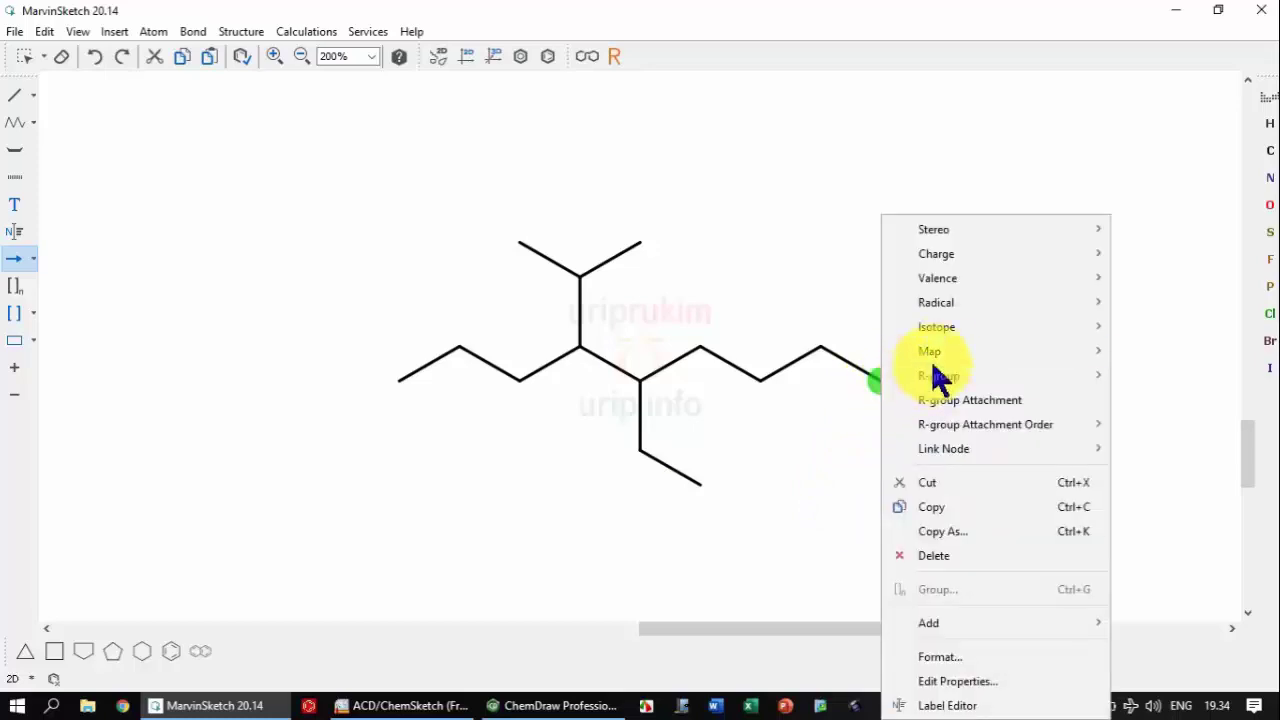
pyautogui.moveTo(946, 355)
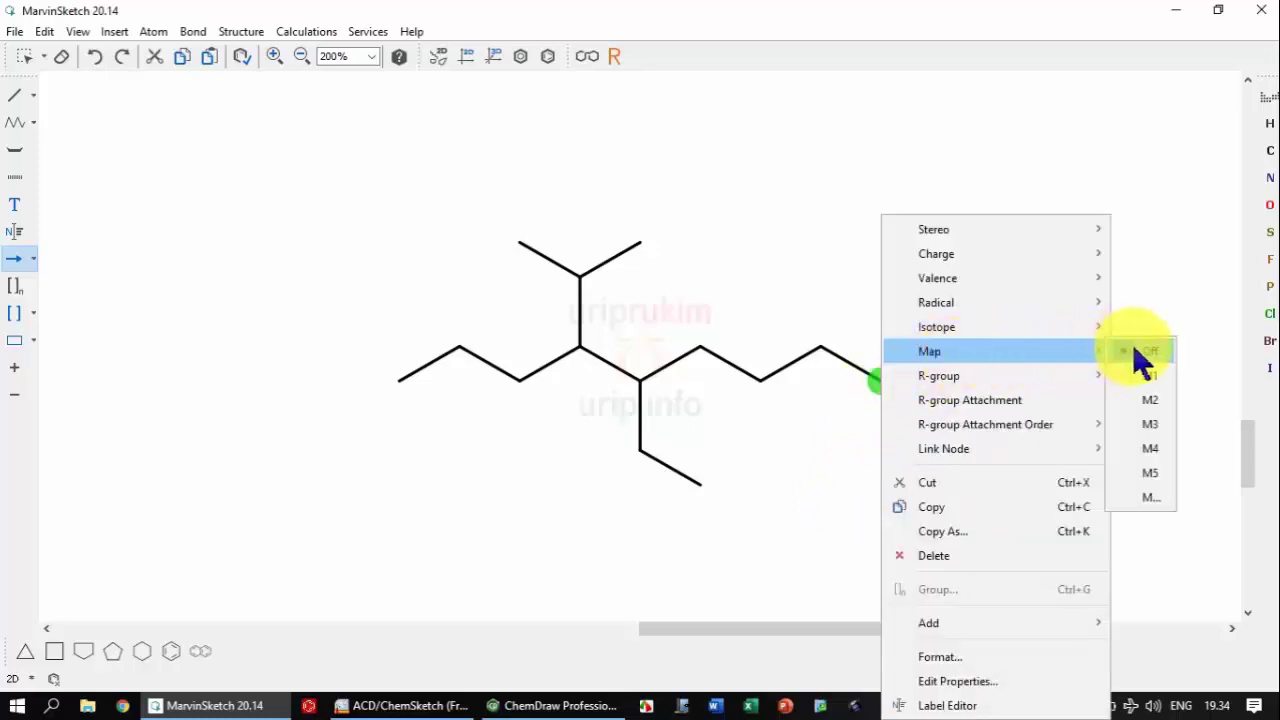
pyautogui.click(1148, 376)
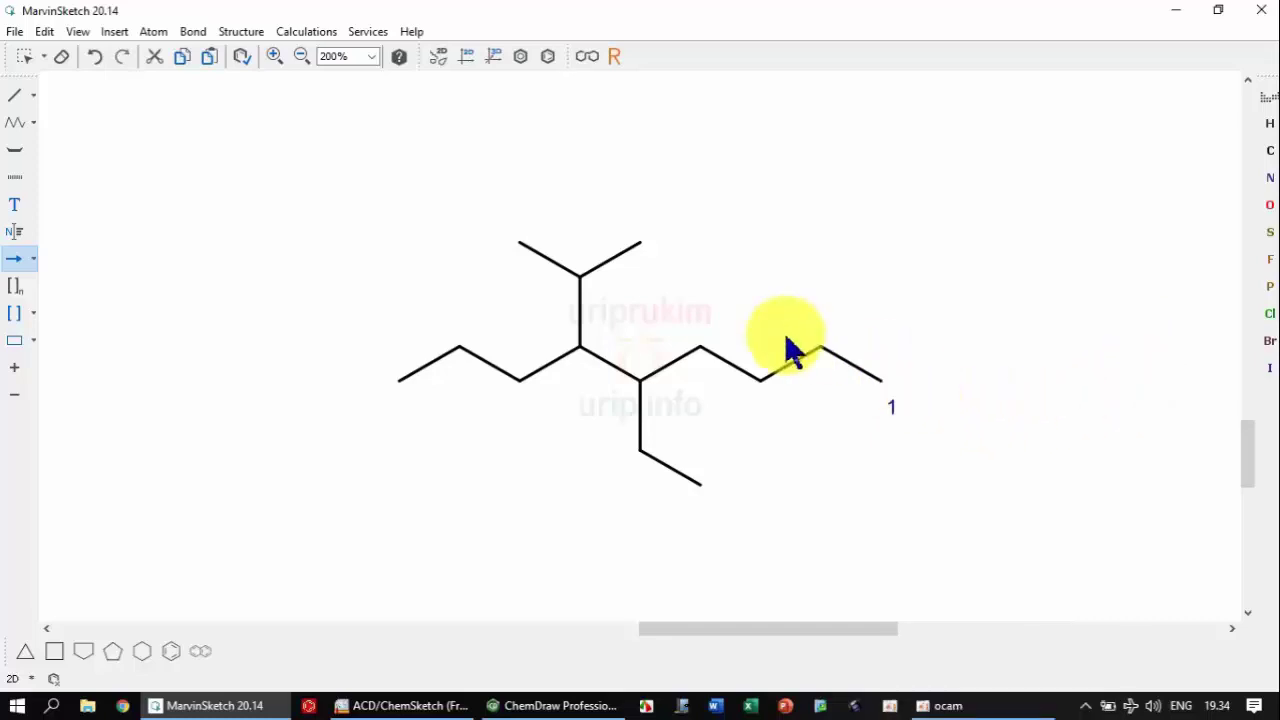
pyautogui.rightClick(821, 350)
pyautogui.moveTo(988, 355)
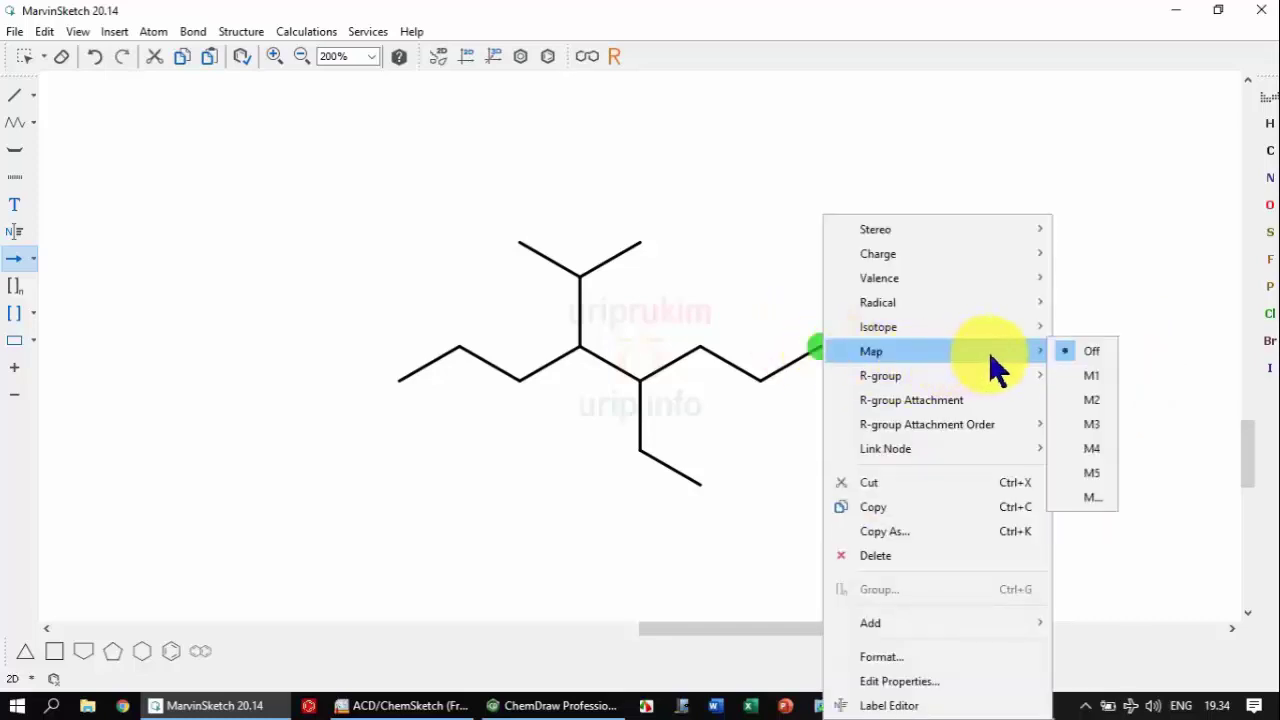
pyautogui.click(1086, 400)
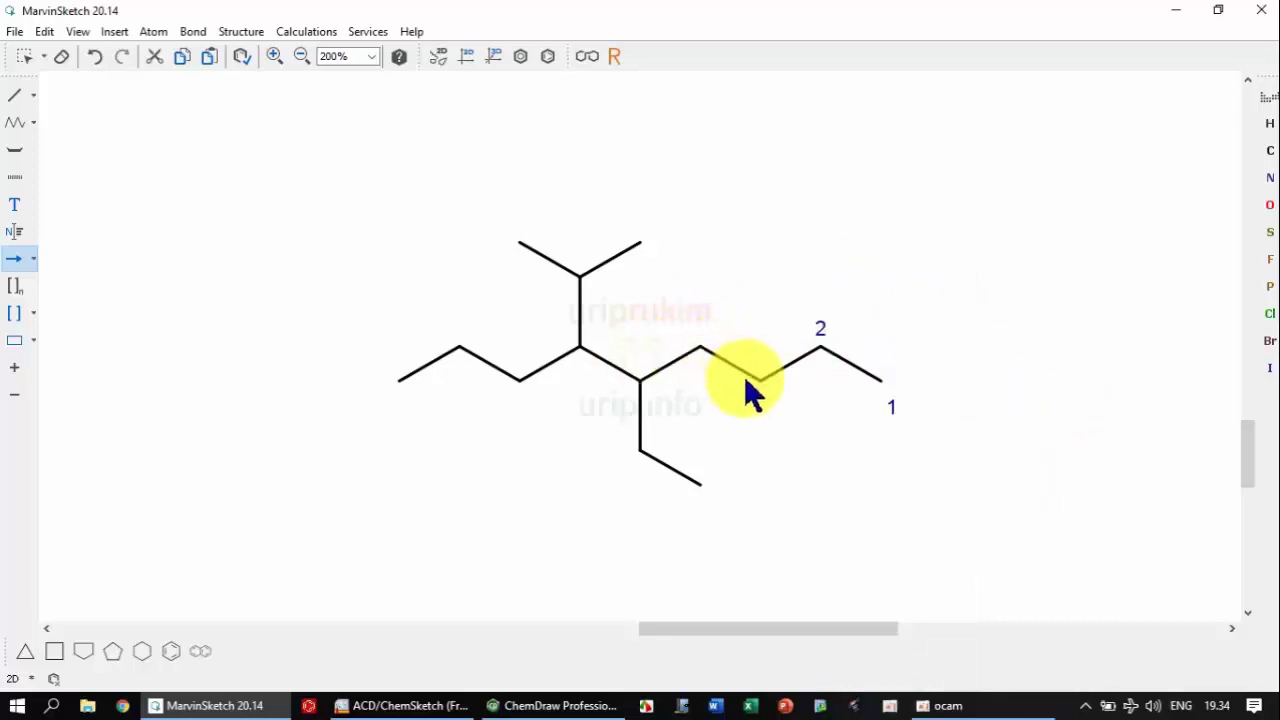
pyautogui.press('Escape')
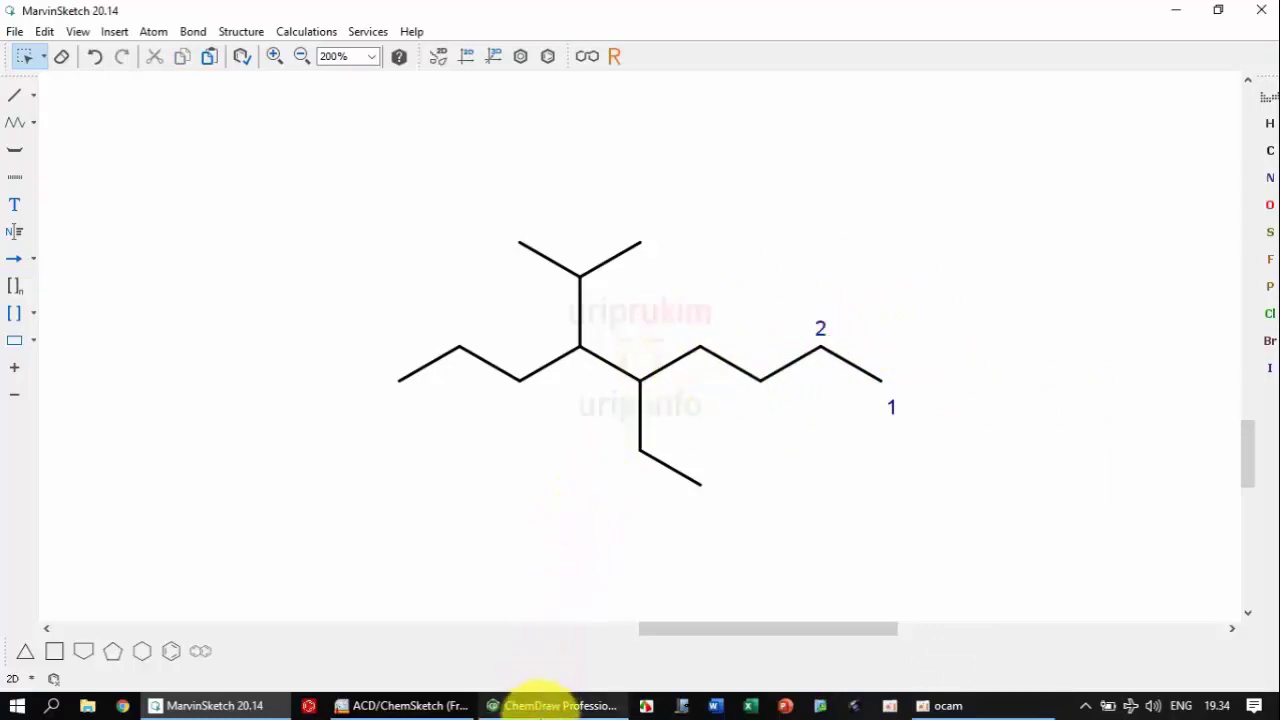
# - Check the numbered structures in ChemDraw and ChemSketch, and return to MarvinSketch
pyautogui.click(550, 706)
pyautogui.click(400, 705)
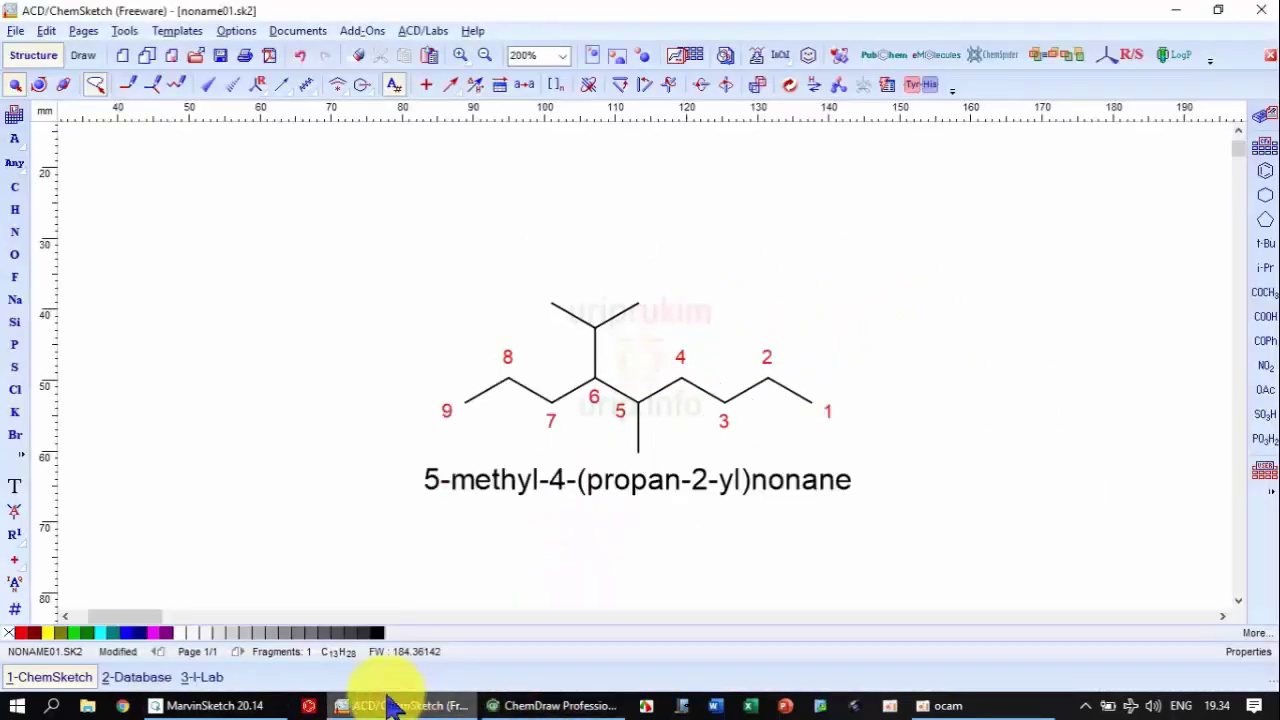
pyautogui.click(205, 706)
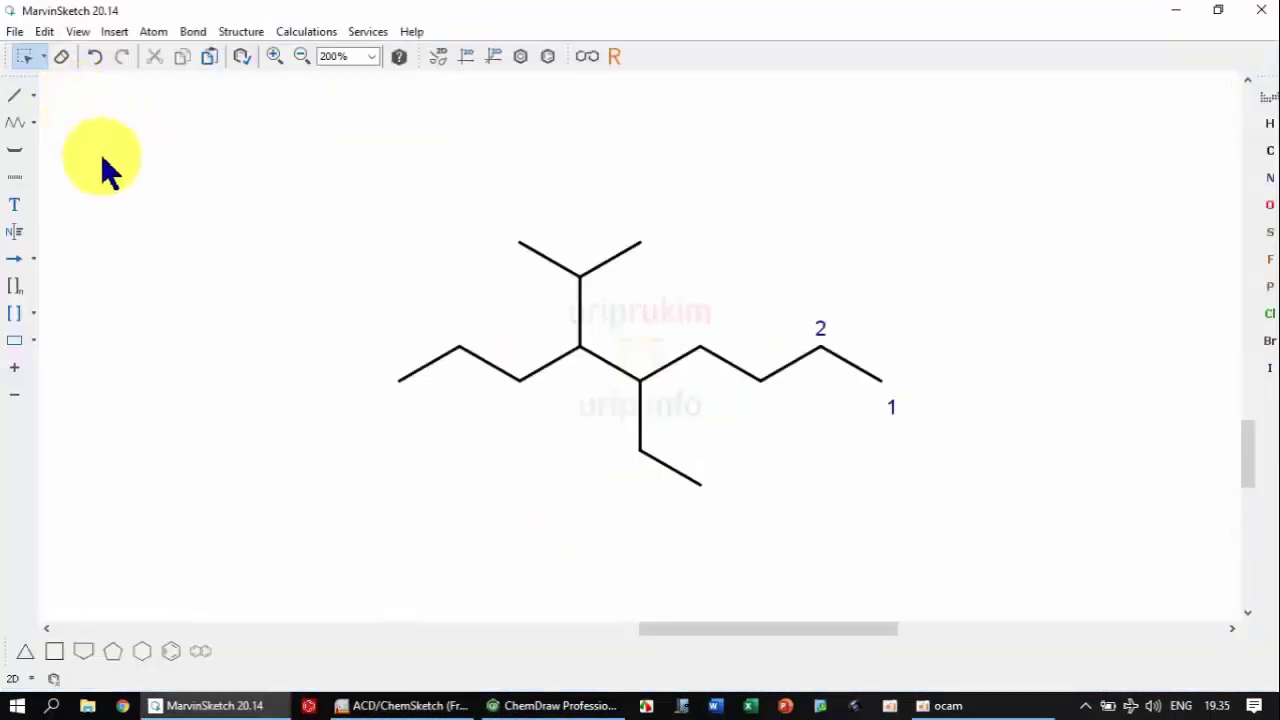